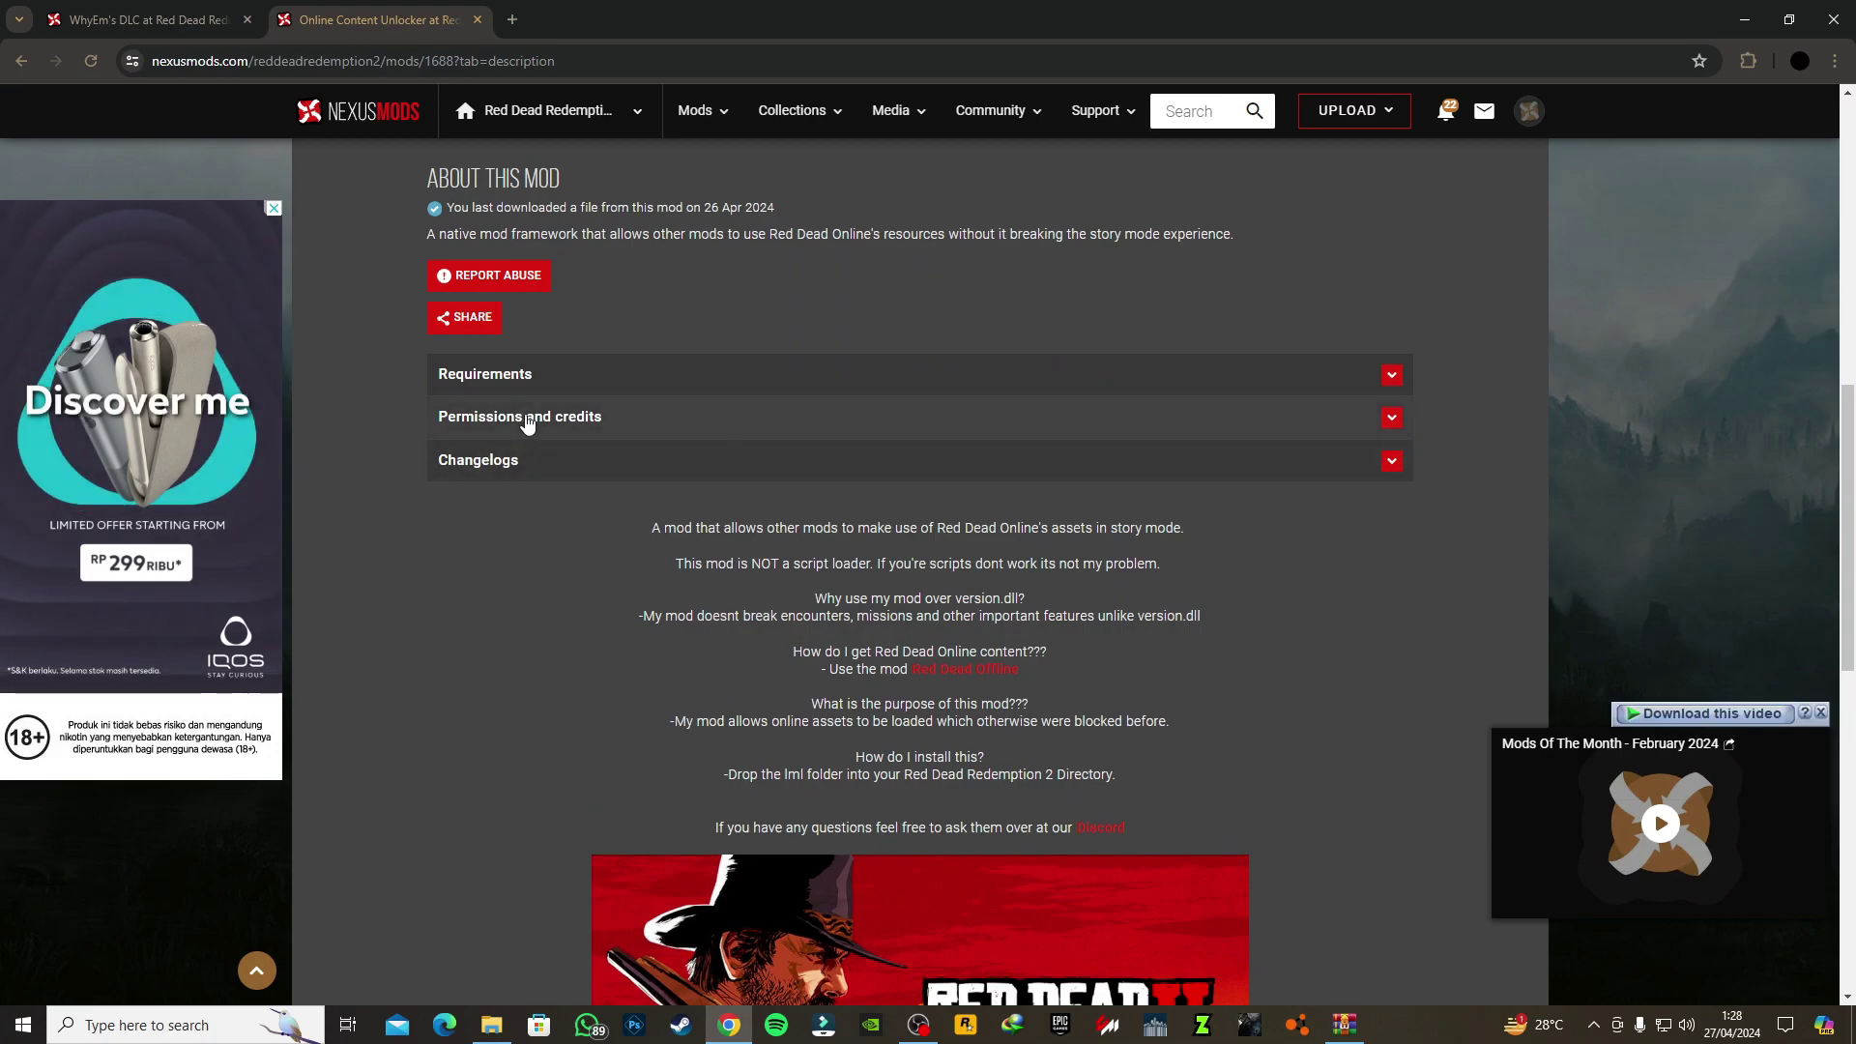
Step: Request the manual download of the main Online Content Unlocker file, version 3.0, accept the additional-files notice, and close the mod's tab
{"action": "scroll", "coordinate": [638, 502], "scroll_direction": "up", "scroll_amount": 3}
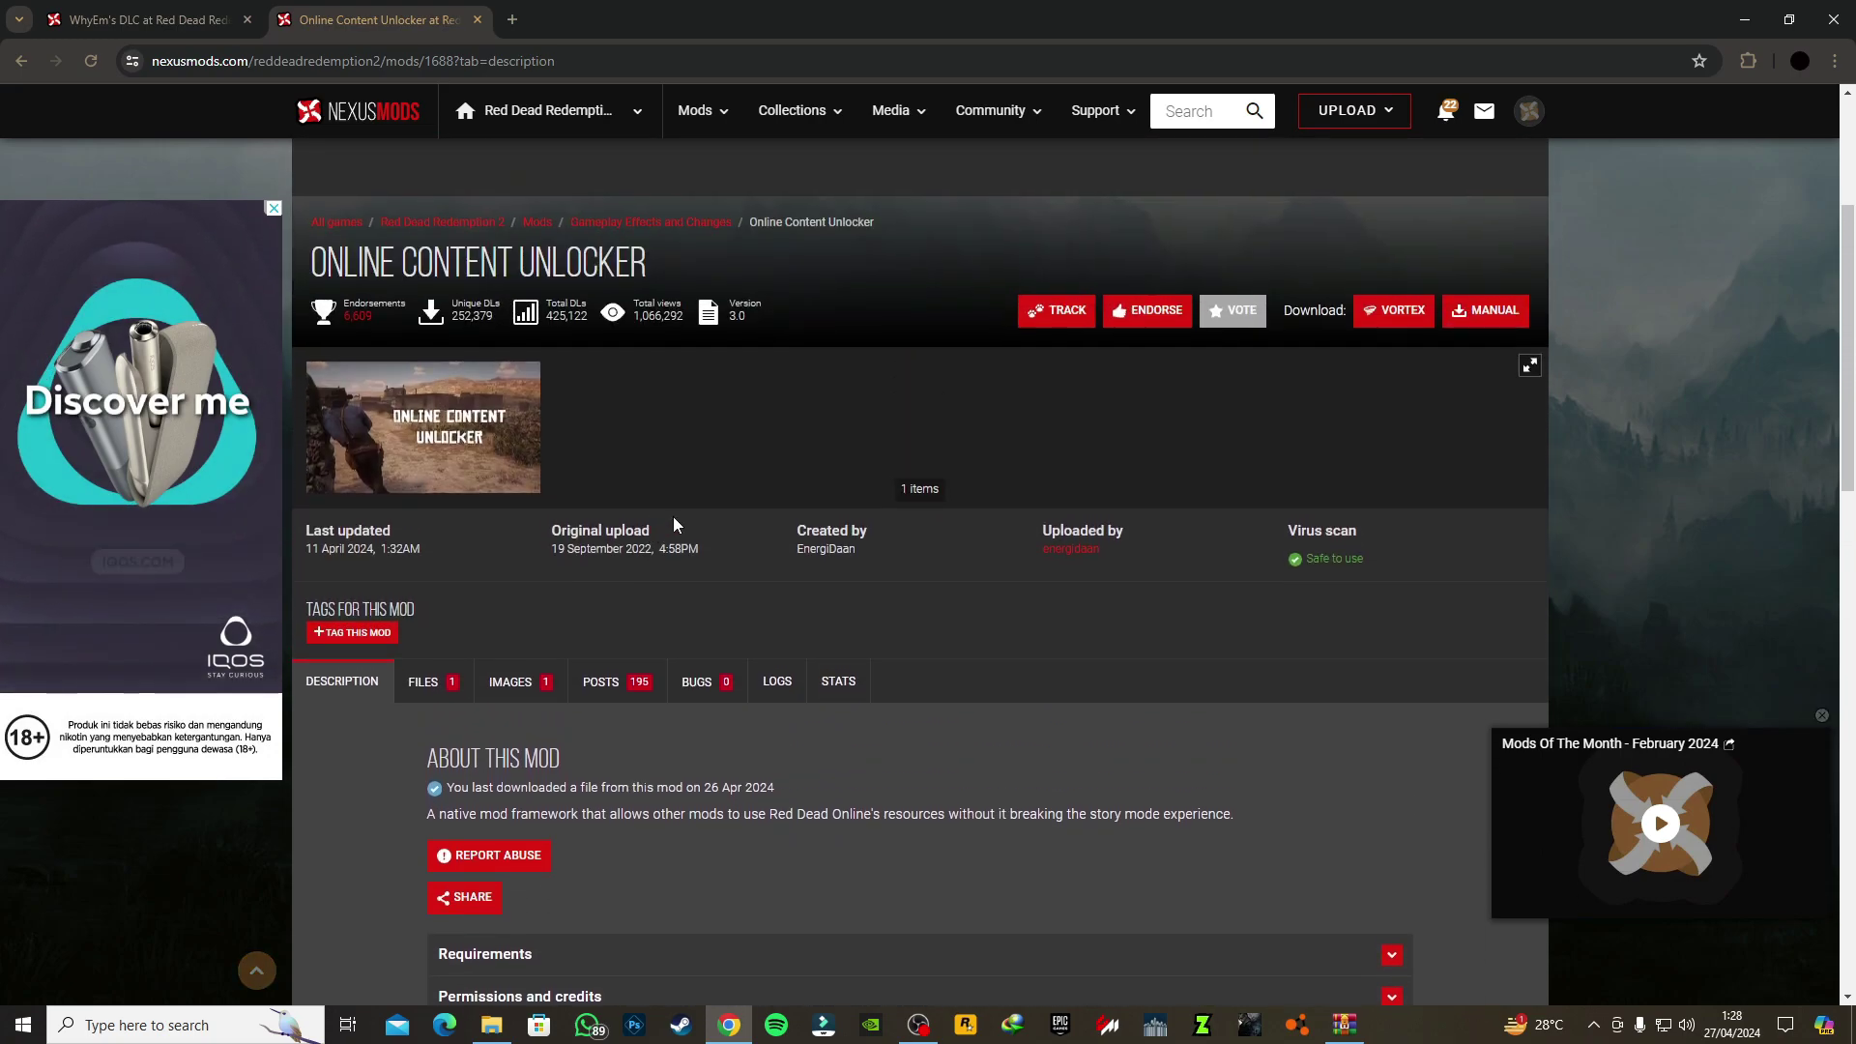
{"action": "left_click", "coordinate": [425, 681]}
{"action": "scroll", "coordinate": [804, 590], "scroll_direction": "down", "scroll_amount": 3}
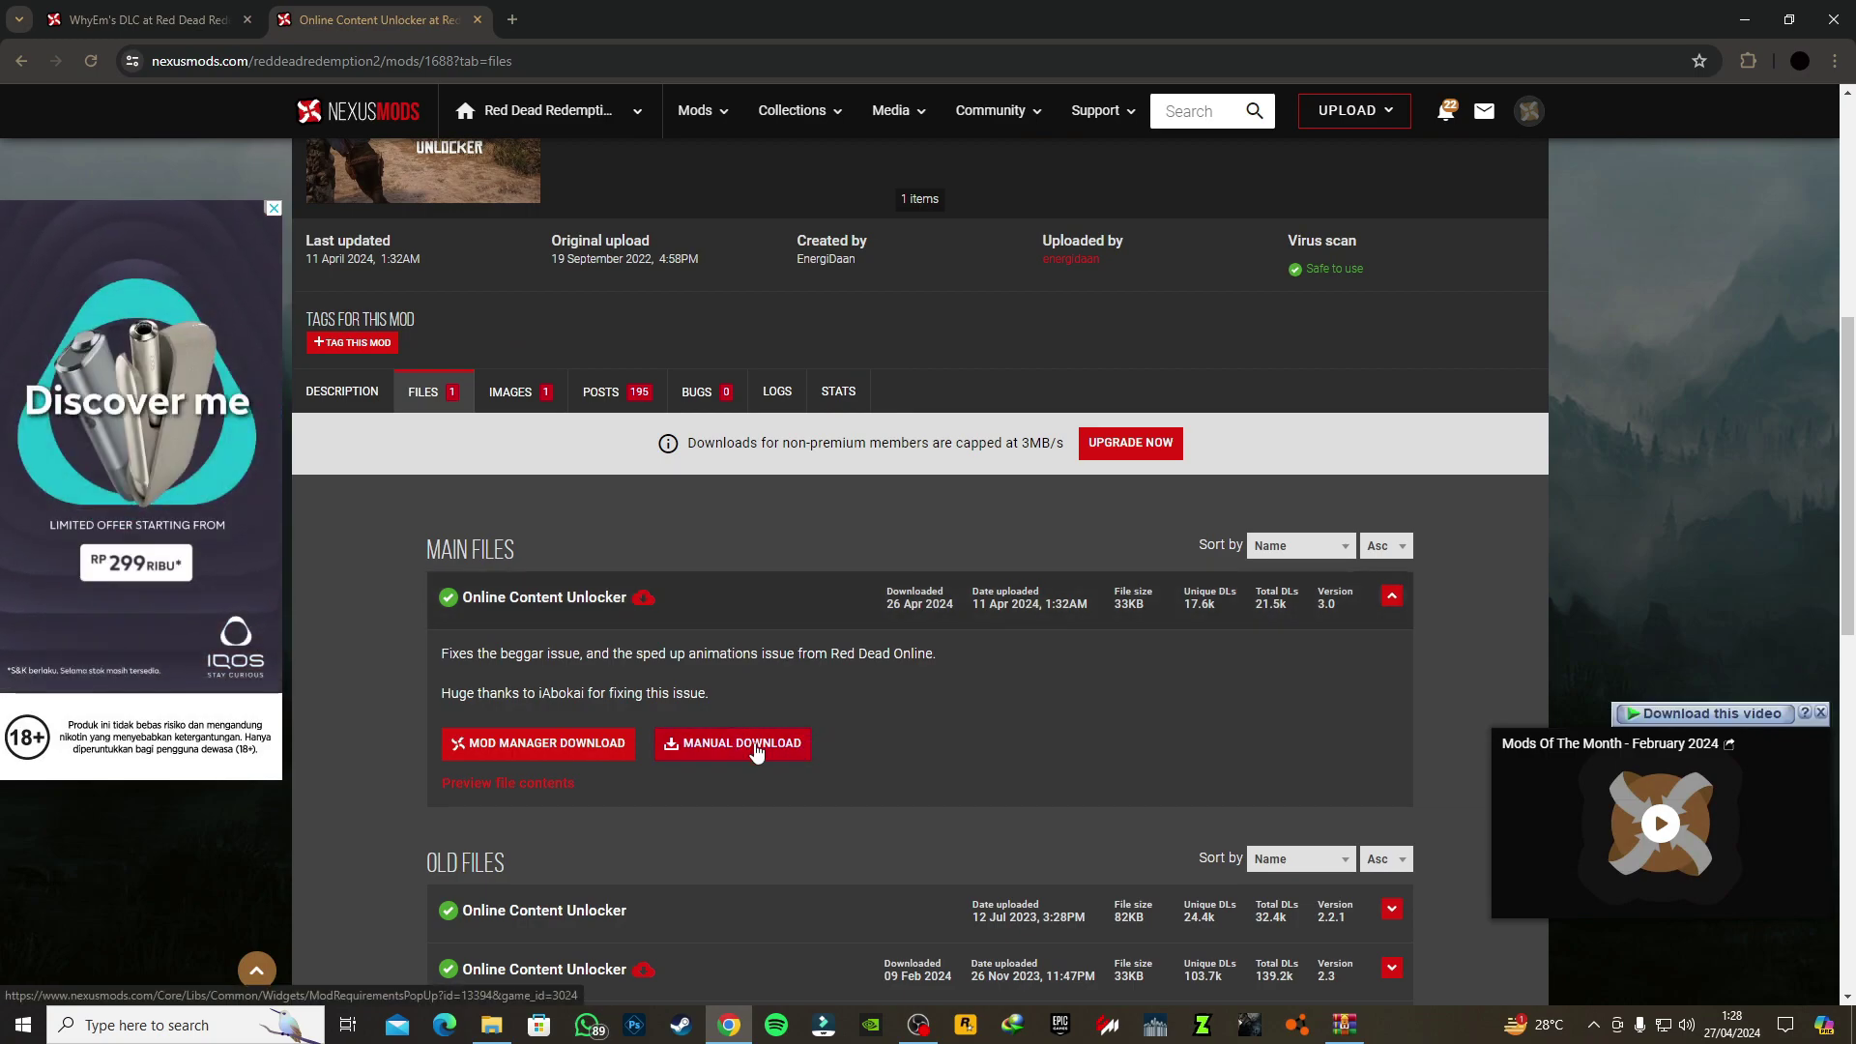
{"action": "left_click", "coordinate": [774, 752]}
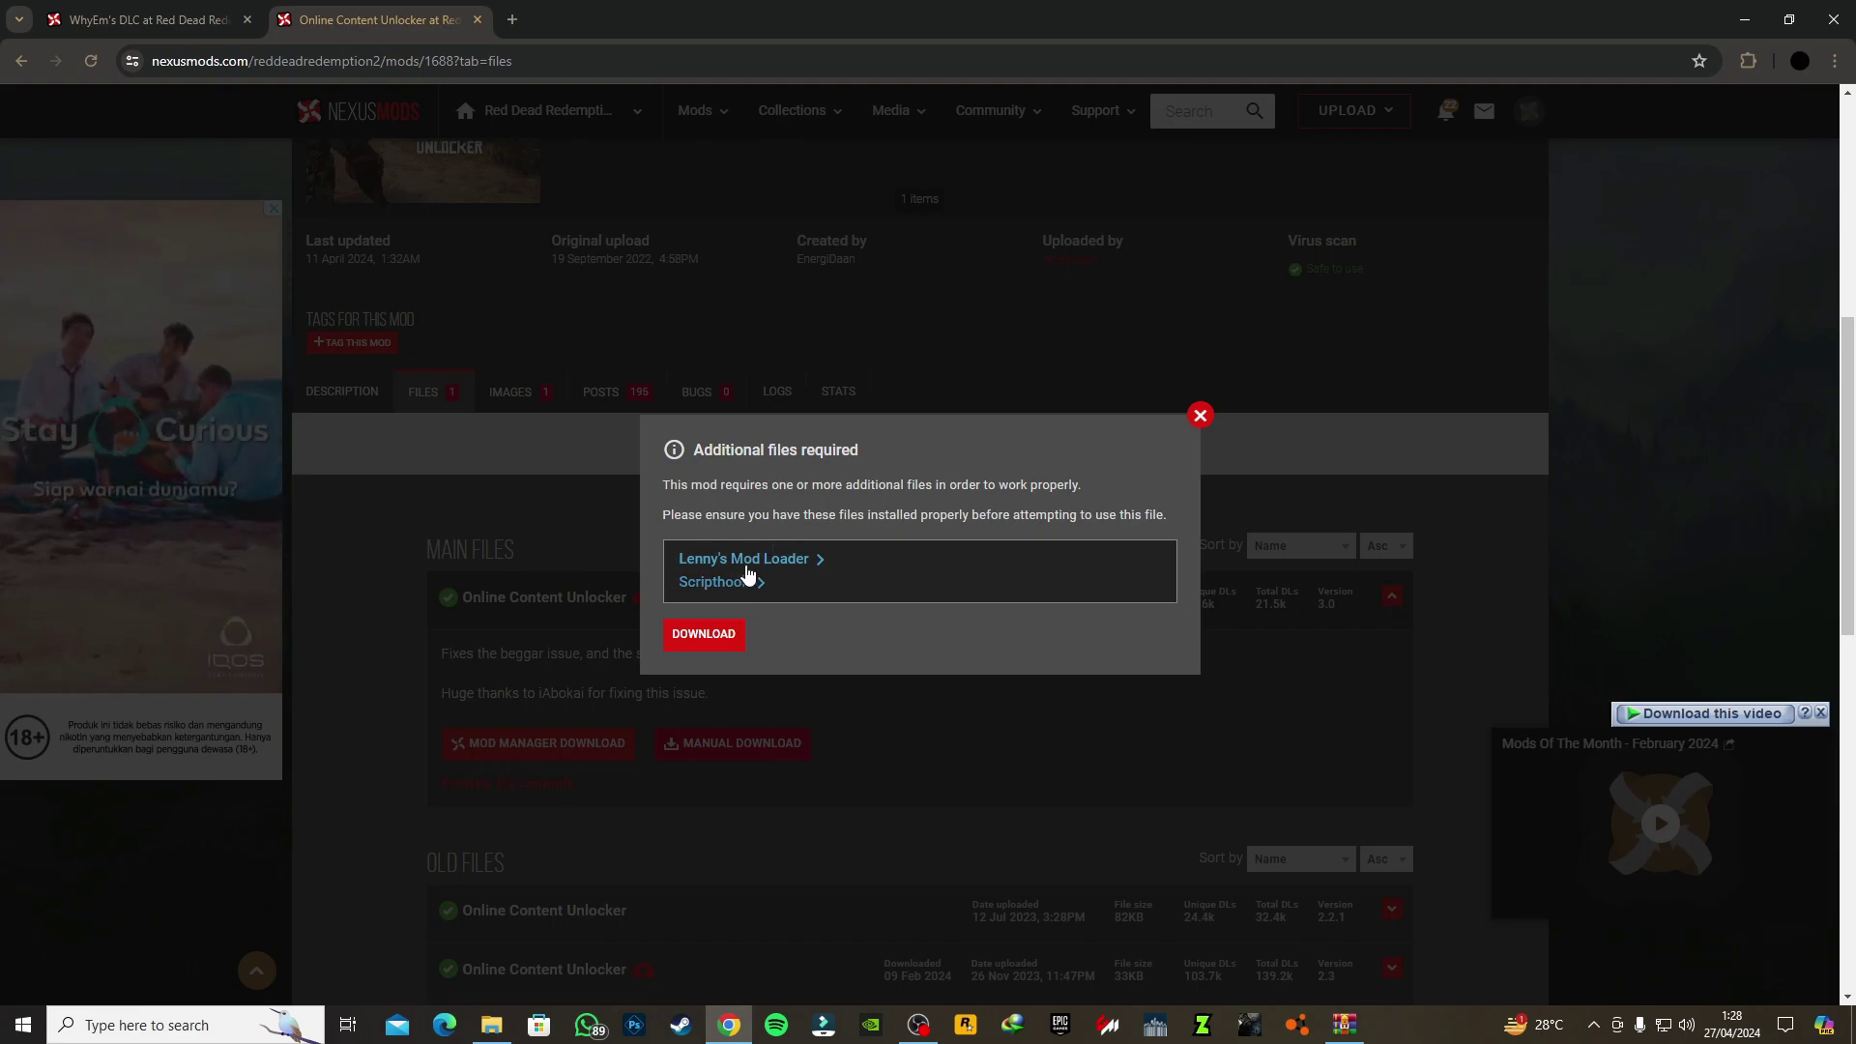
{"action": "left_click", "coordinate": [727, 633]}
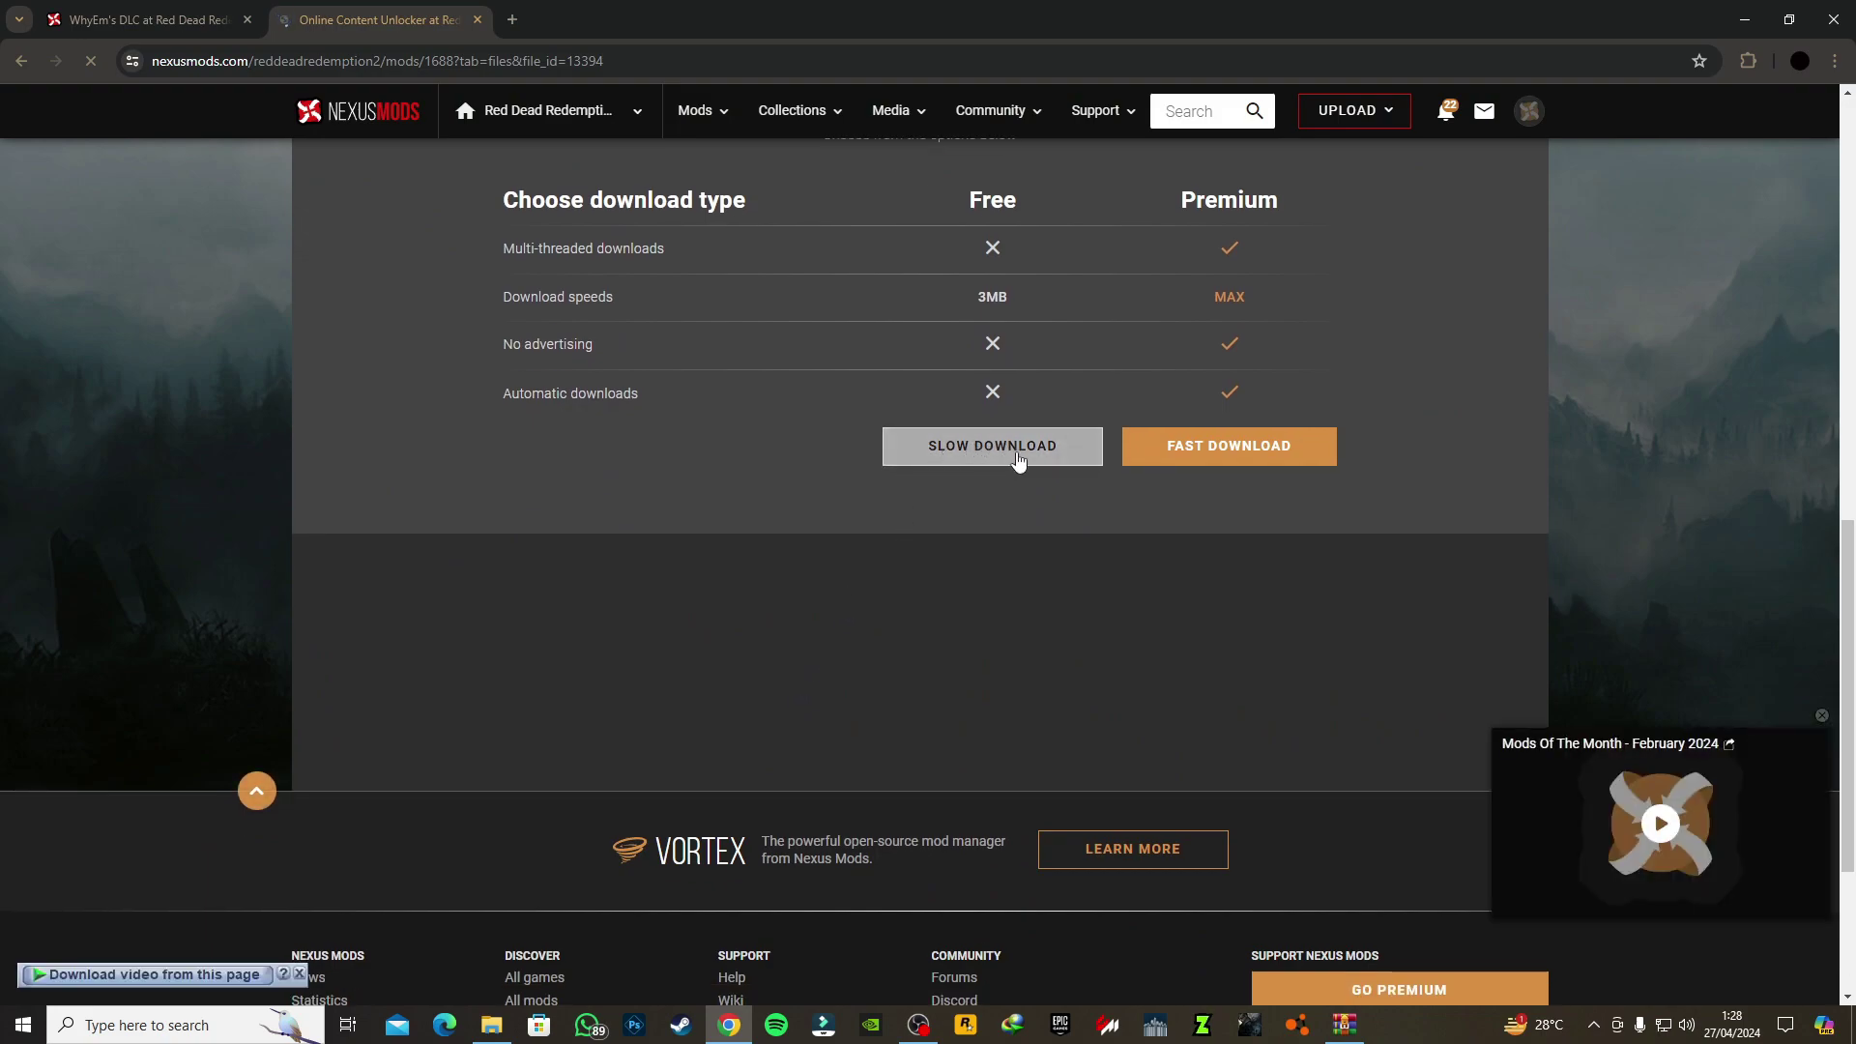
{"action": "left_click", "coordinate": [477, 20]}
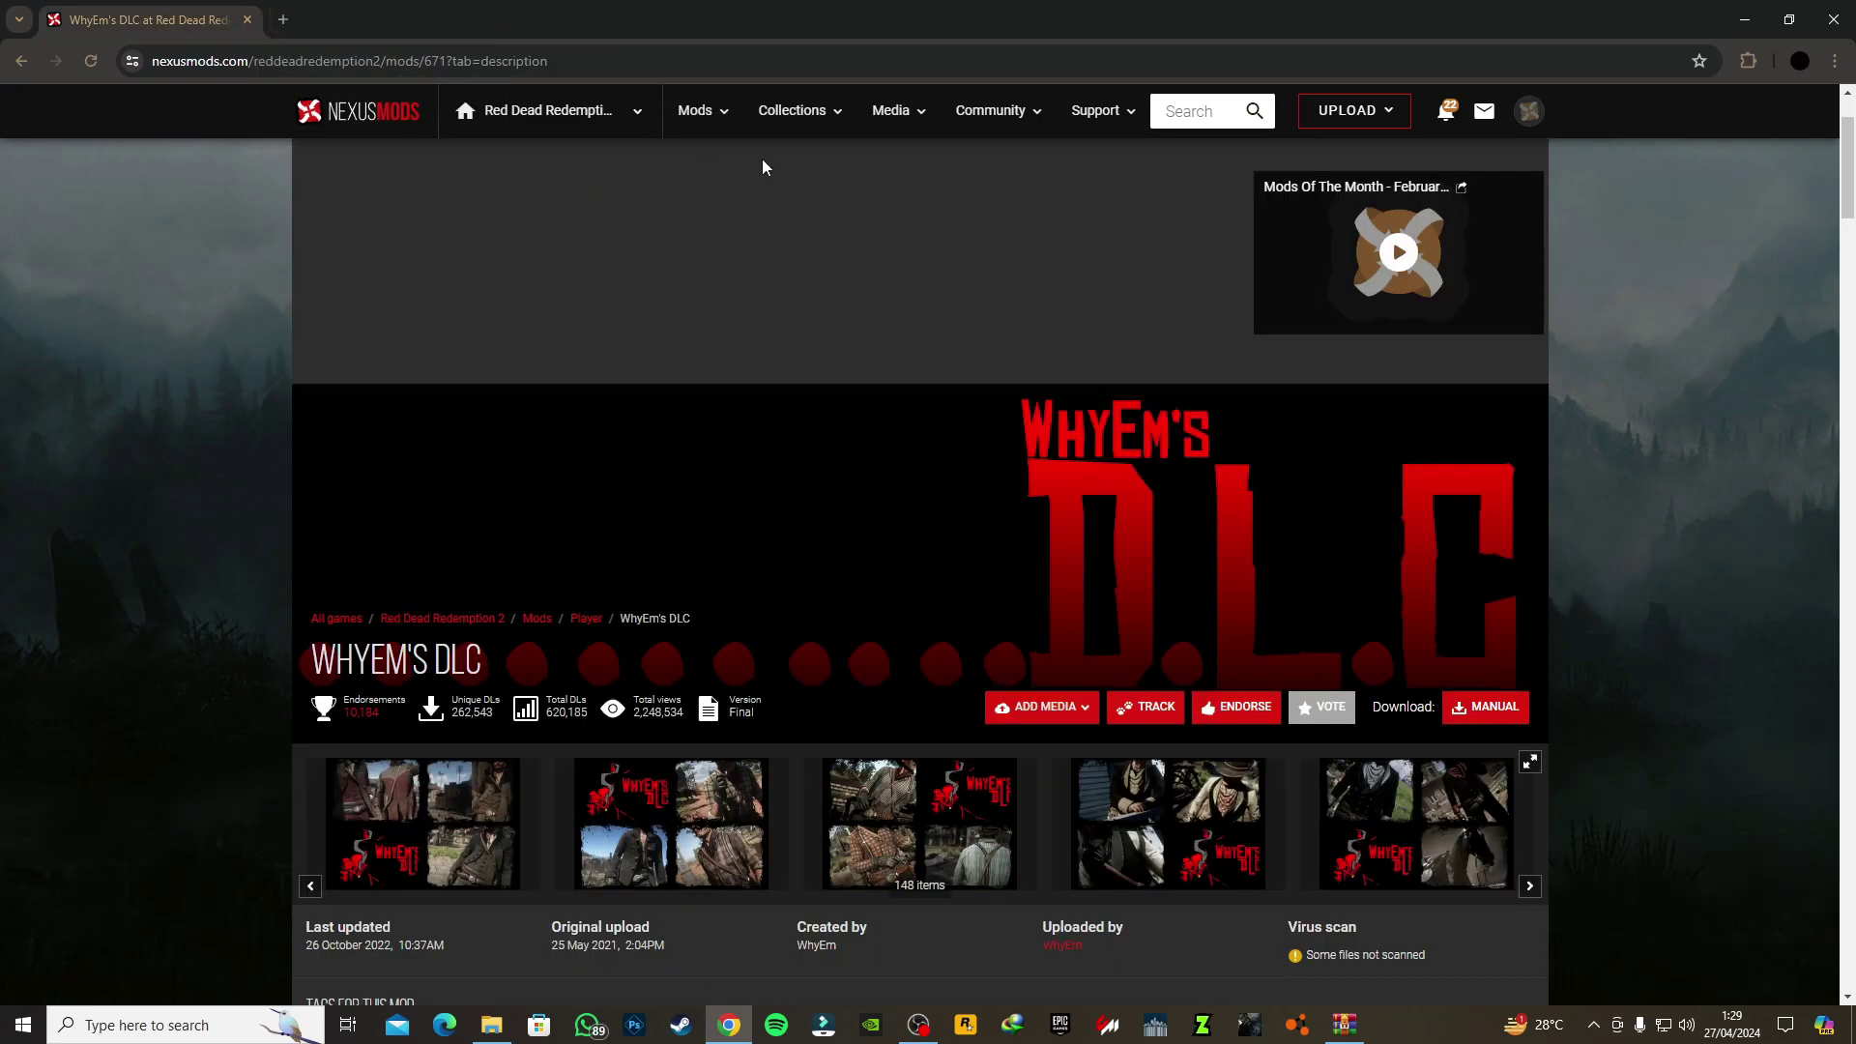
Step: Request the manual download of the standard WhyEm's DLC main file and continue past the additional-files notice
{"action": "scroll", "coordinate": [737, 616], "scroll_direction": "down", "scroll_amount": 7}
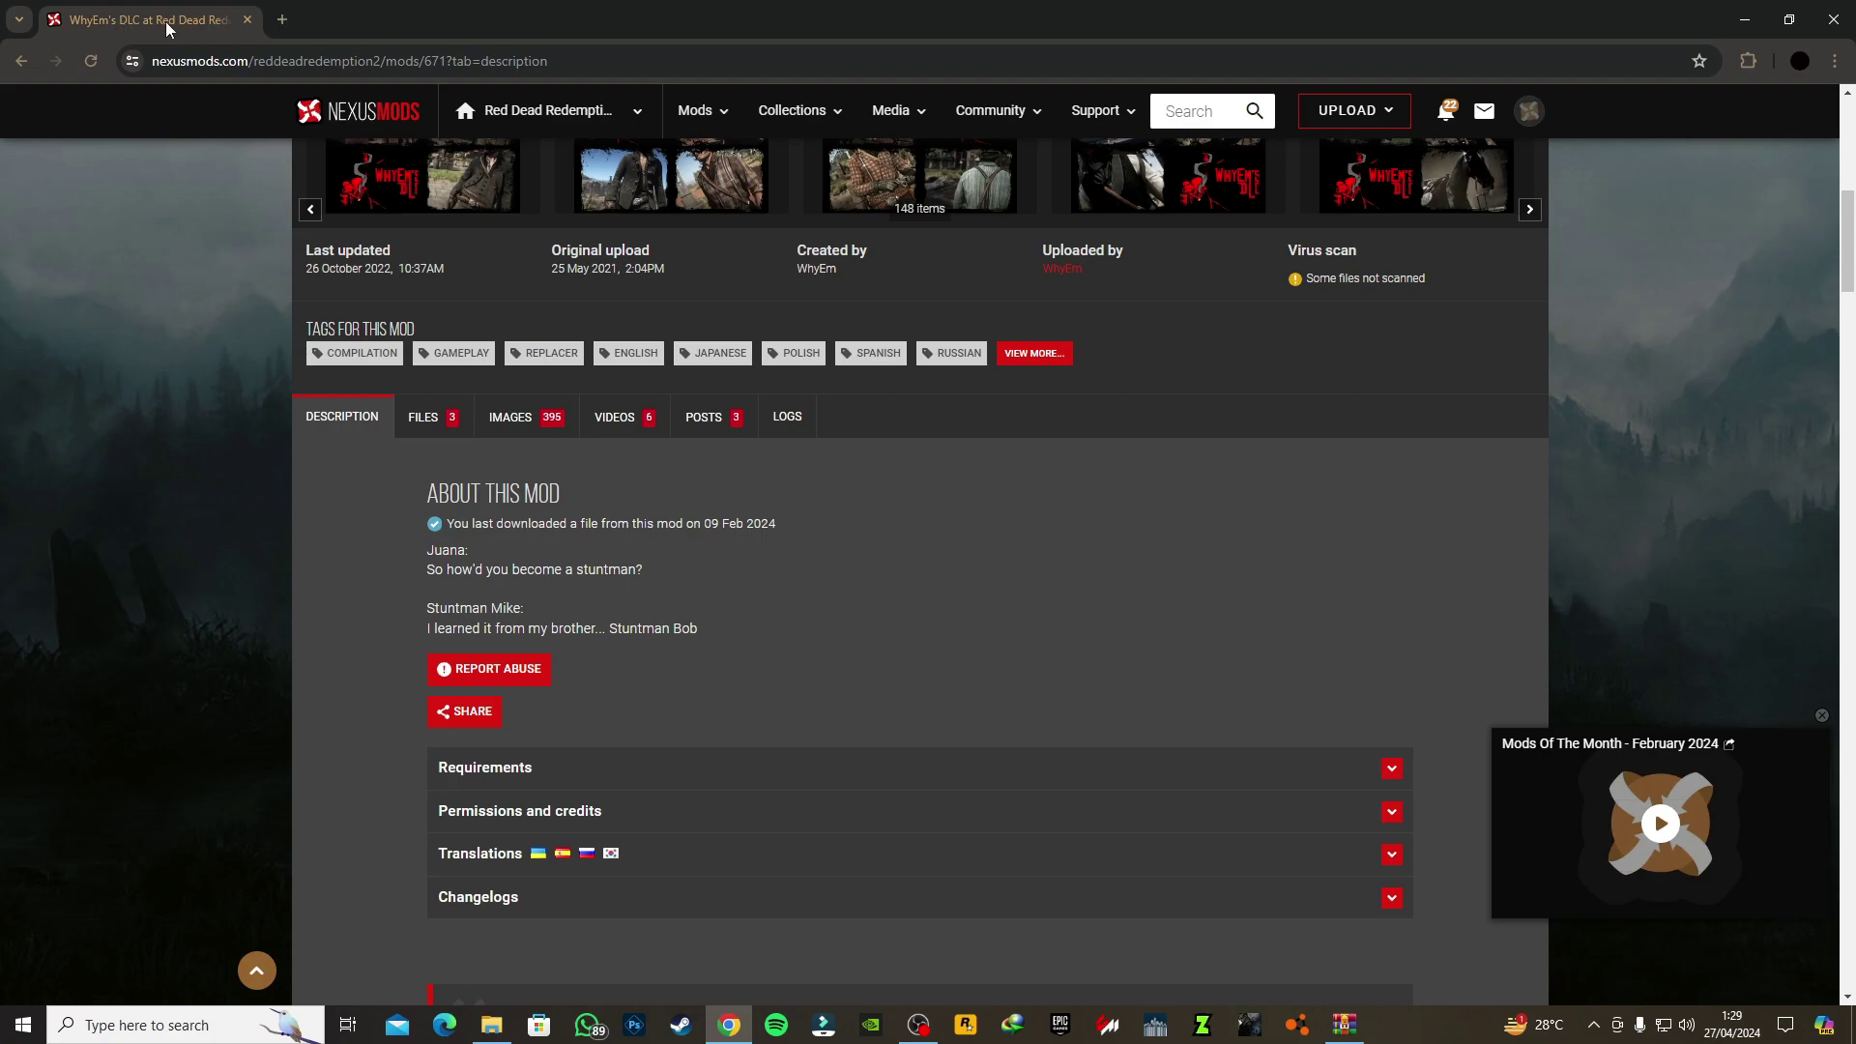
{"action": "left_click", "coordinate": [451, 417]}
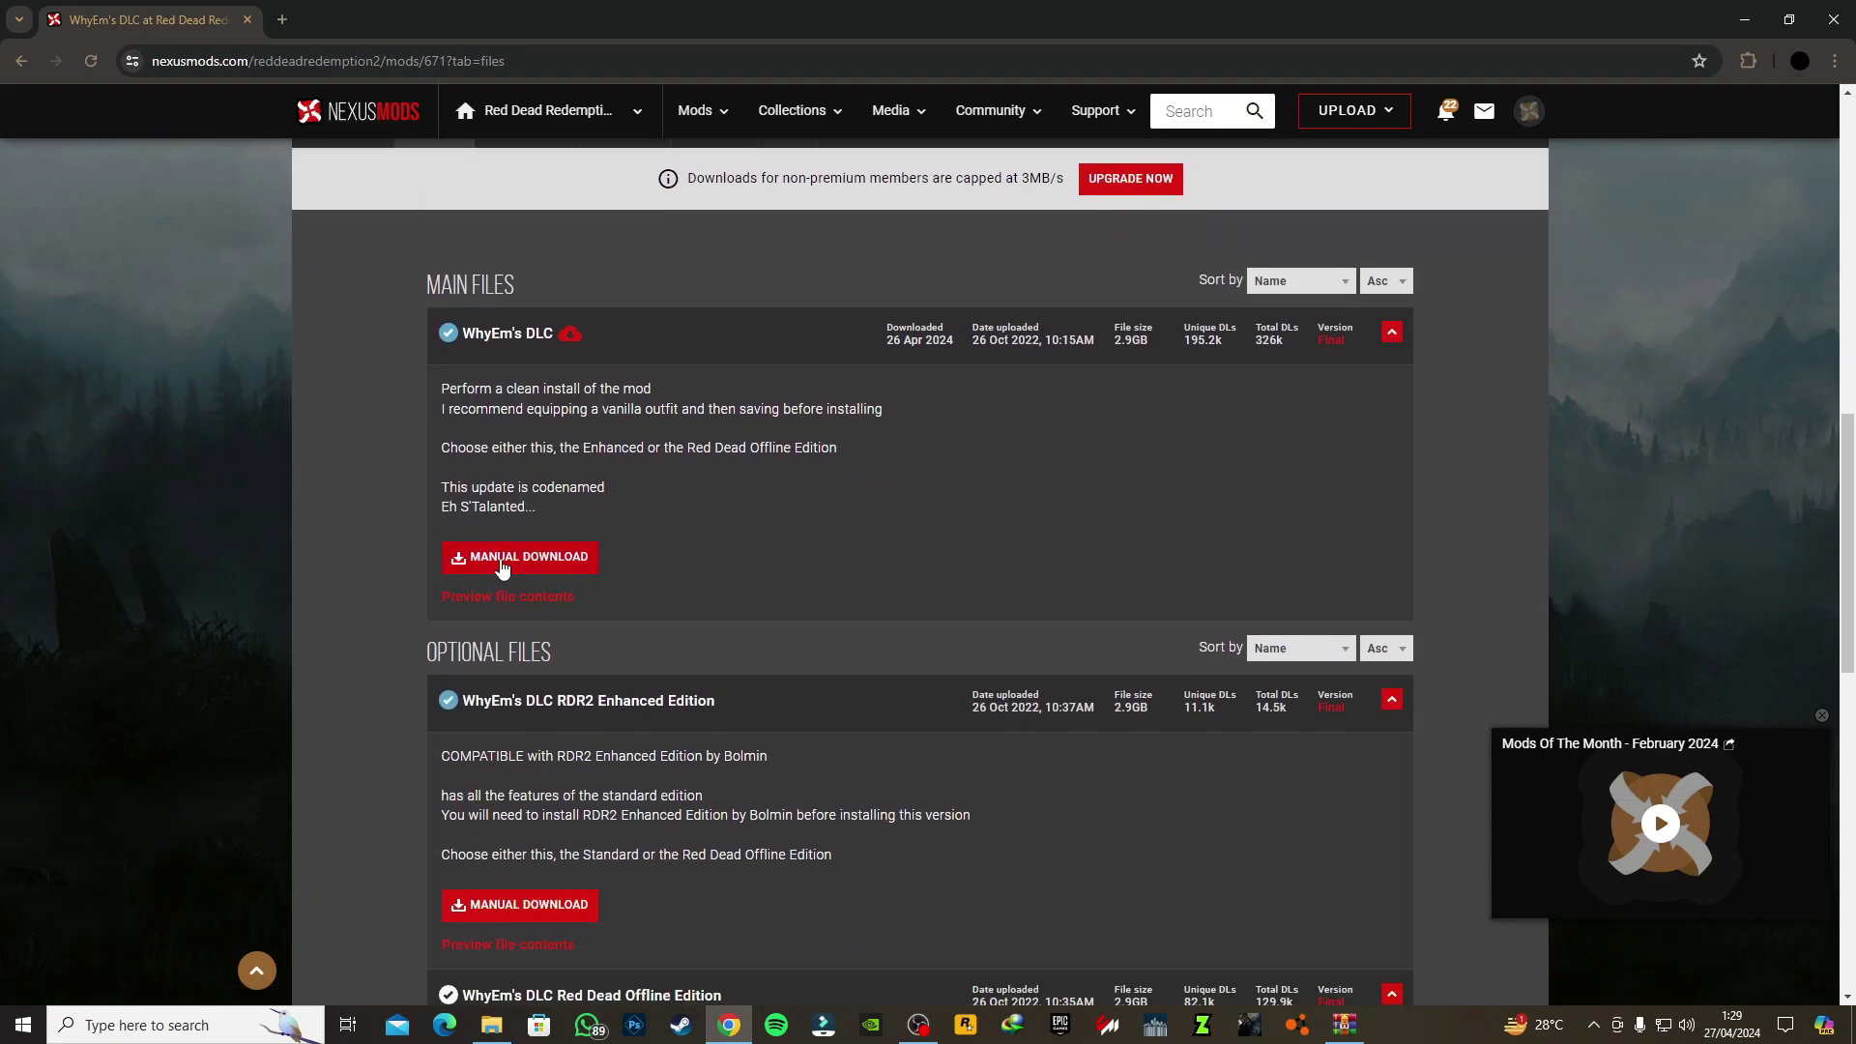
{"action": "left_click", "coordinate": [501, 561]}
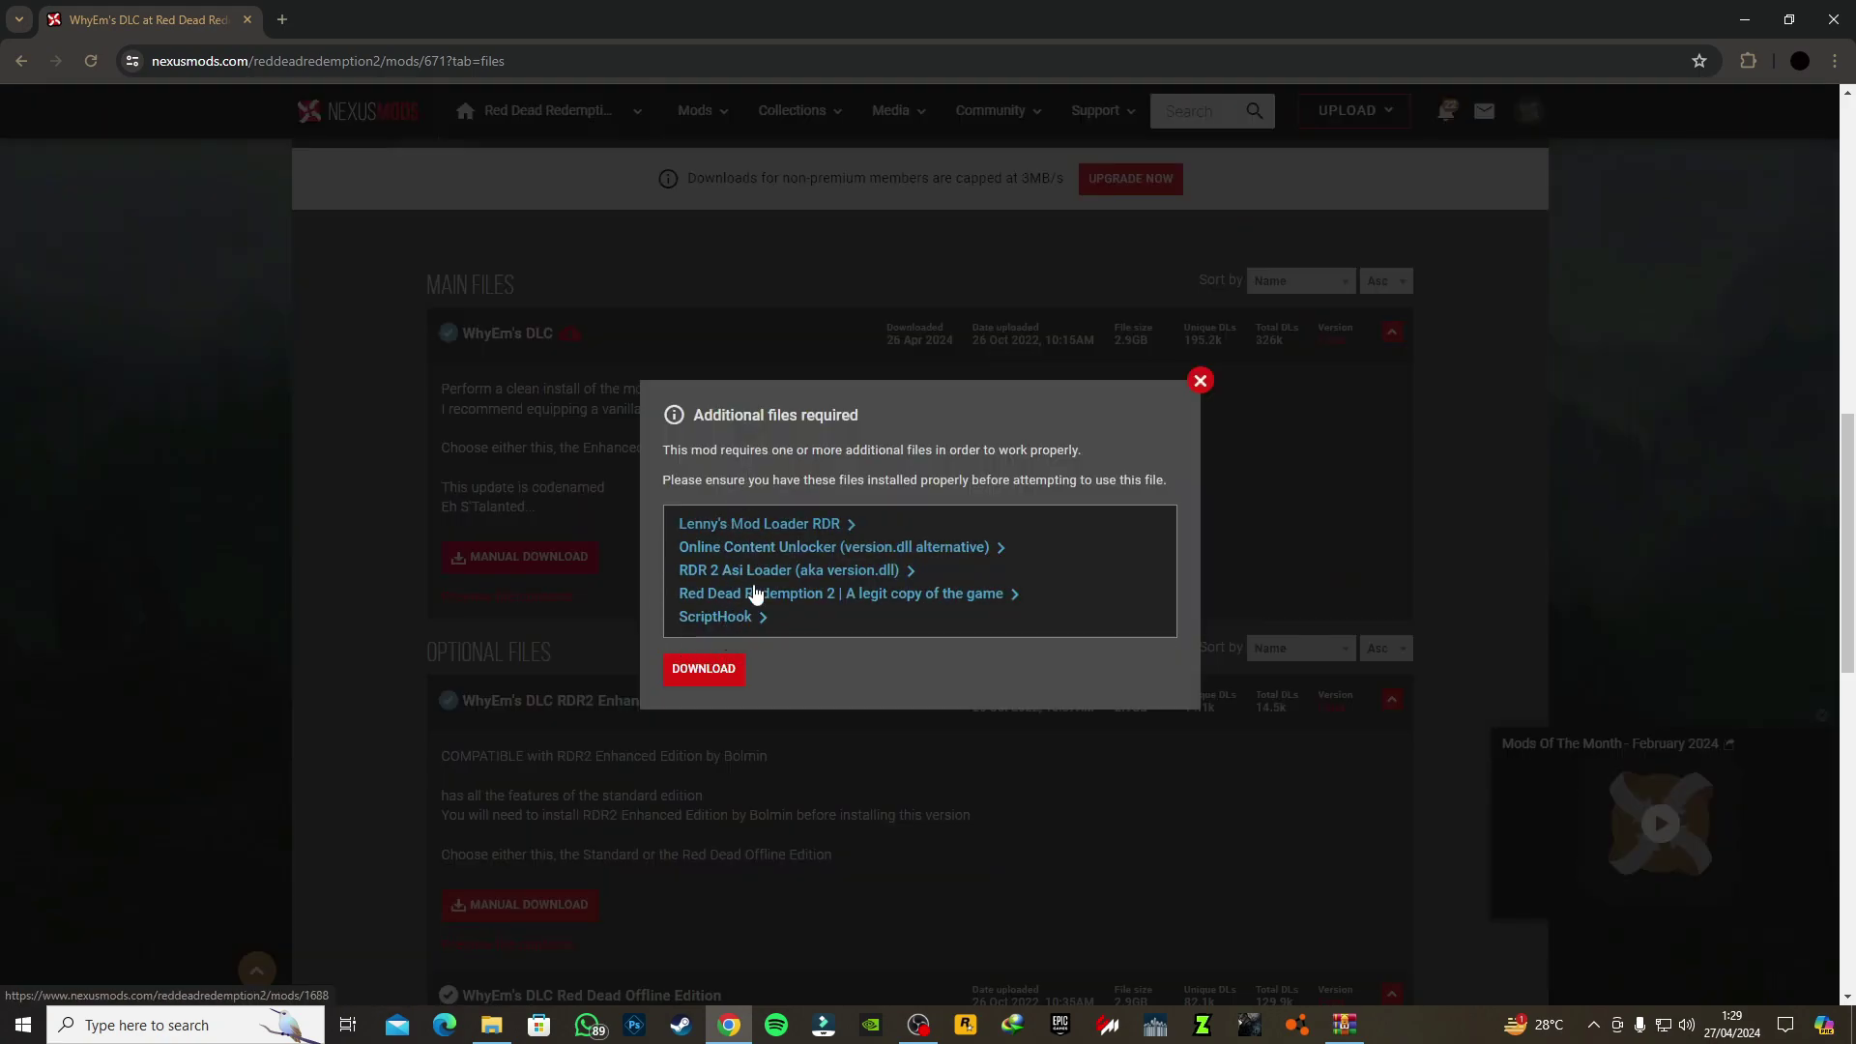
{"action": "left_click", "coordinate": [704, 671]}
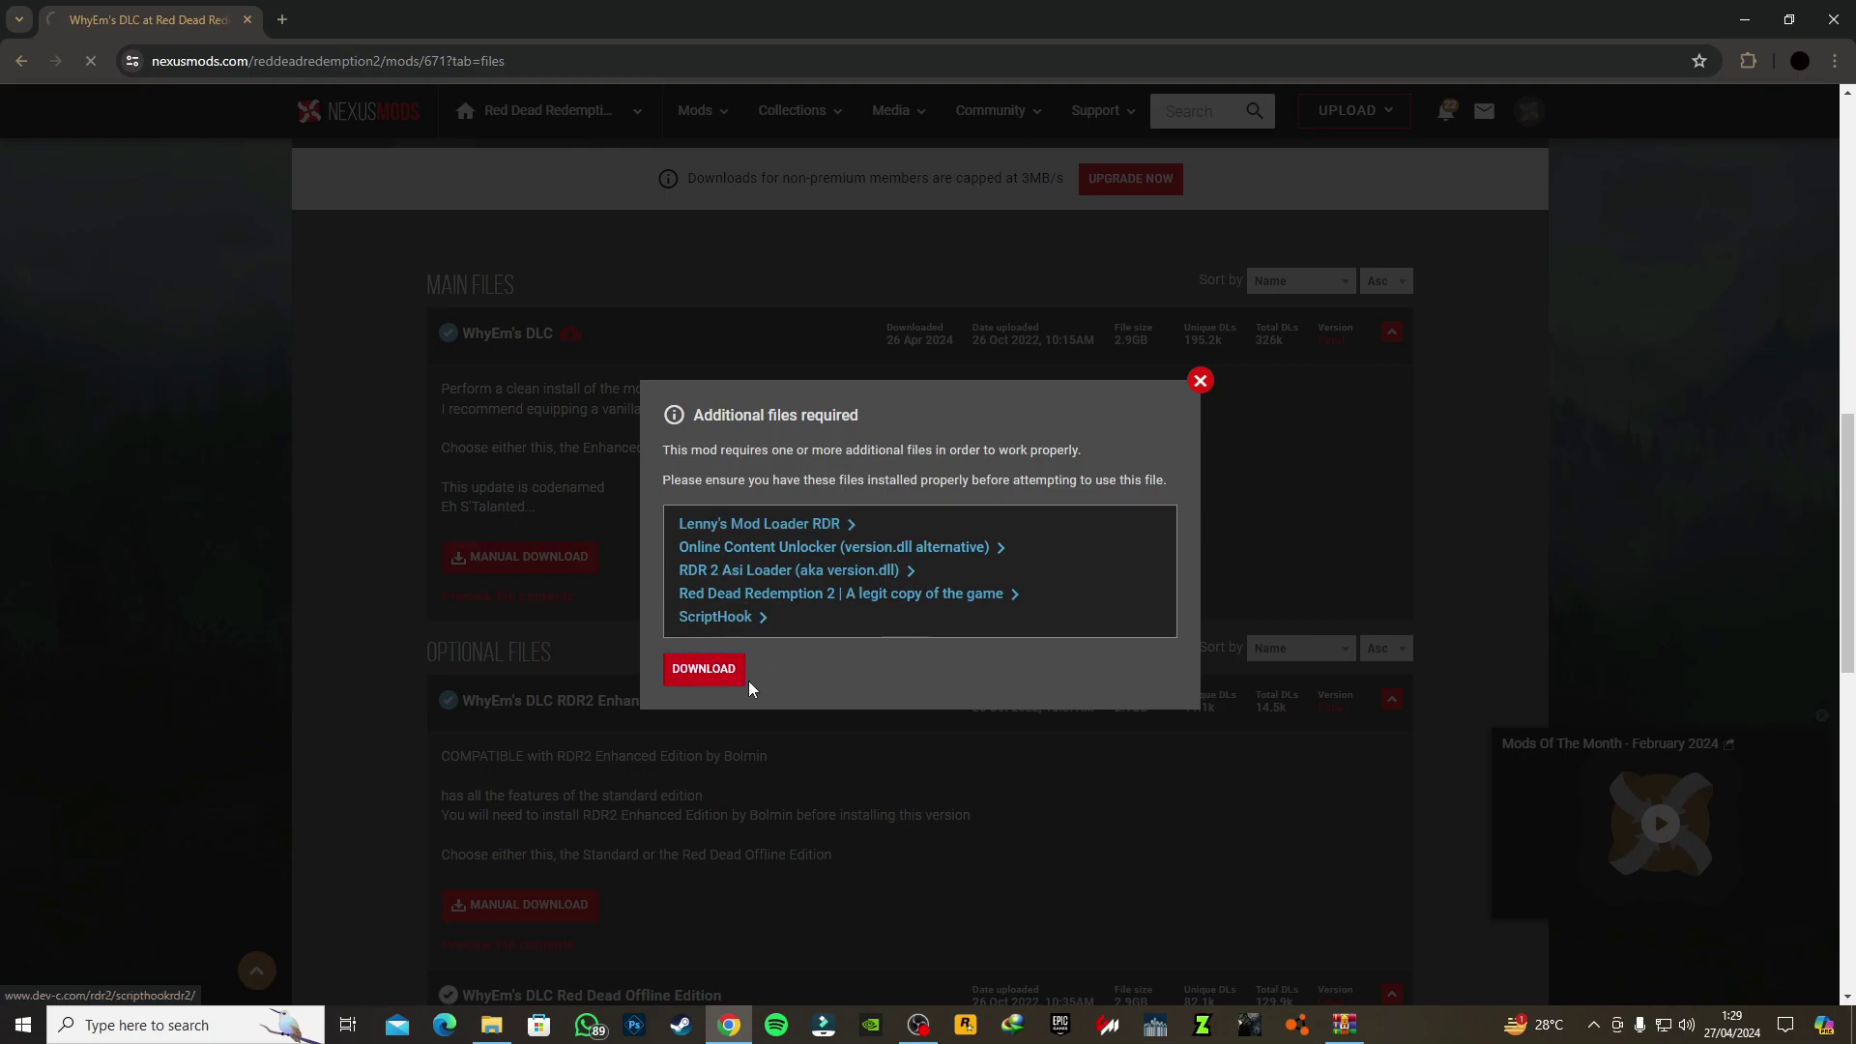
{"action": "scroll", "coordinate": [667, 660], "scroll_direction": "up", "scroll_amount": 2}
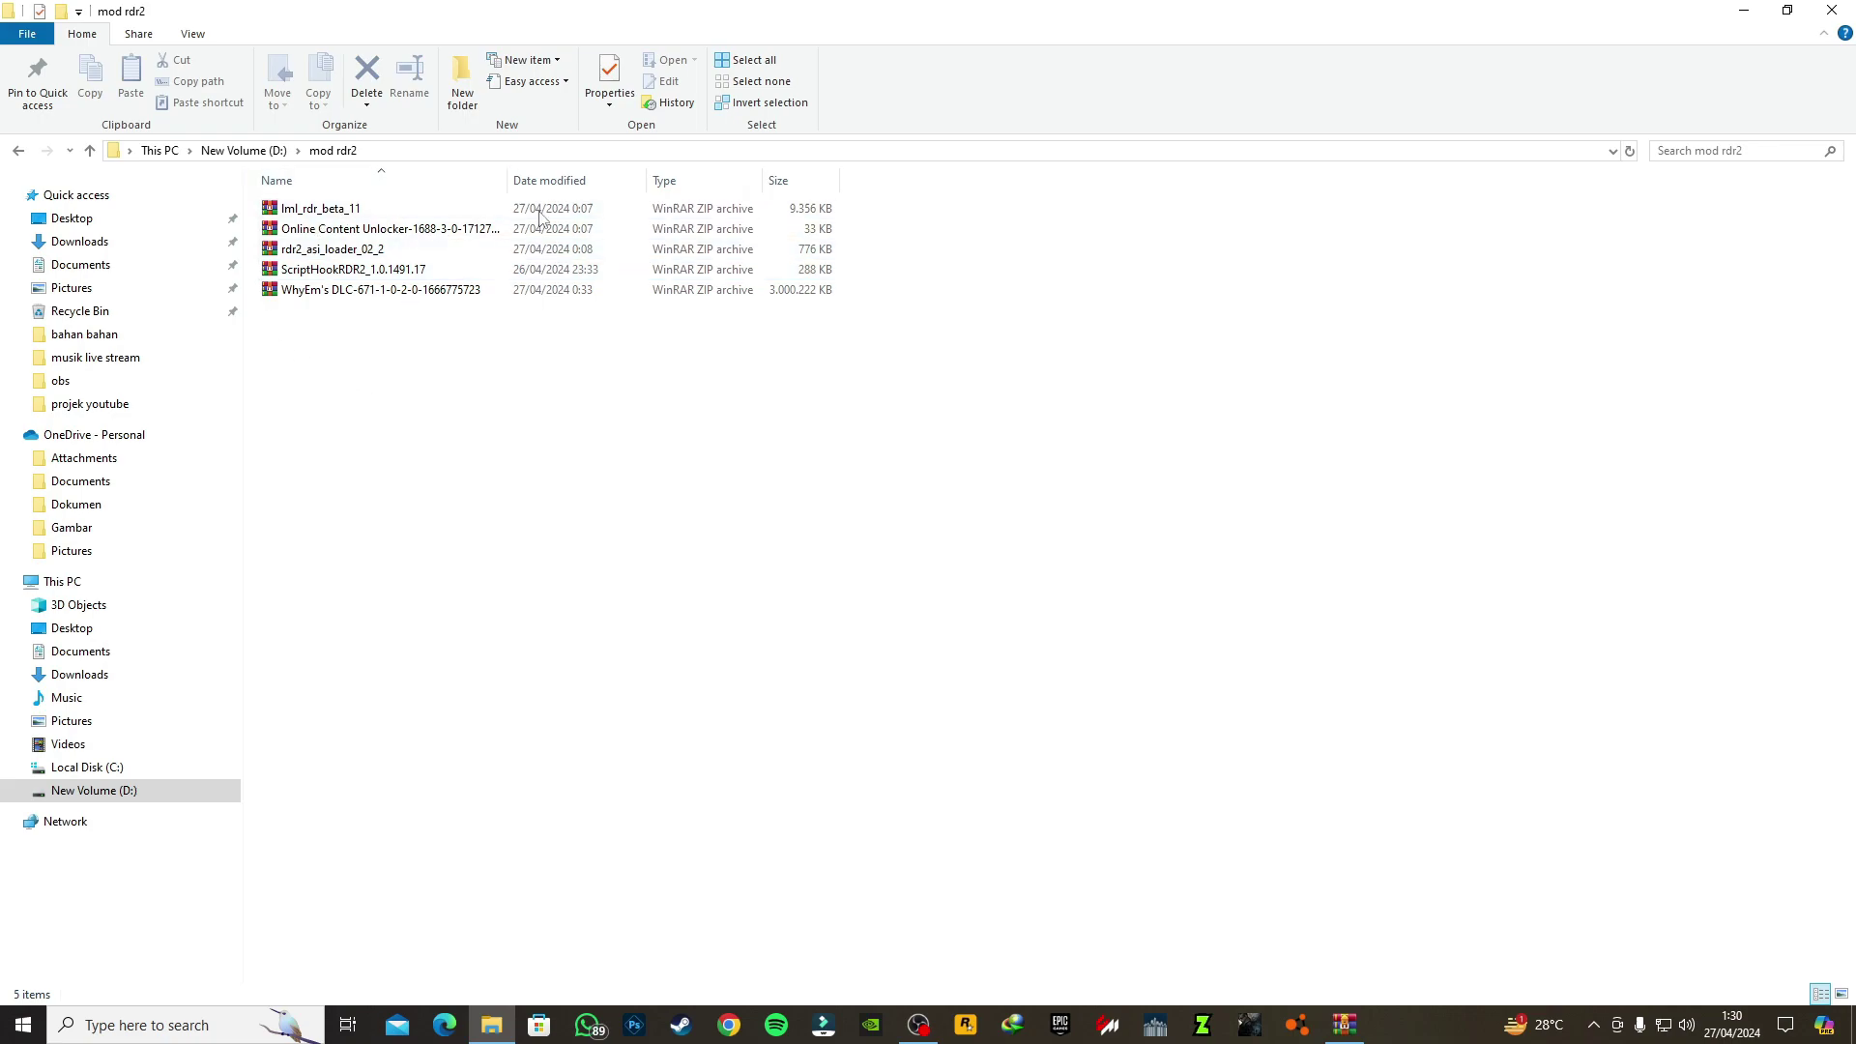
Step: In File Explorer's mod rdr2 folder, open the ScriptHookRDR2_1.0.1491.17 and lml_rdr_beta_11 archives and dismiss the licence reminder
{"action": "double_click", "coordinate": [352, 270]}
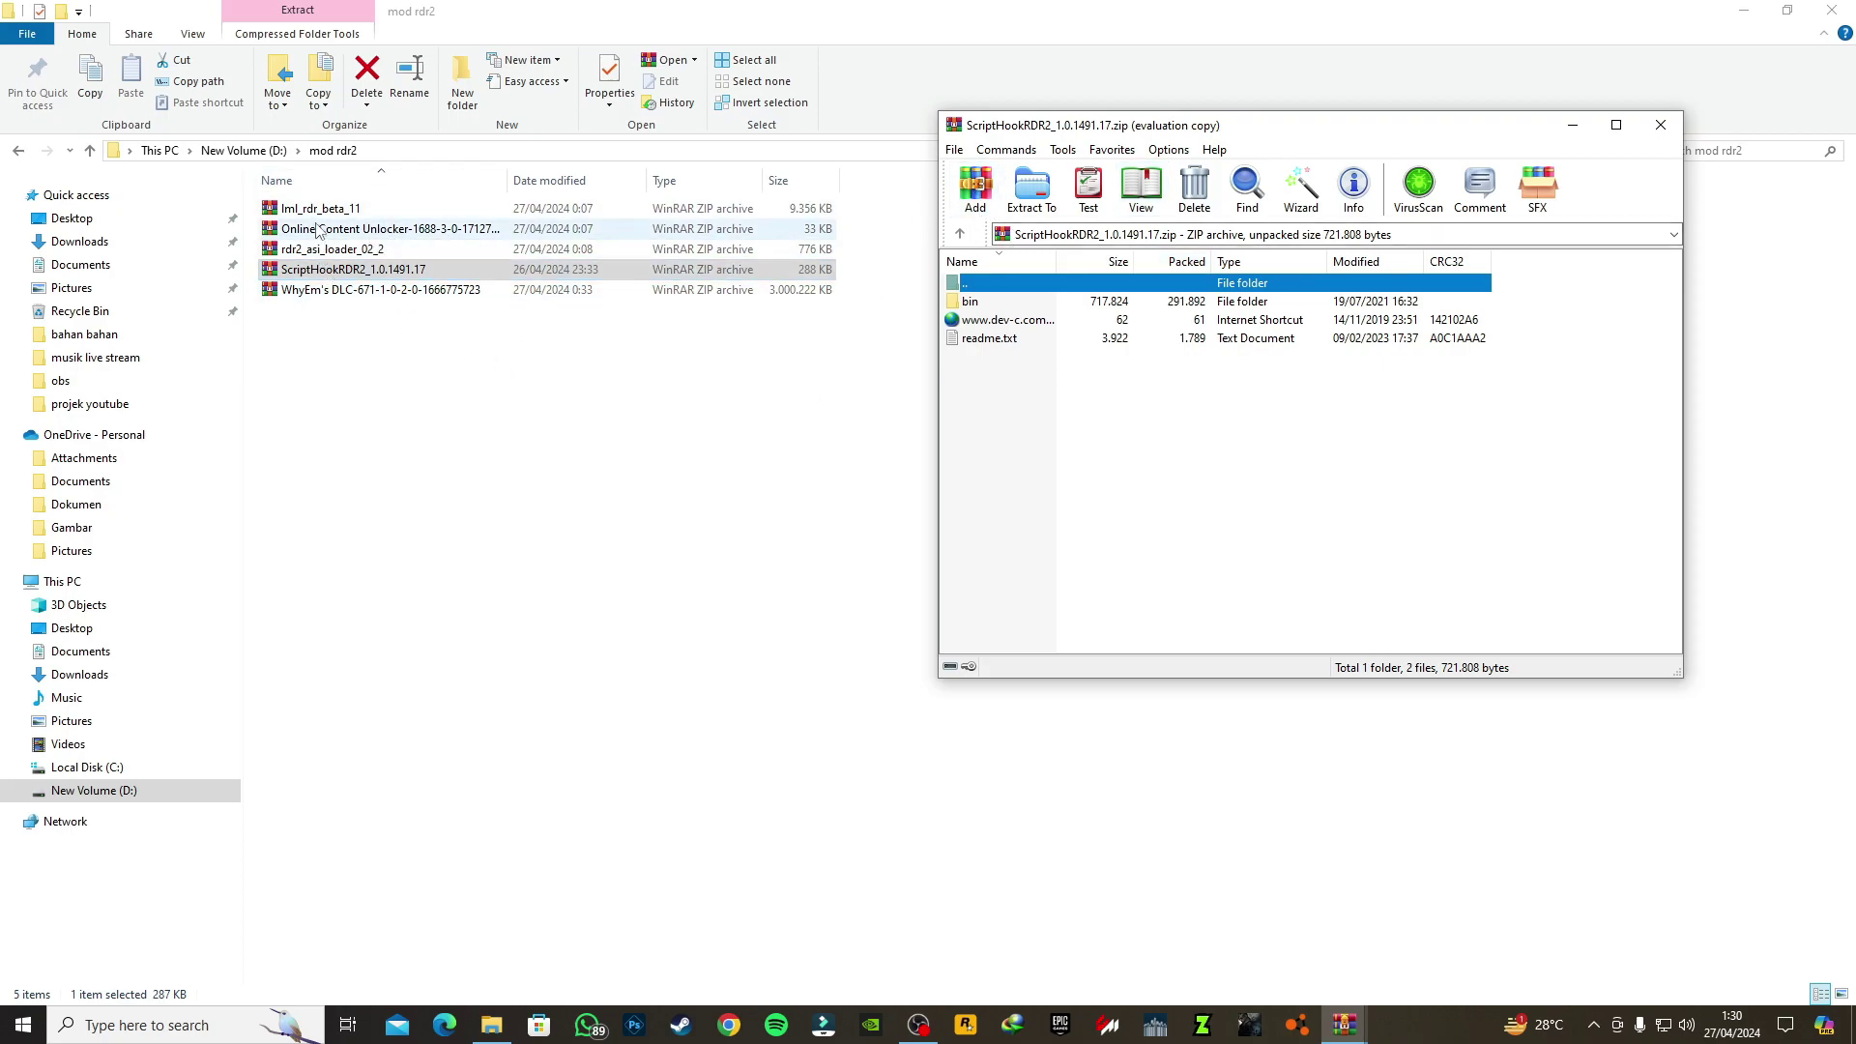
{"action": "double_click", "coordinate": [316, 209]}
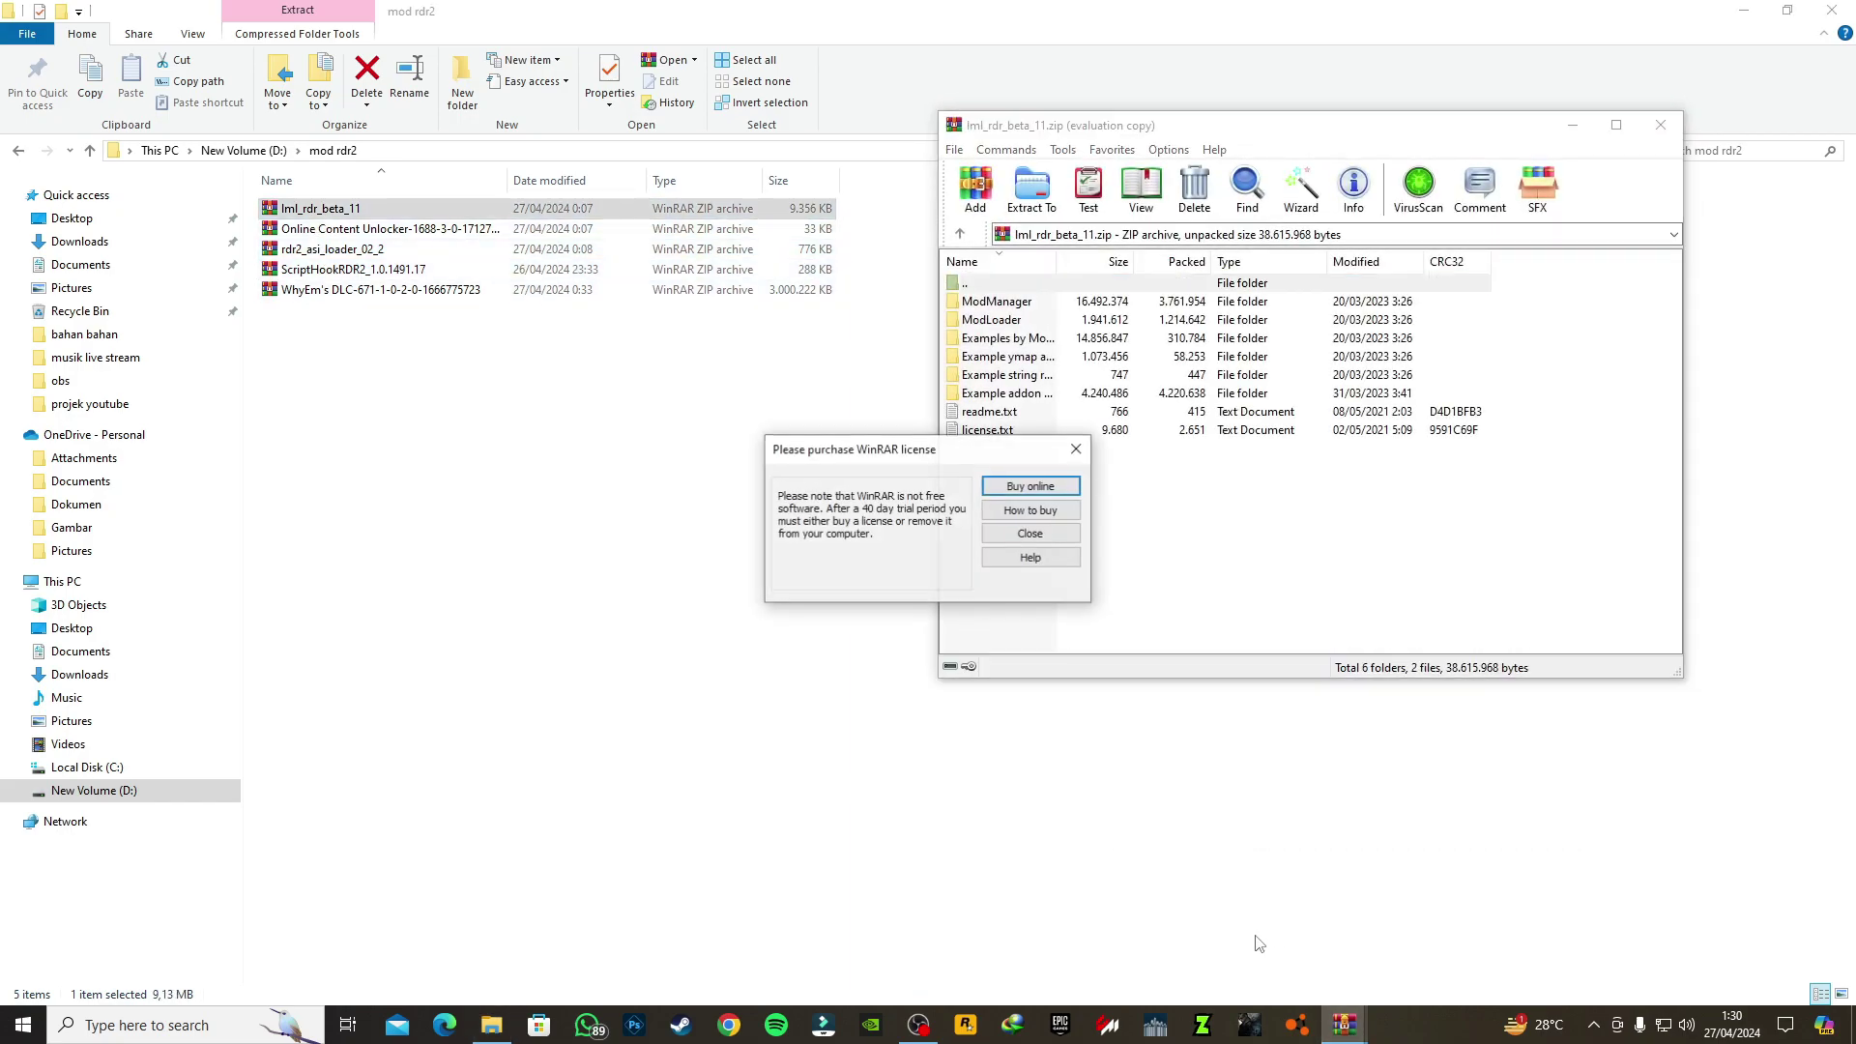
{"action": "left_click", "coordinate": [1077, 452]}
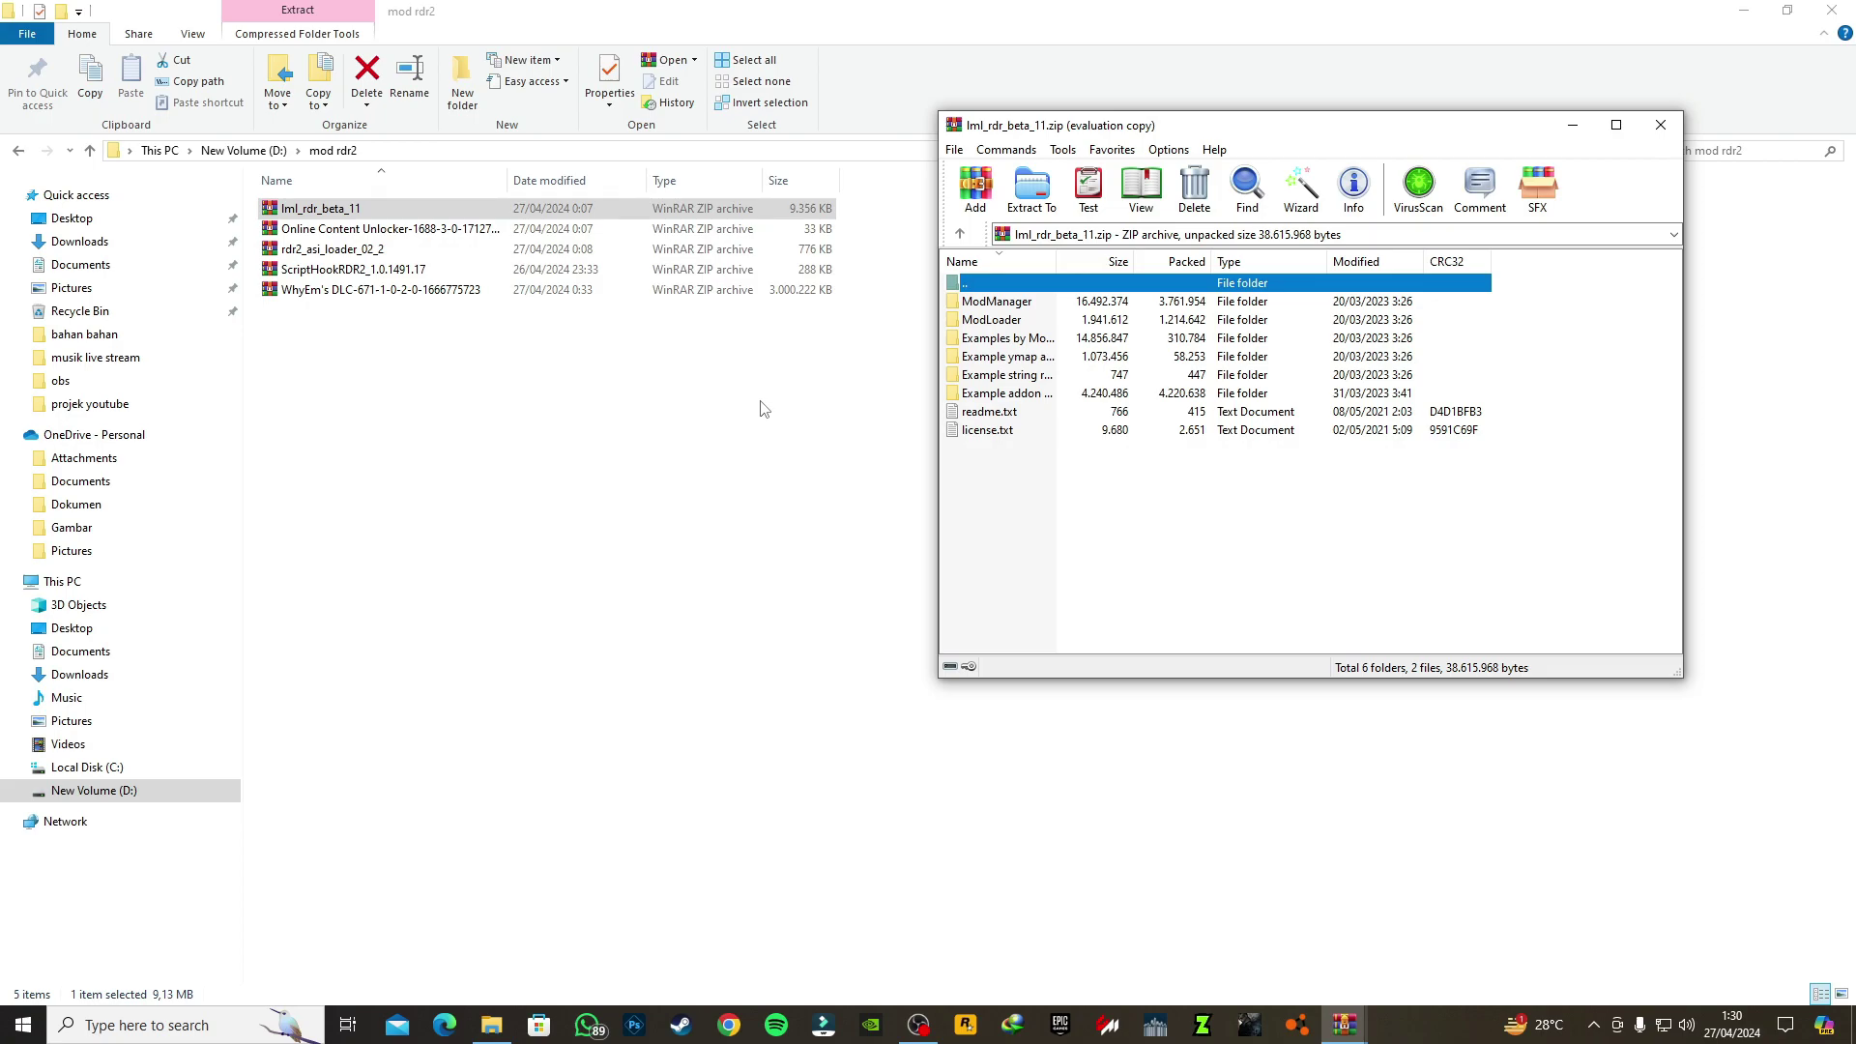
Step: Open the Online Content Unlocker and rdr2_asi_loader_02_2 archives, dismissing the licence reminder and minimizing both archive windows
{"action": "double_click", "coordinate": [391, 230]}
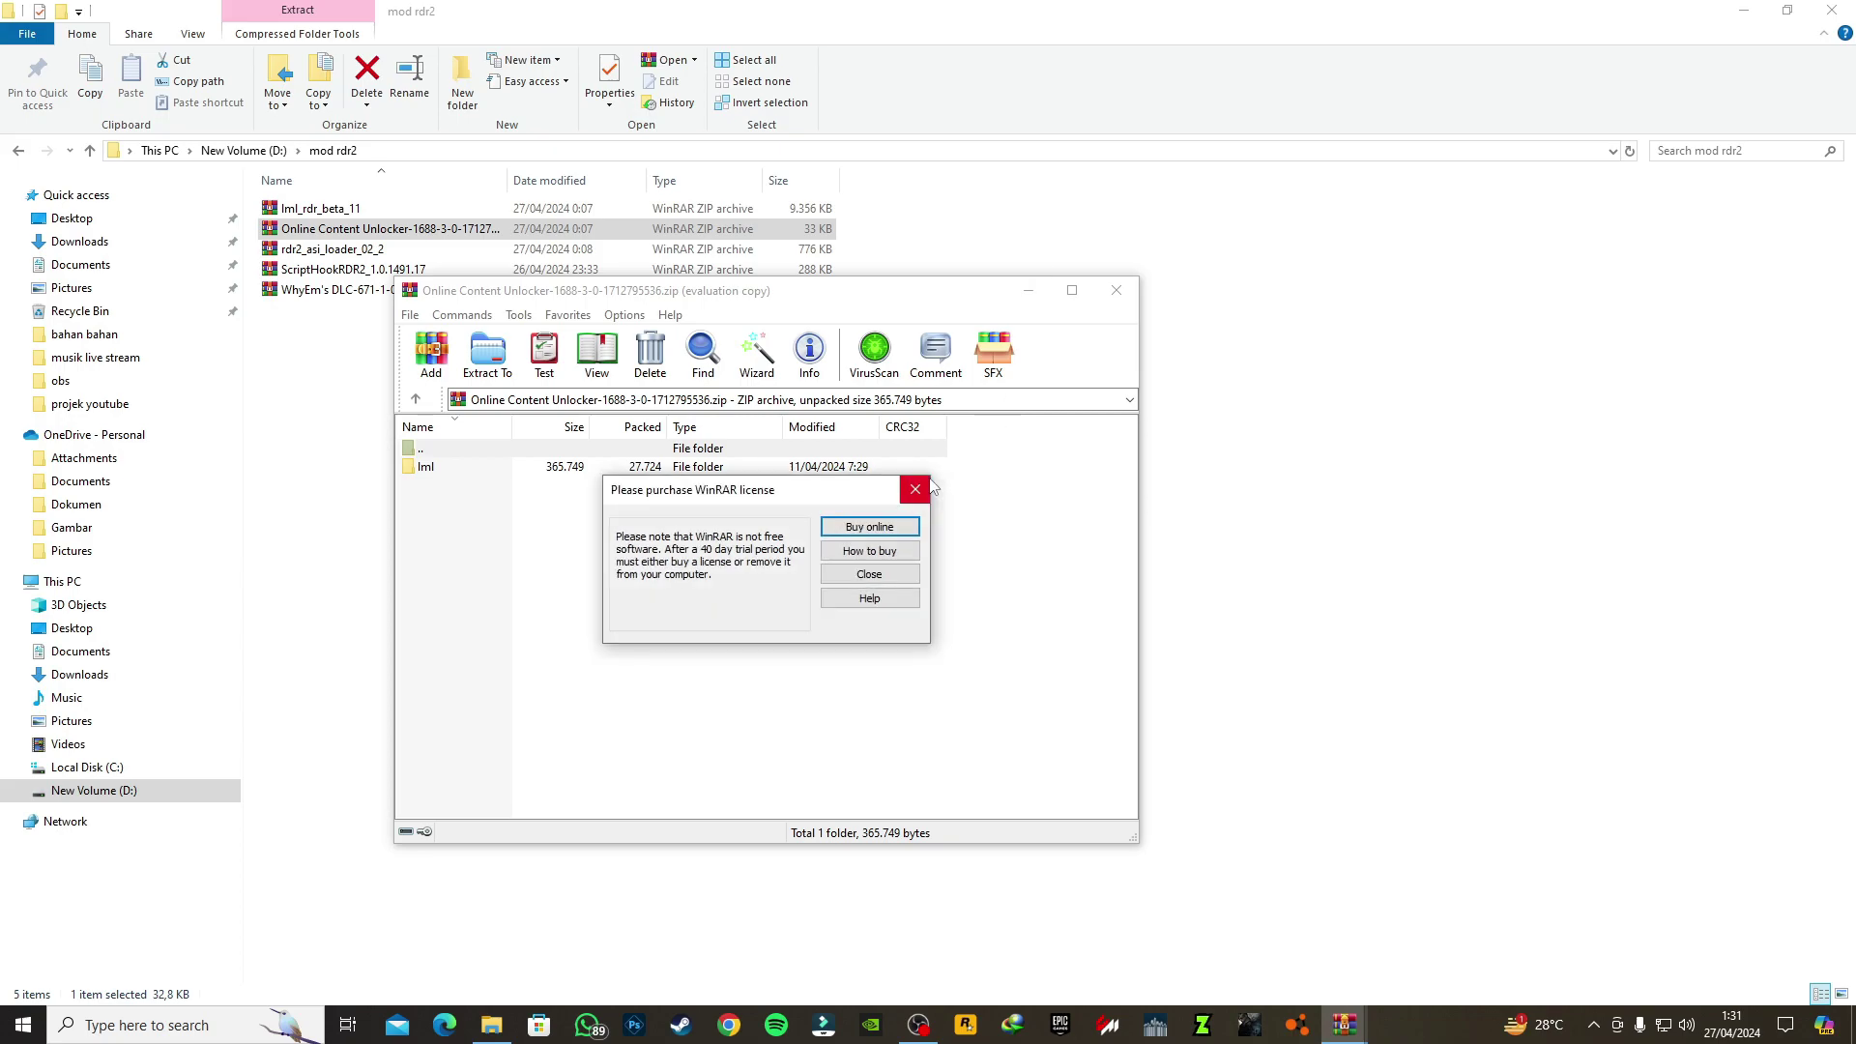
{"action": "key", "text": "Escape"}
{"action": "left_click", "coordinate": [1027, 290]}
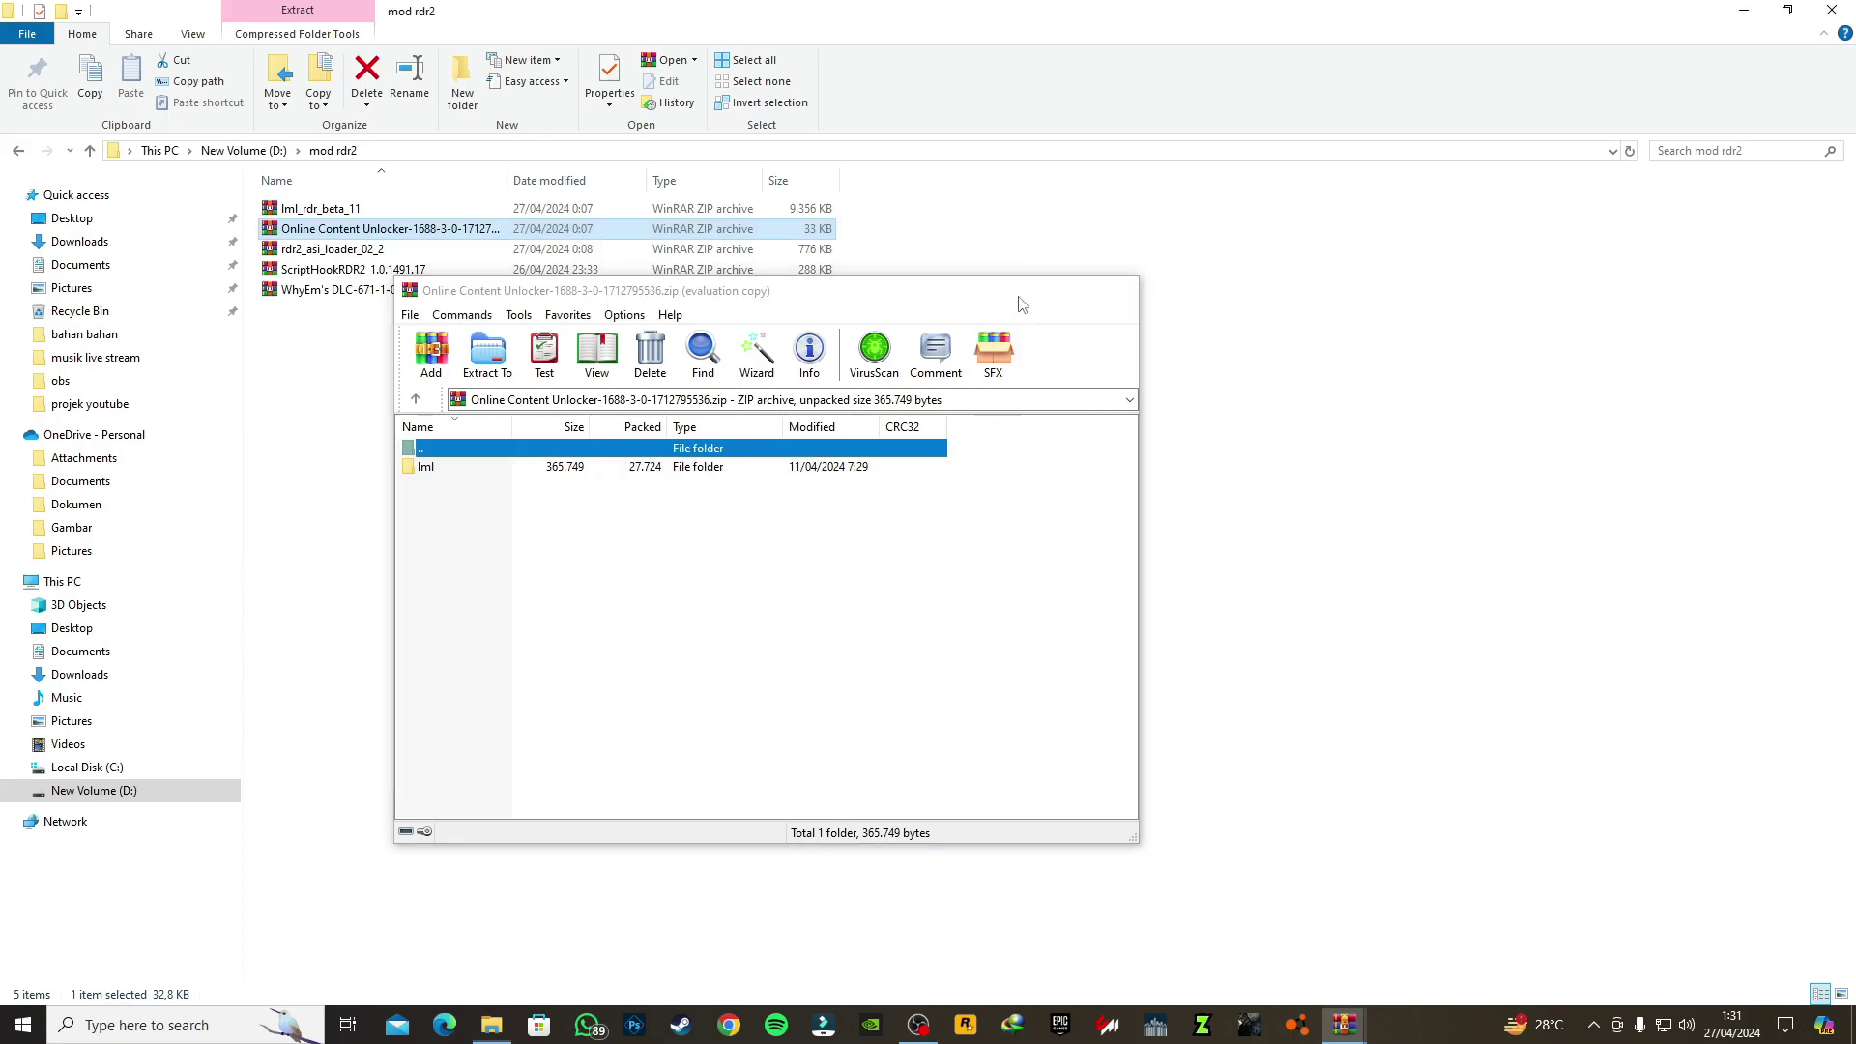
{"action": "double_click", "coordinate": [388, 254]}
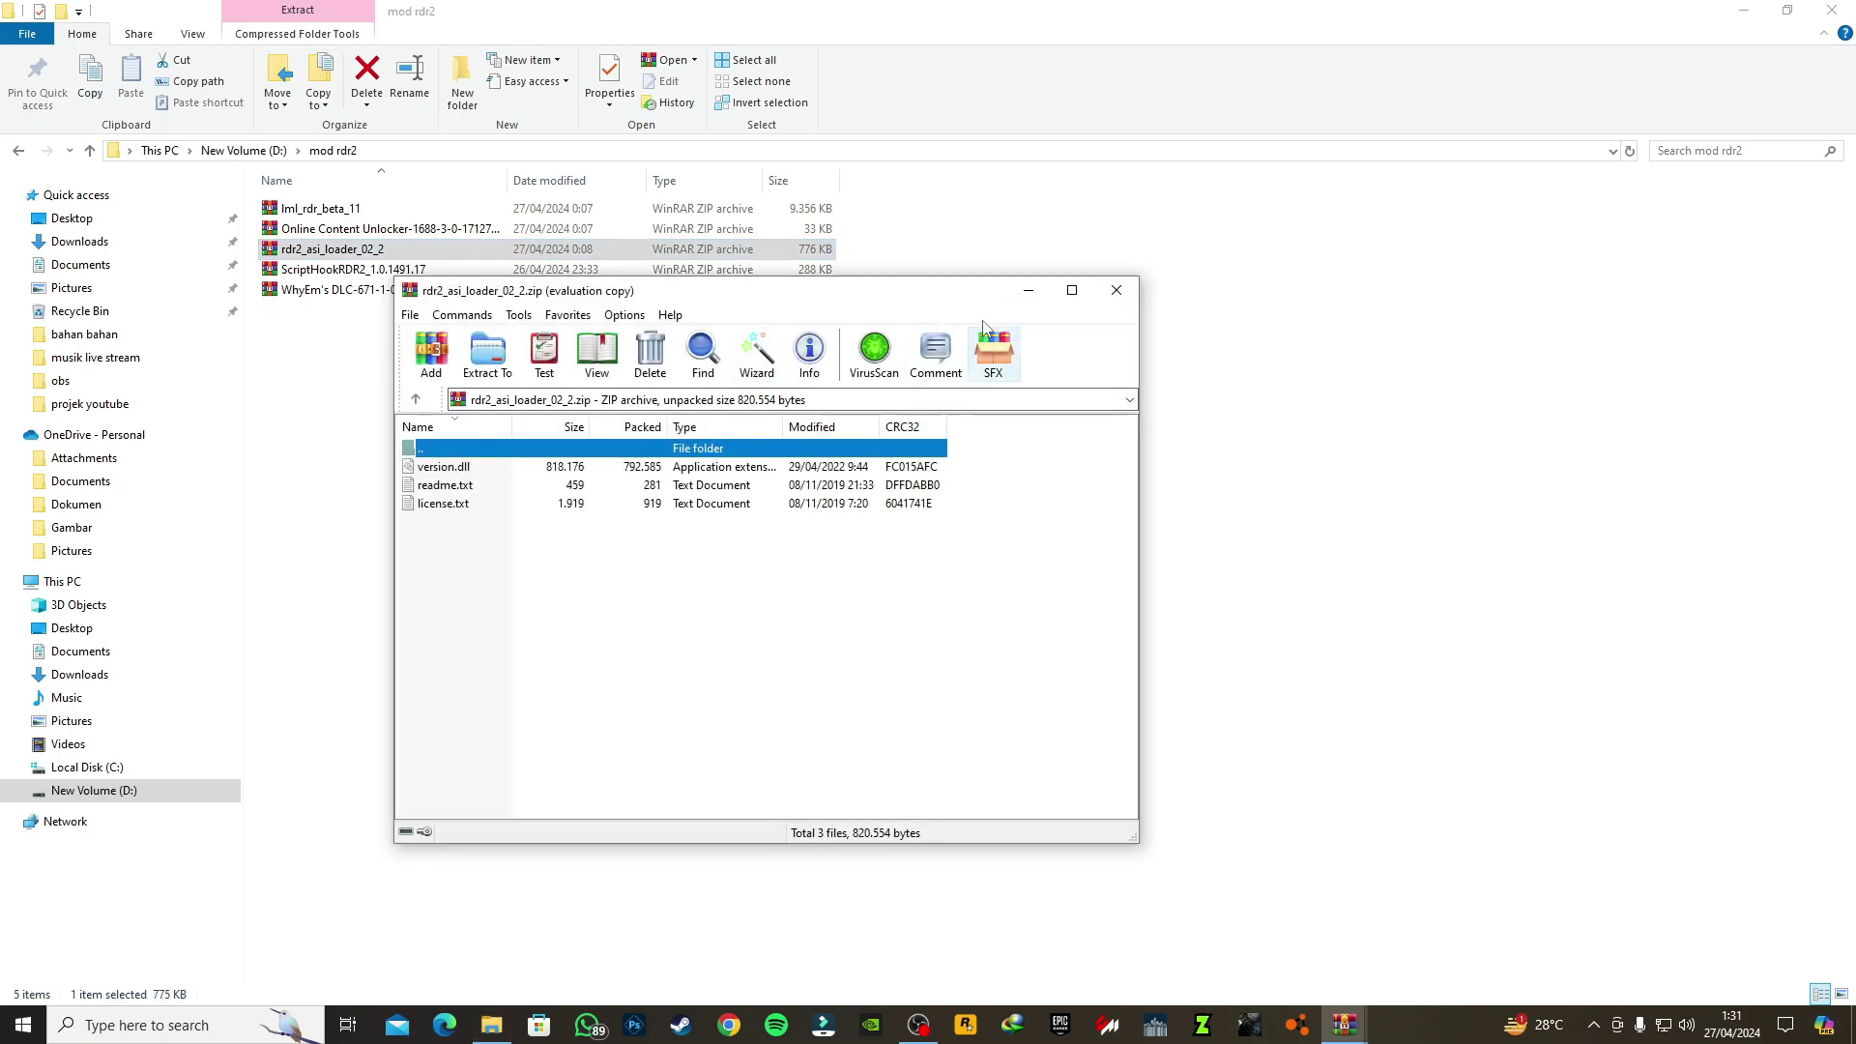
{"action": "left_click", "coordinate": [1028, 290]}
Step: Open the WhyEm's DLC archive and minimize both the trial notice and the archive window
{"action": "double_click", "coordinate": [271, 290]}
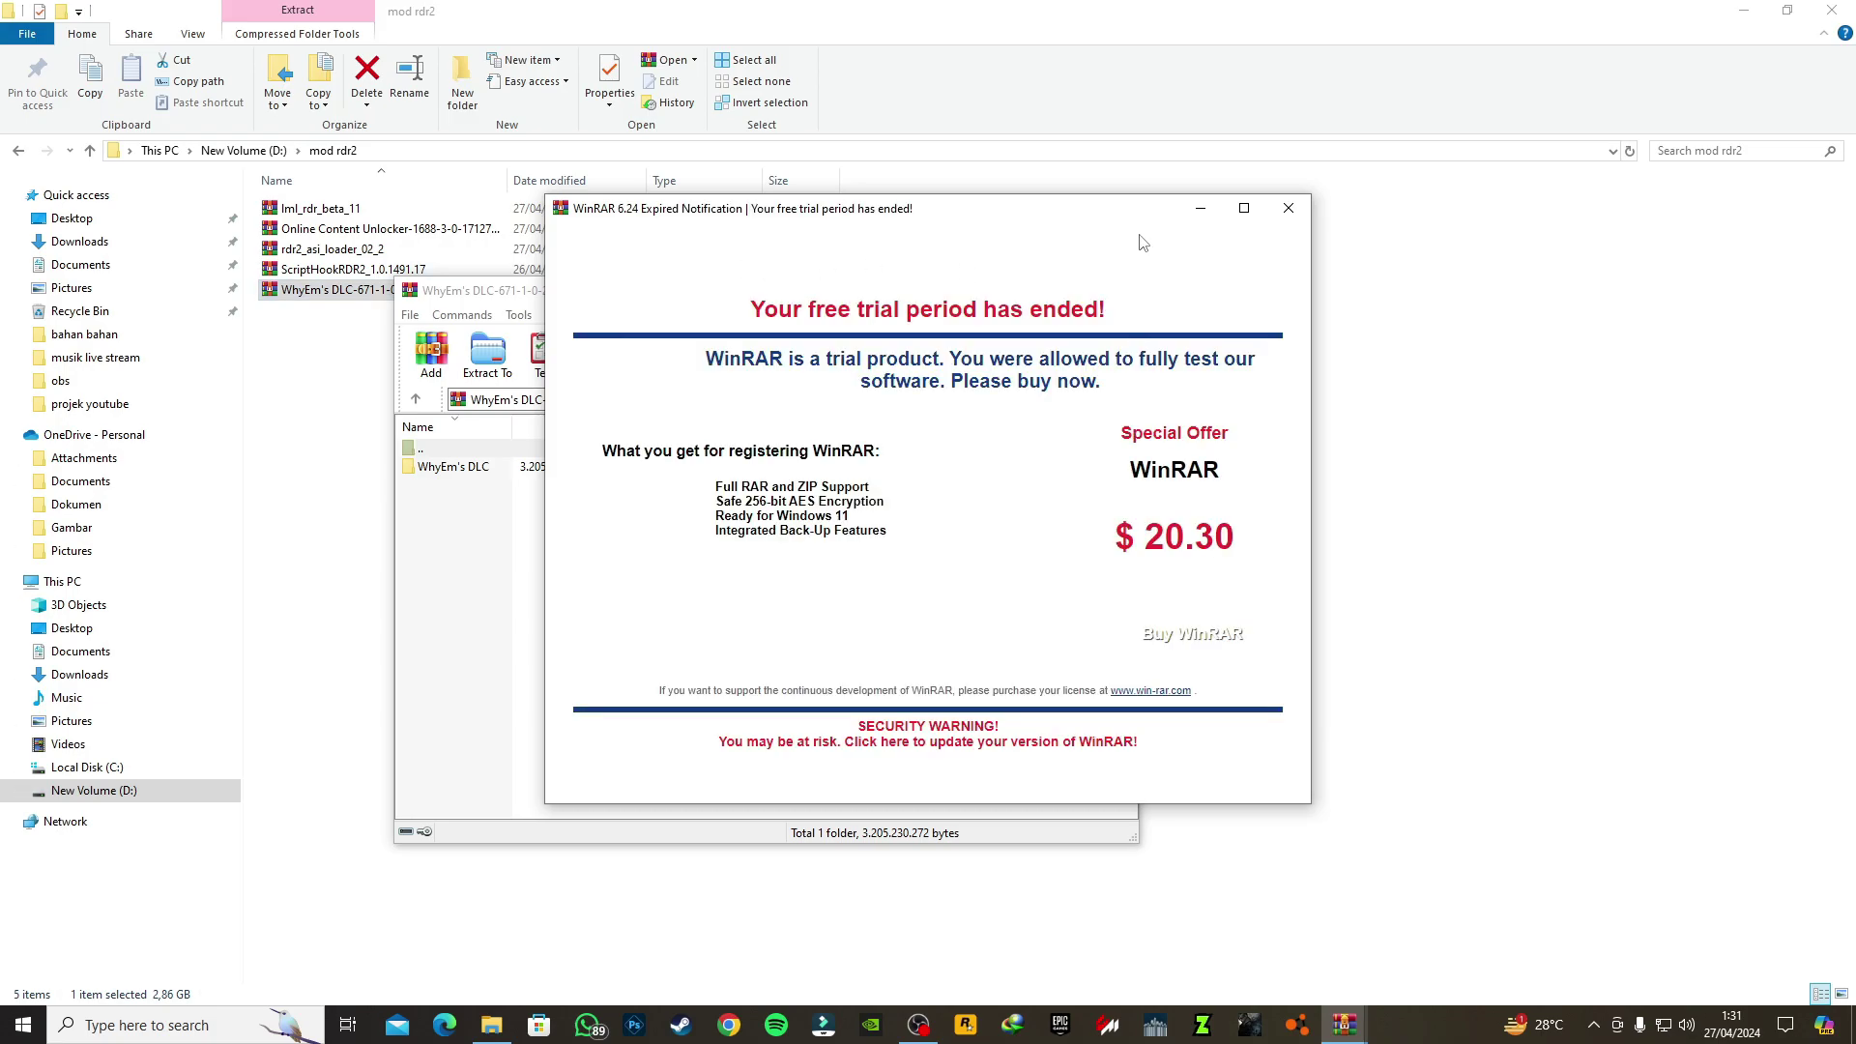
{"action": "left_click", "coordinate": [1201, 207]}
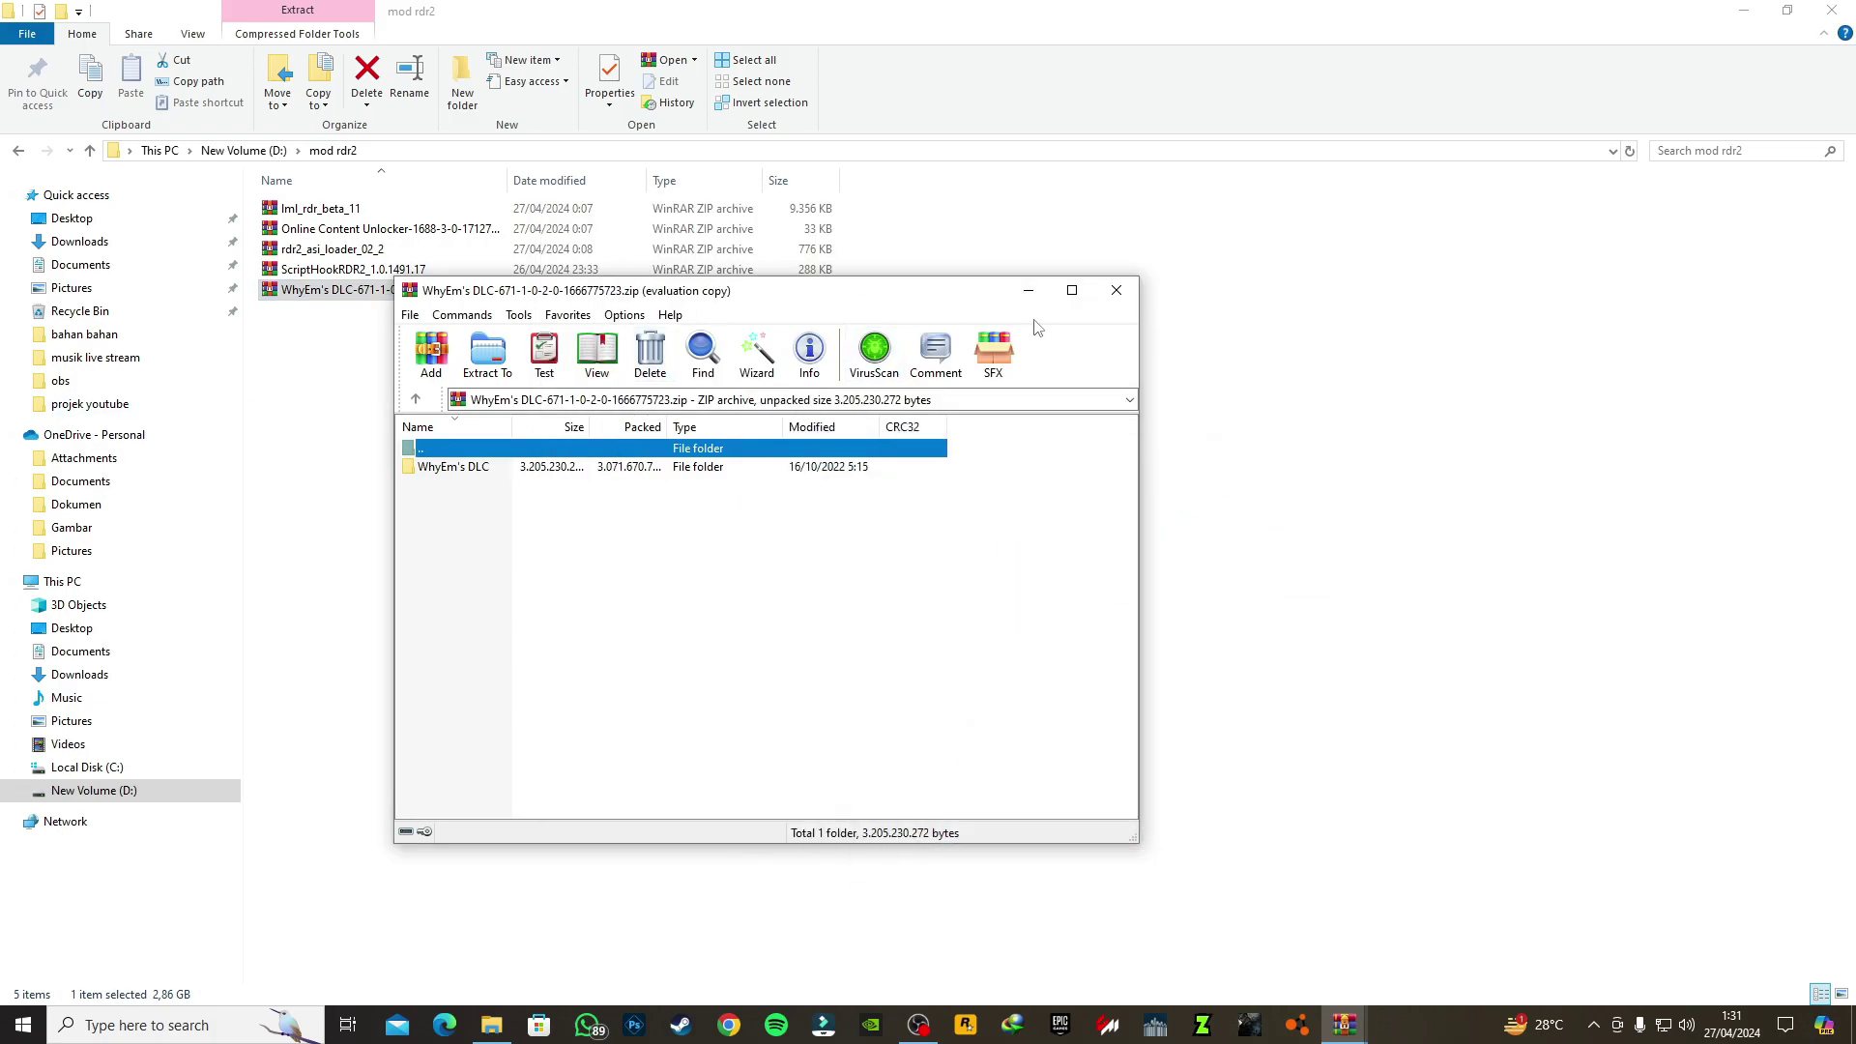
{"action": "left_click", "coordinate": [1027, 290]}
Step: Close the leftover WinRAR licence reminder and expired-trial windows, keeping the five mod archives open, and return to the mod rdr2 folder
{"action": "mouse_move", "coordinate": [1343, 1023]}
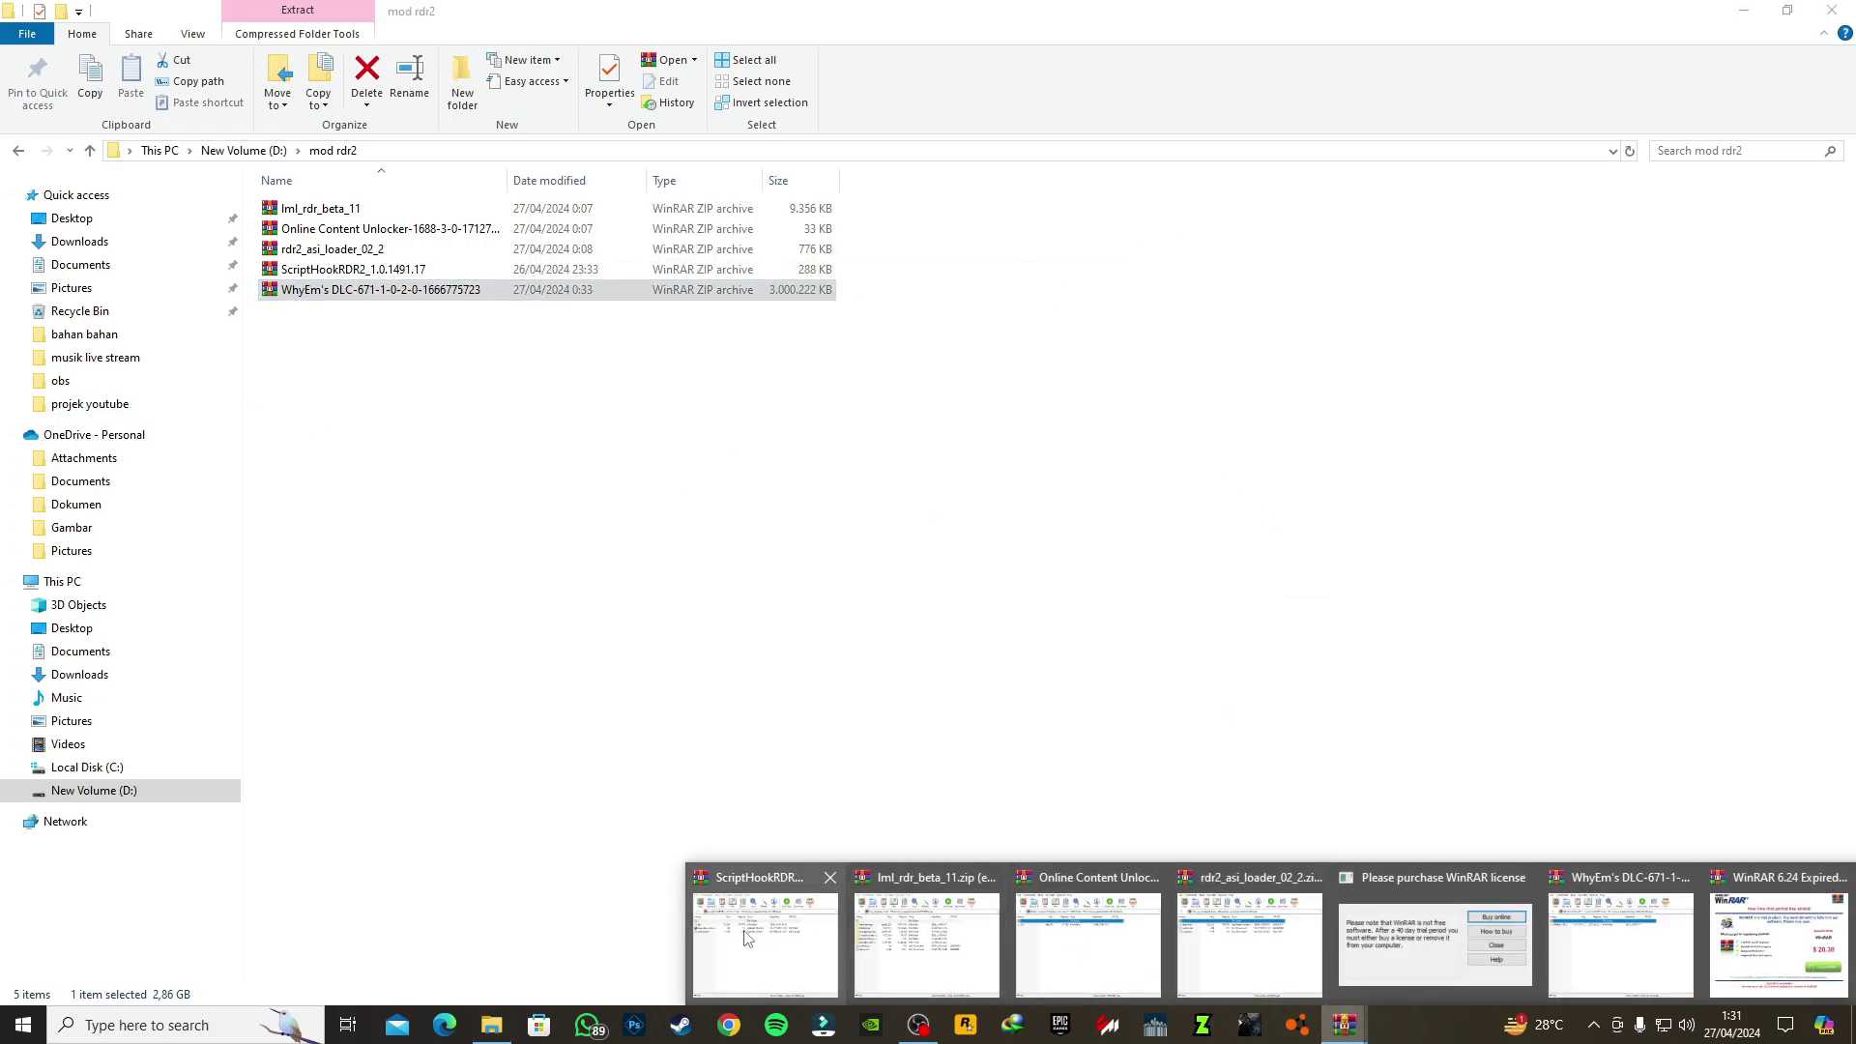
{"action": "mouse_move", "coordinate": [964, 938]}
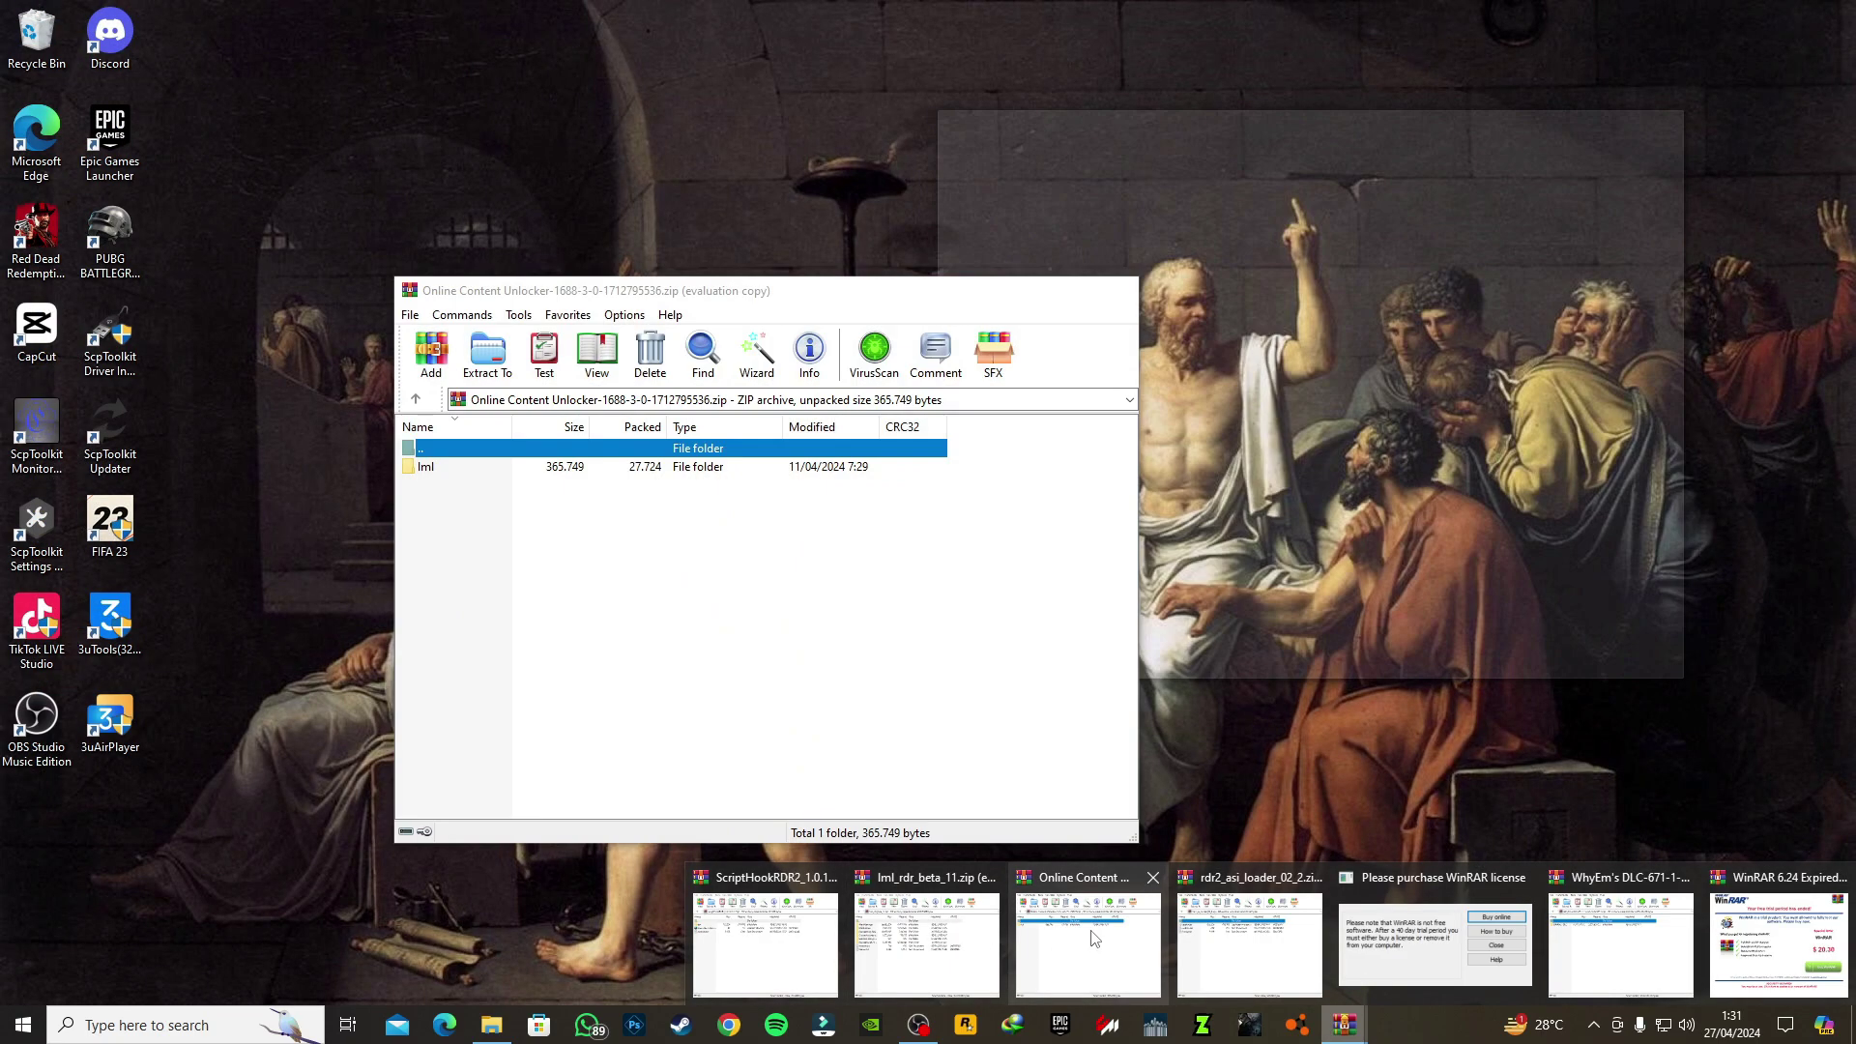
{"action": "mouse_move", "coordinate": [1242, 942]}
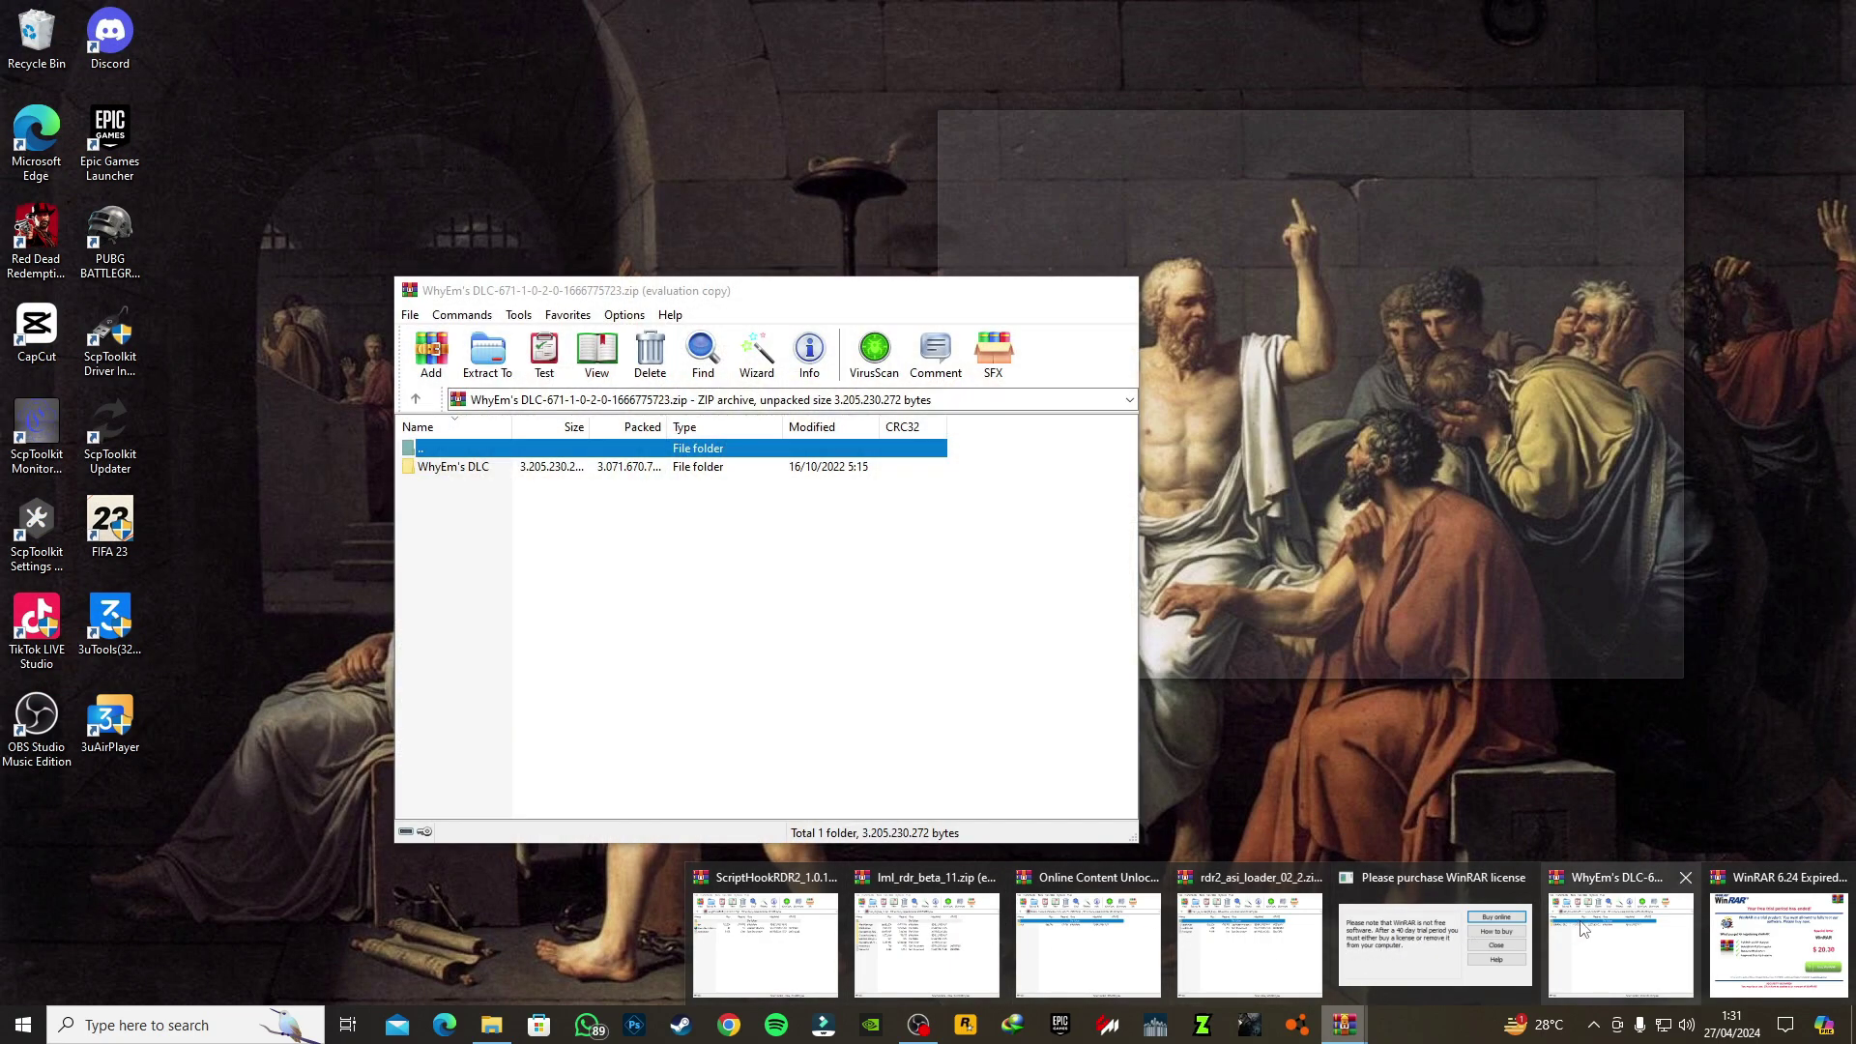
{"action": "mouse_move", "coordinate": [1479, 932]}
{"action": "left_click", "coordinate": [1524, 876]}
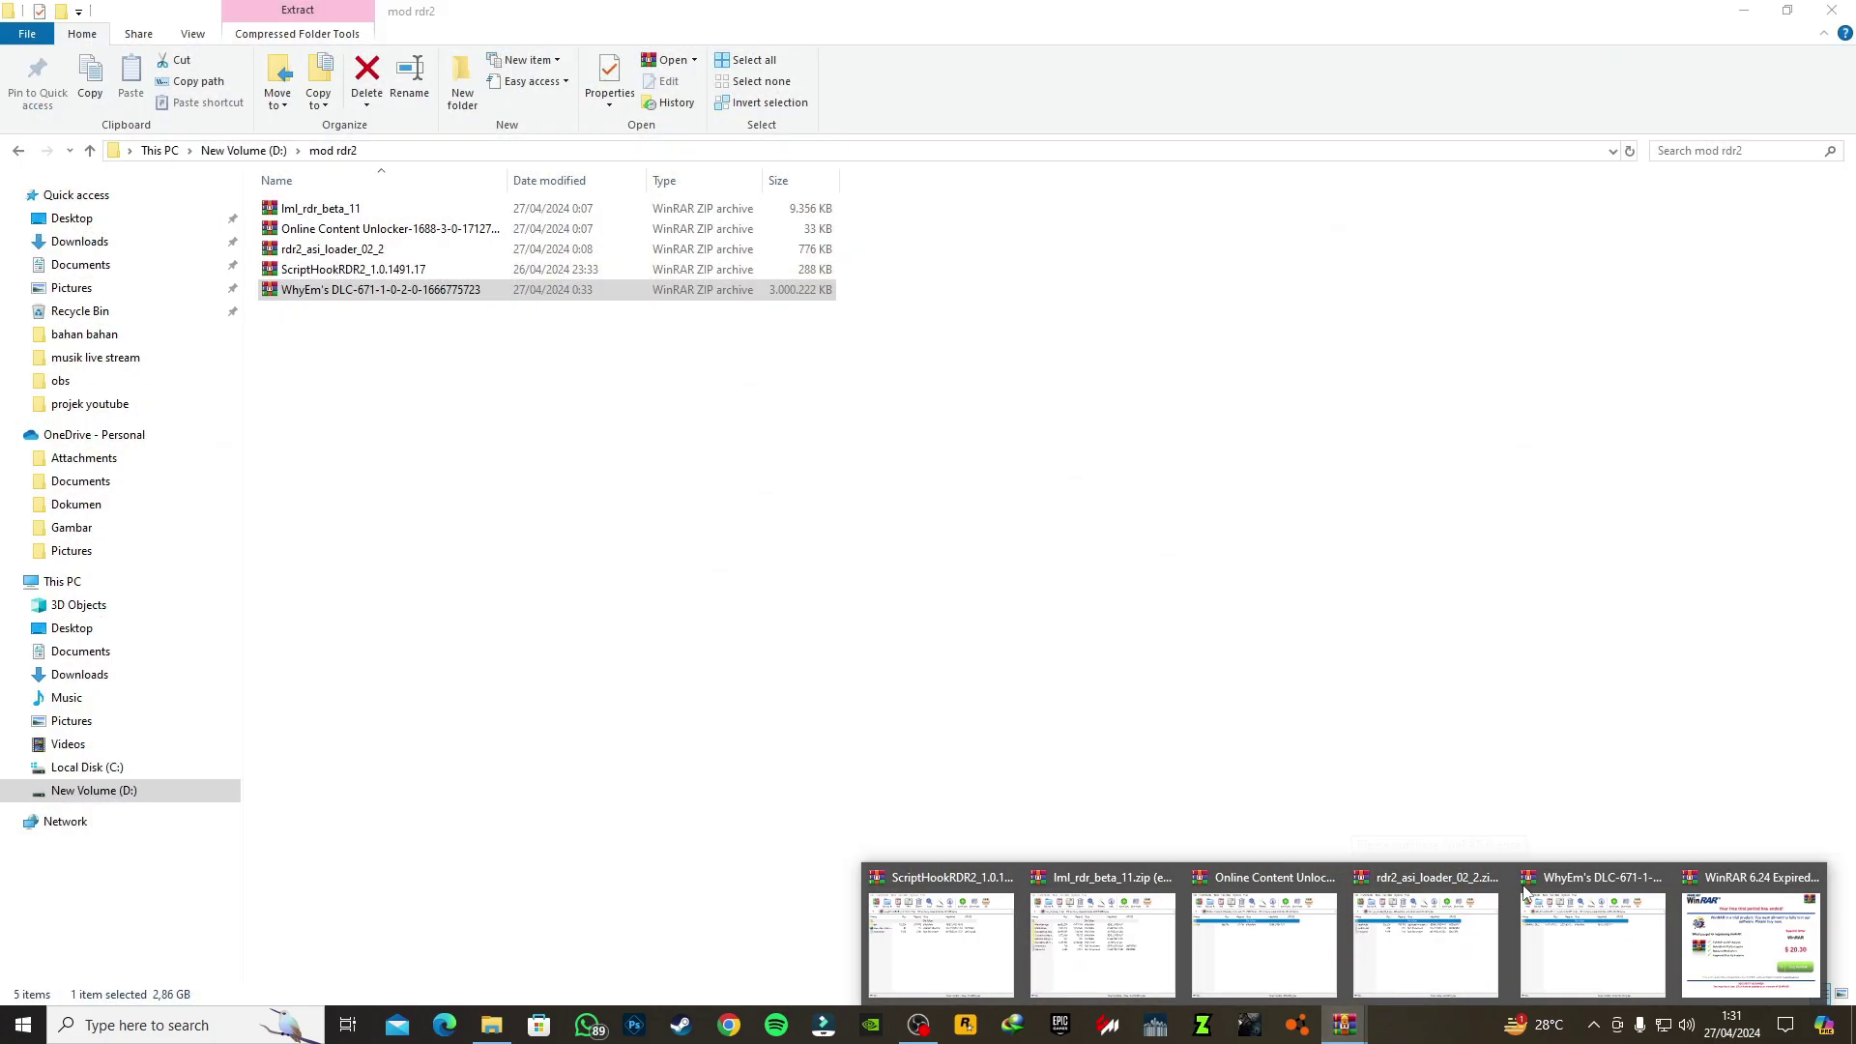
{"action": "left_click", "coordinate": [1808, 876]}
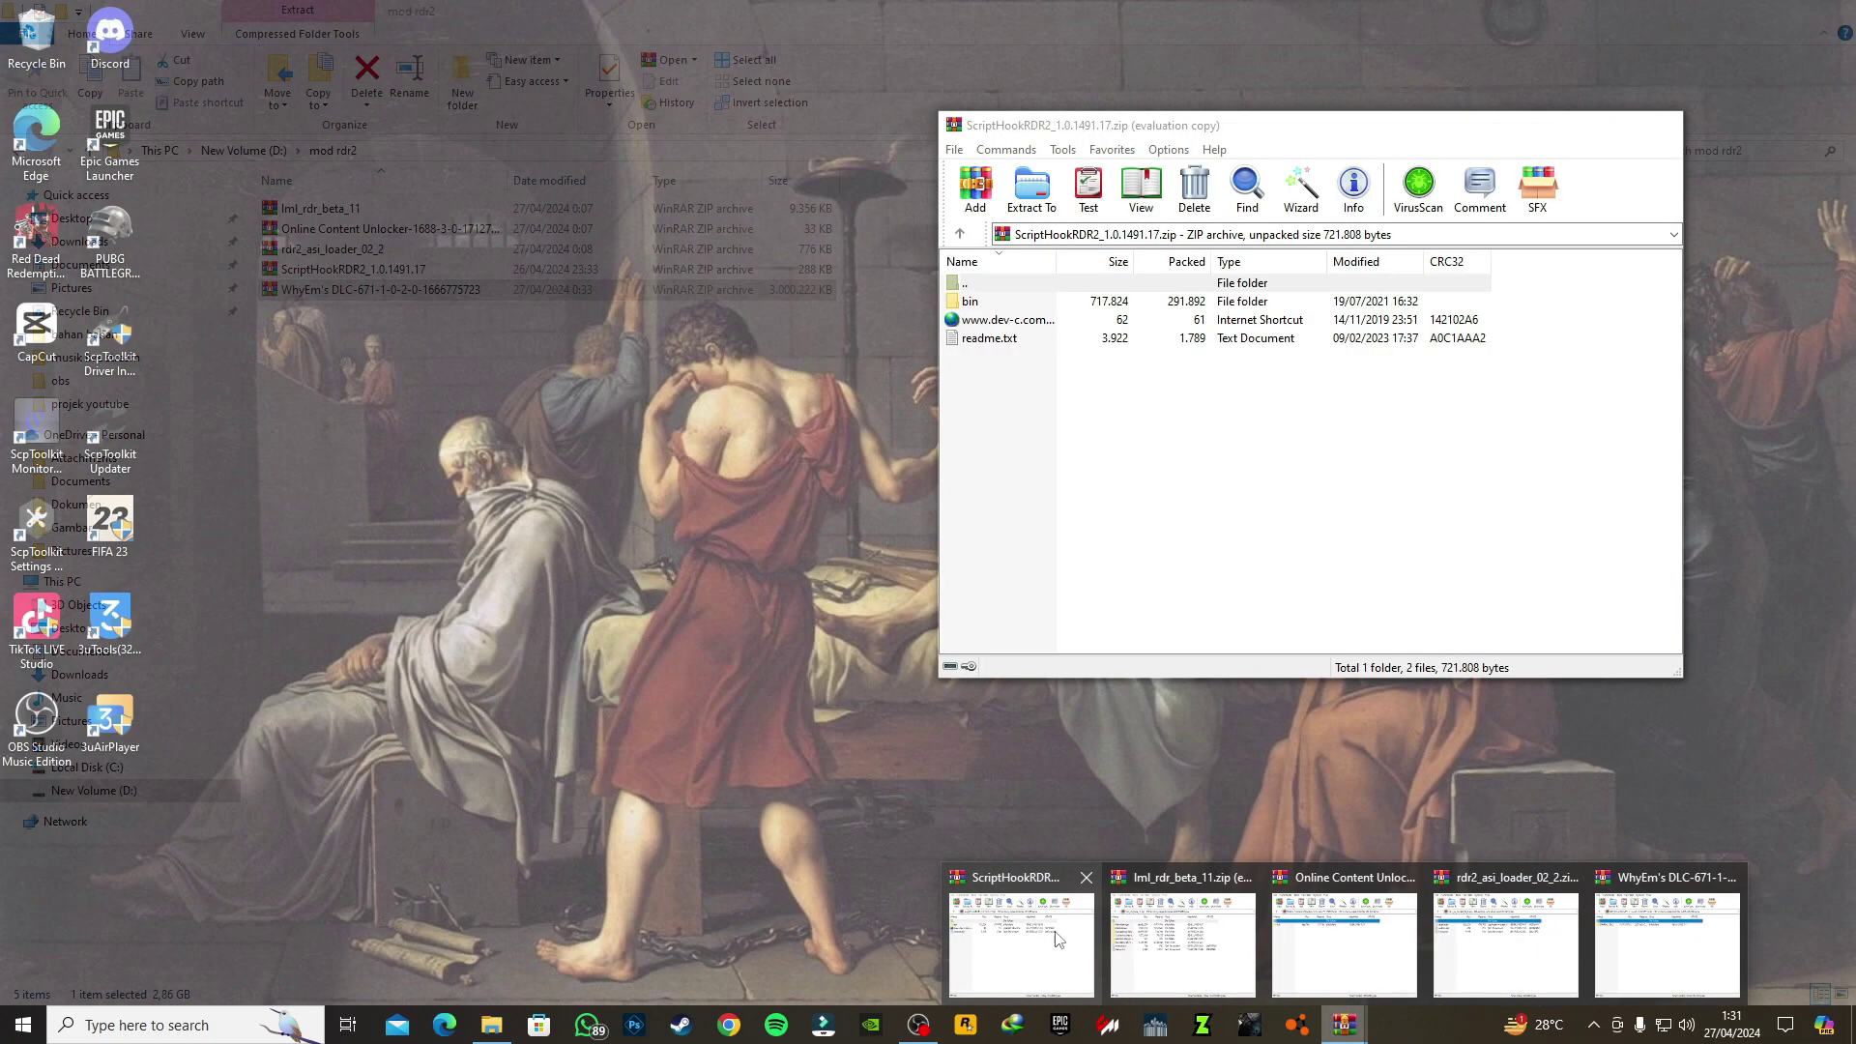
{"action": "mouse_move", "coordinate": [1326, 943]}
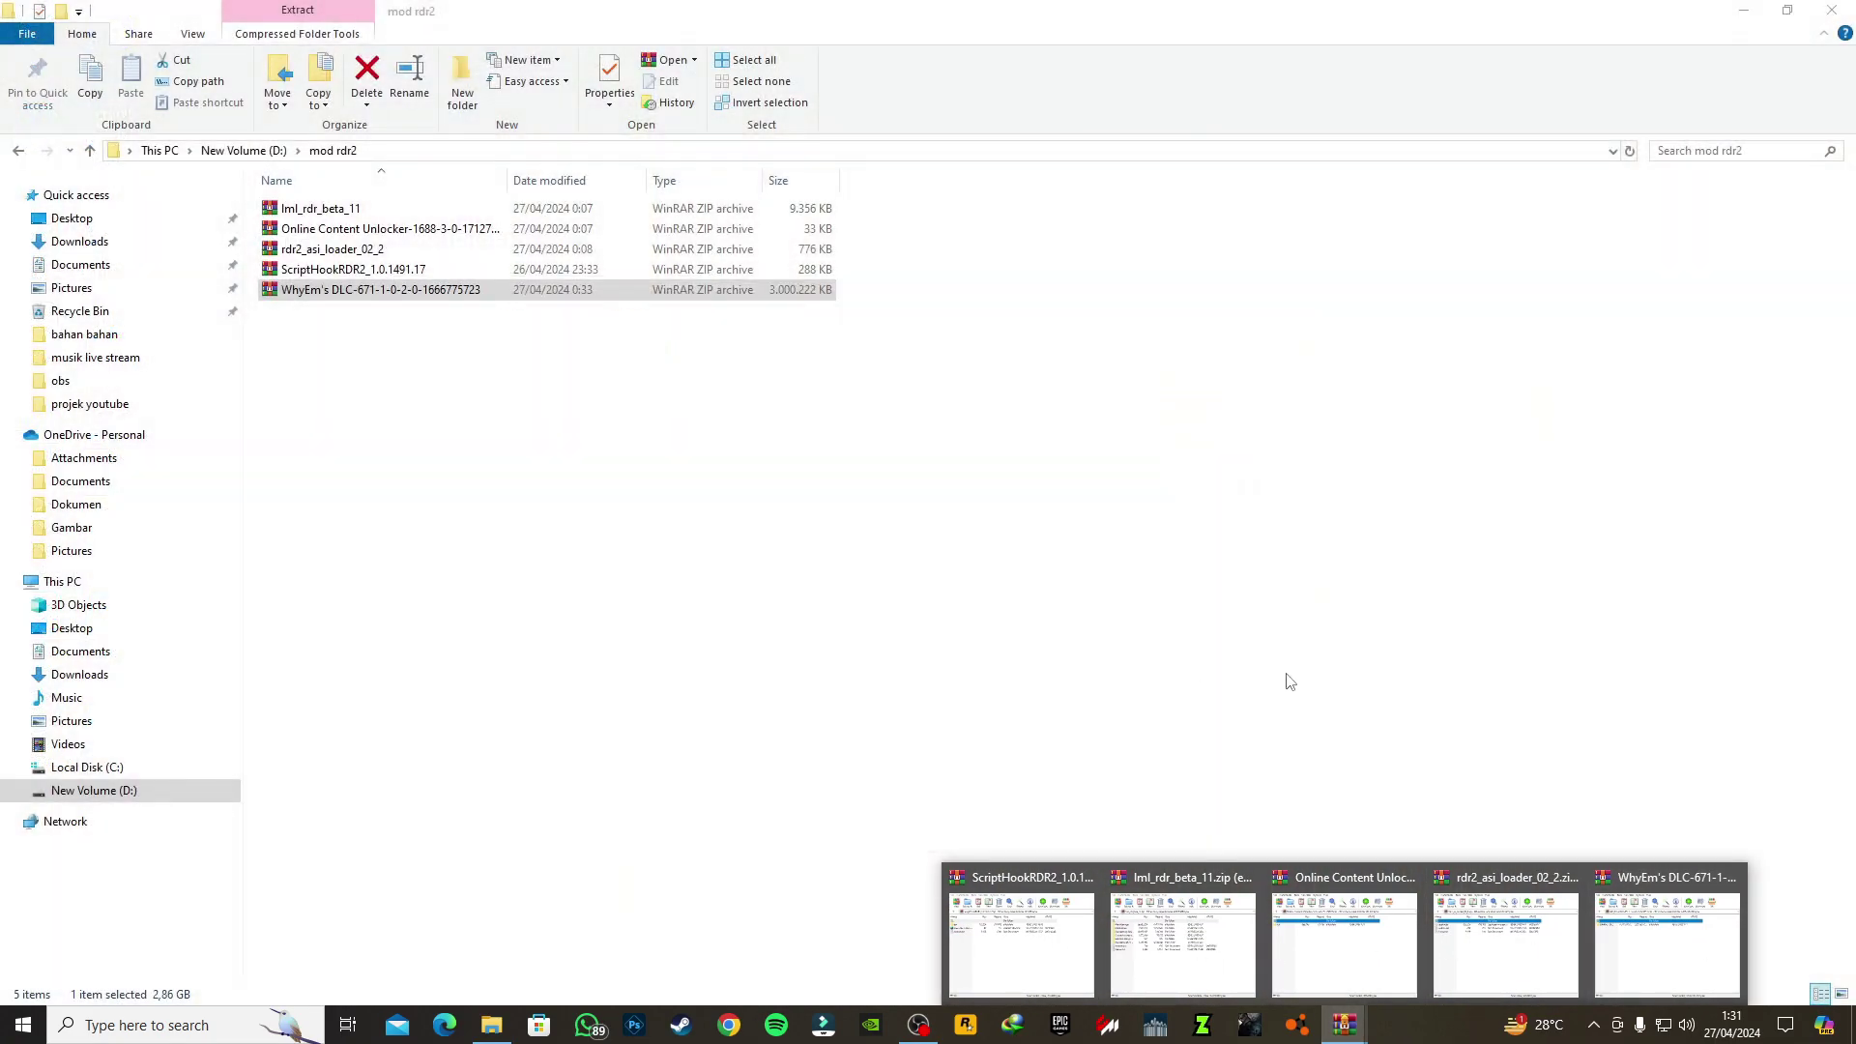
{"action": "left_click", "coordinate": [1205, 661]}
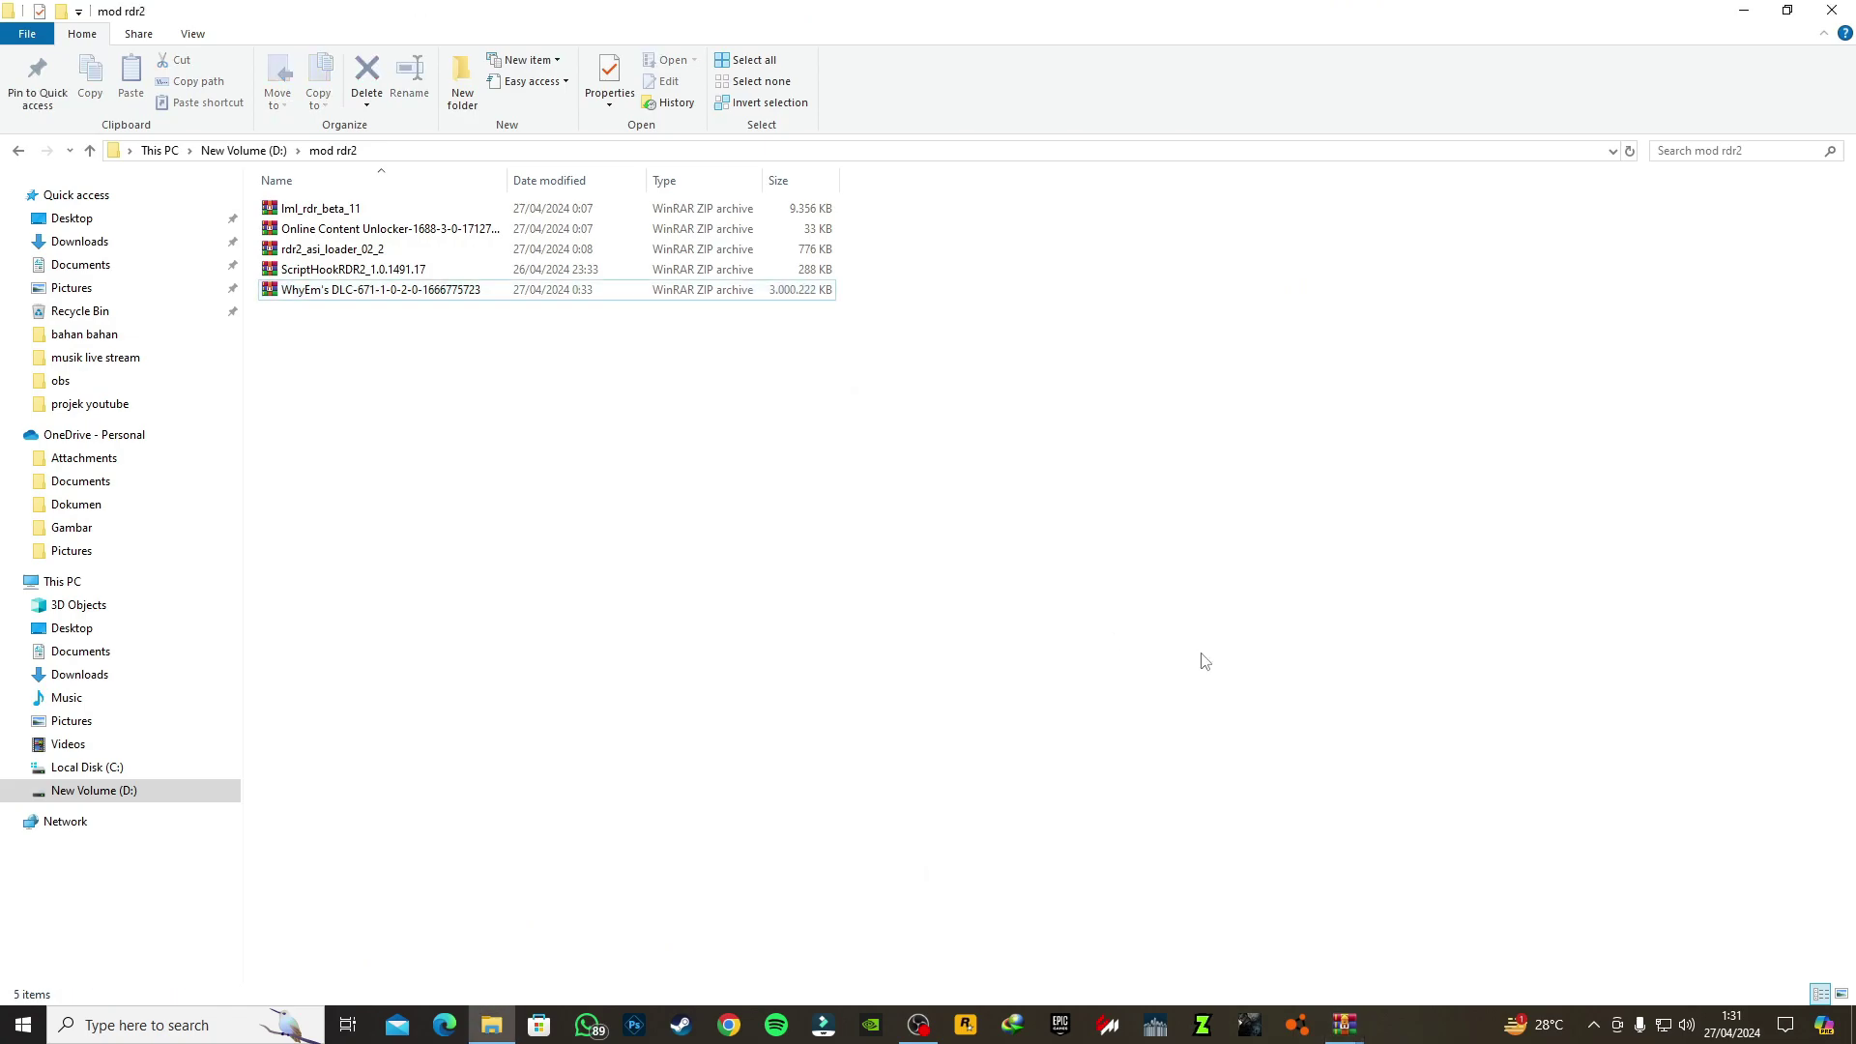
Step: Open the game's installation folder at C:\Program Files (x86)\Steam\steamapps\common\Red Dead Redemption 2 and look through its files
{"action": "left_click", "coordinate": [104, 772]}
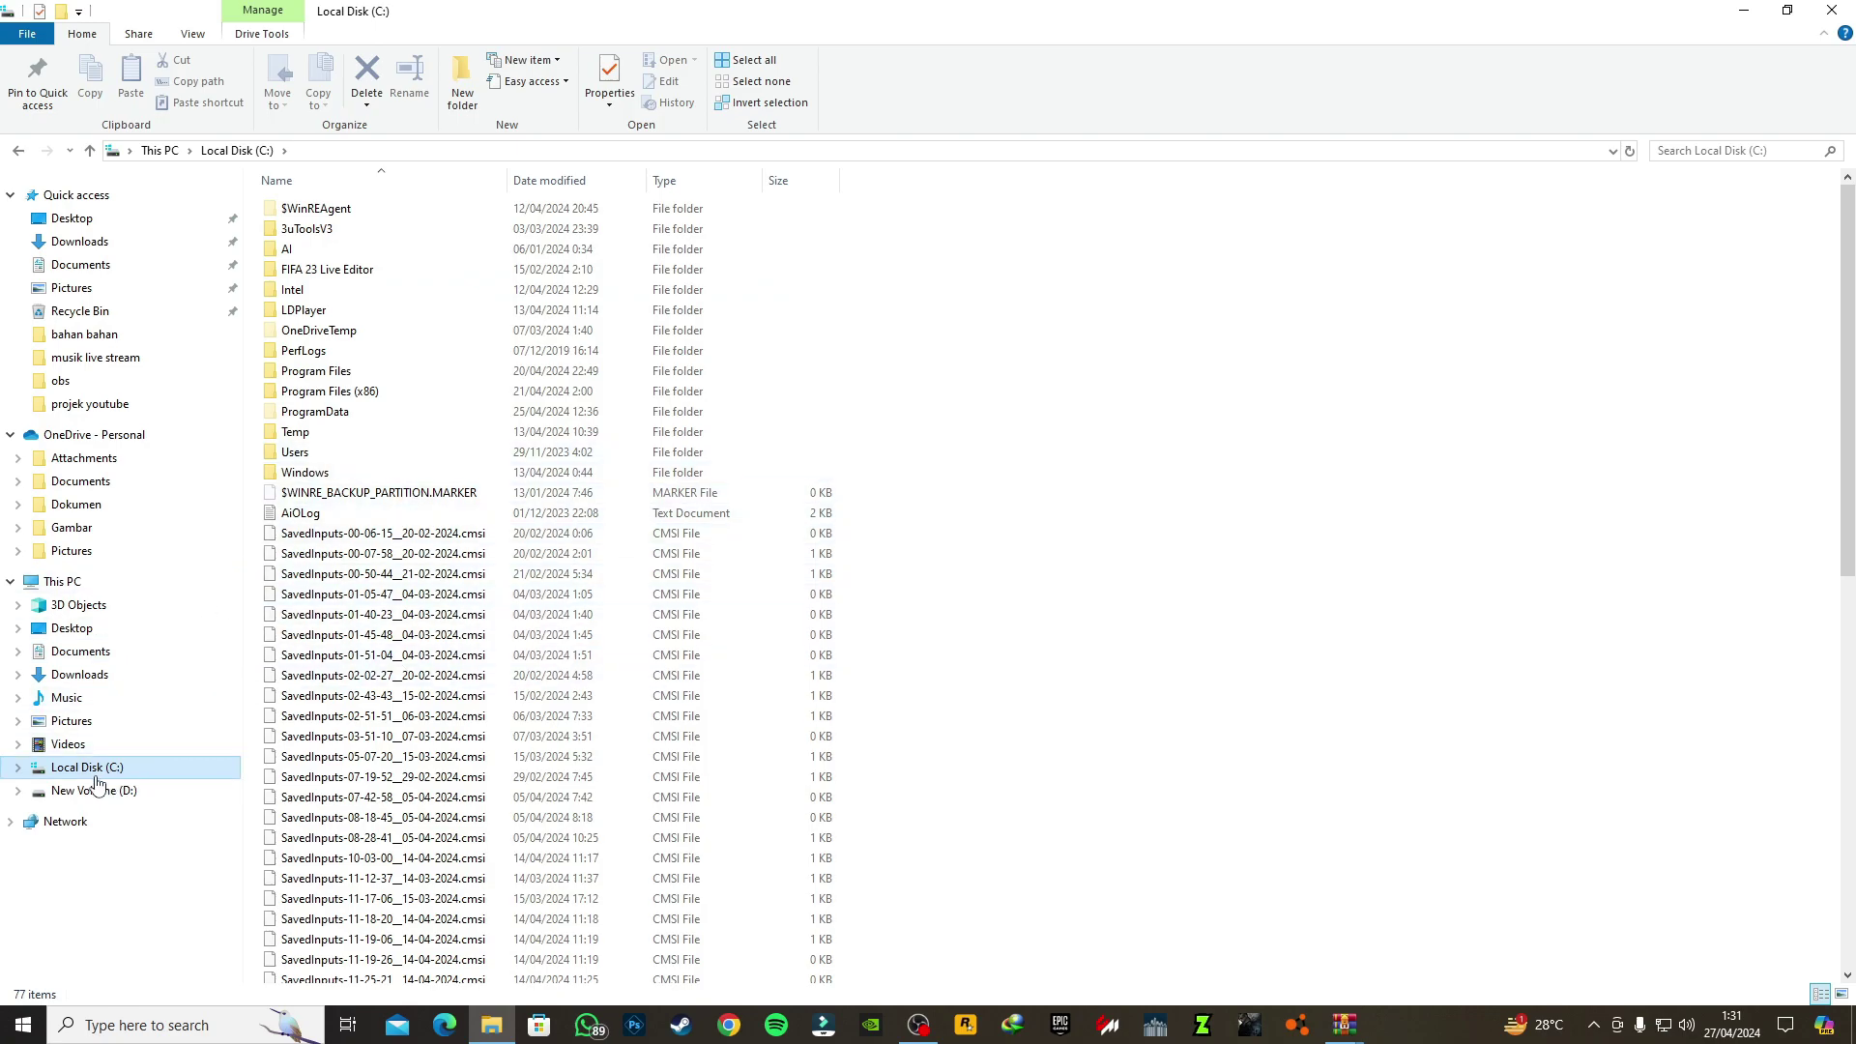
{"action": "left_click", "coordinate": [127, 791]}
{"action": "left_click", "coordinate": [130, 767]}
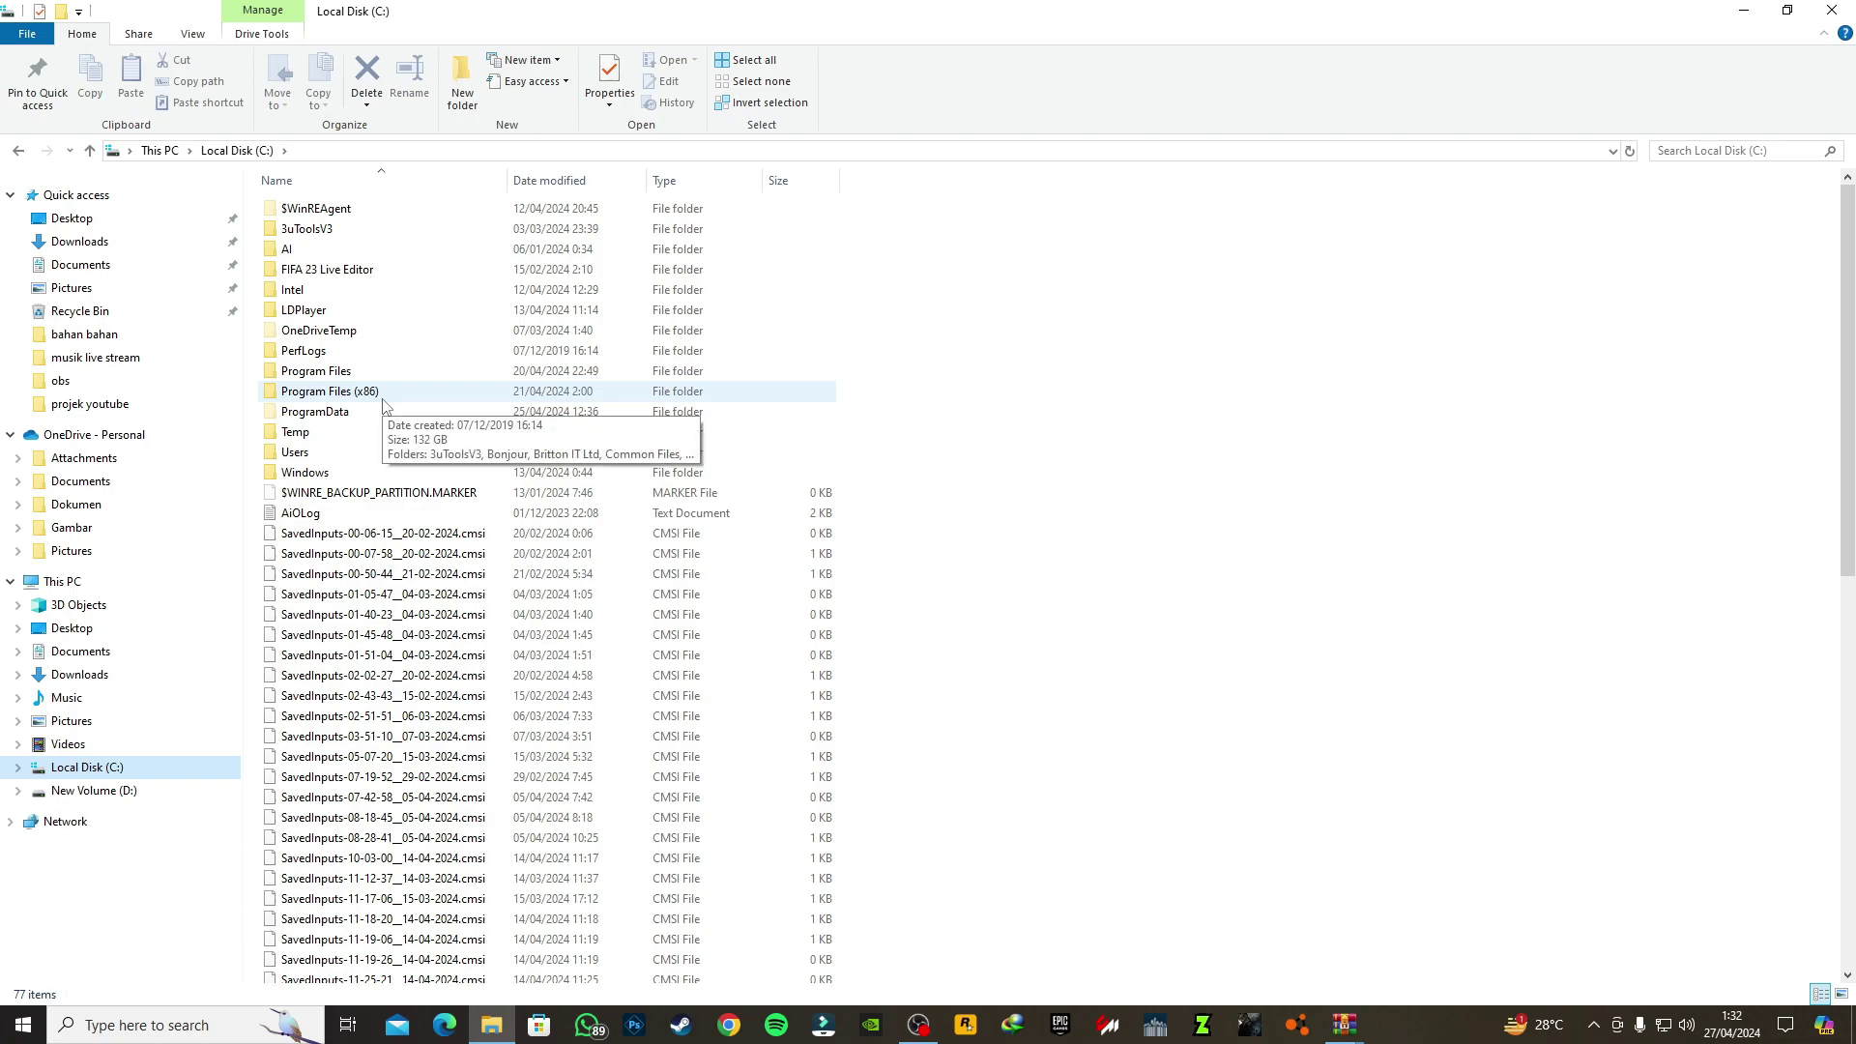
{"action": "double_click", "coordinate": [383, 397]}
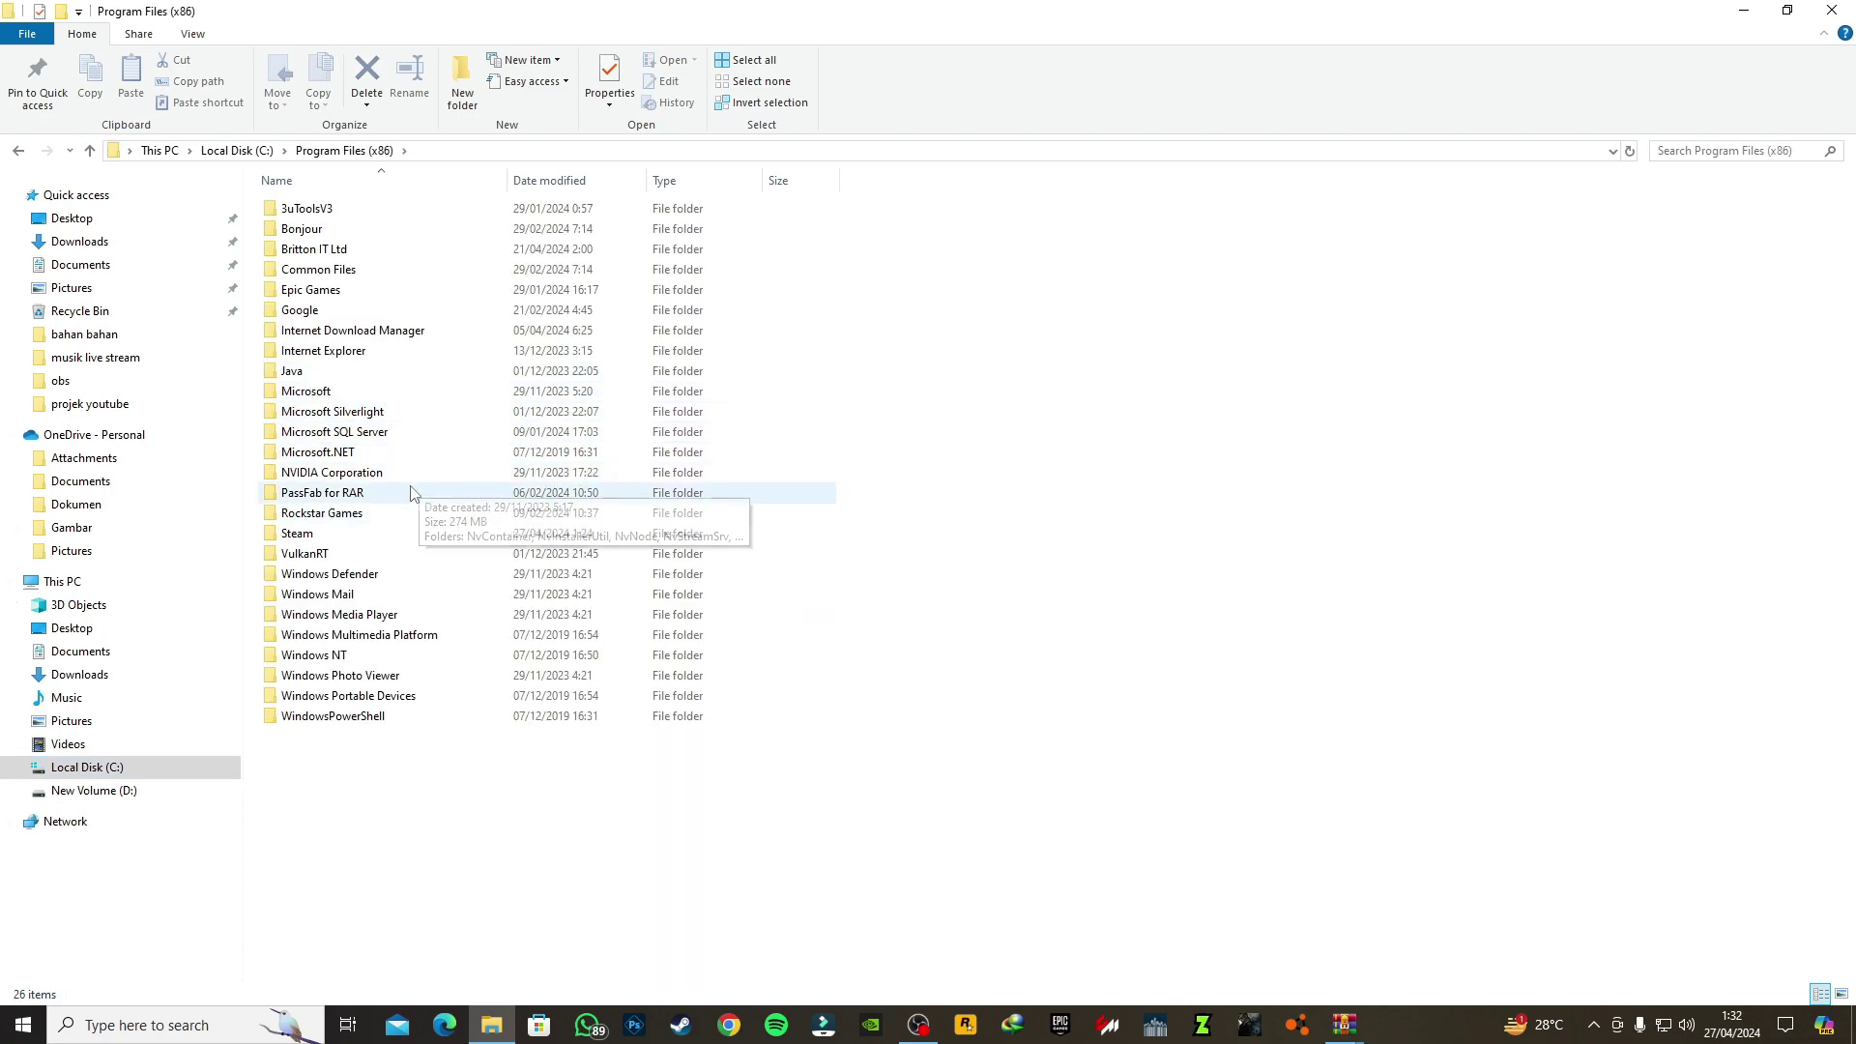
{"action": "double_click", "coordinate": [348, 538]}
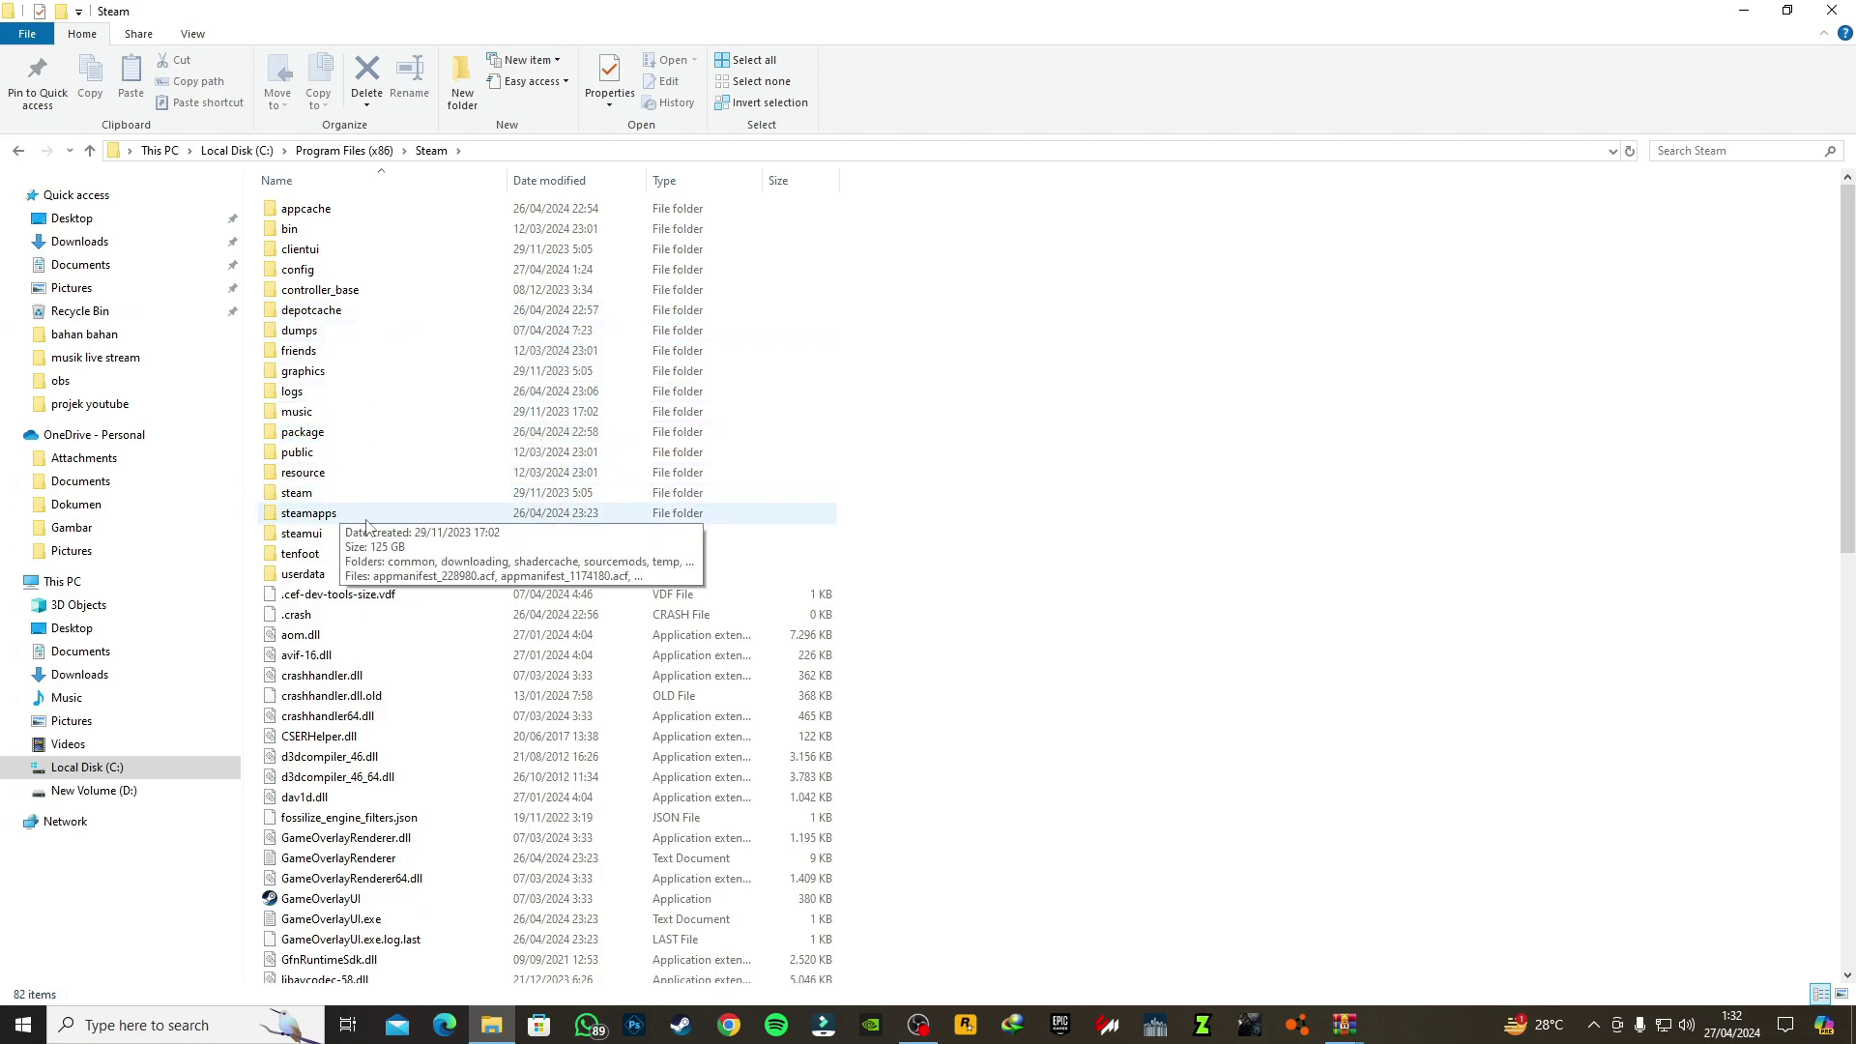
{"action": "double_click", "coordinate": [331, 517]}
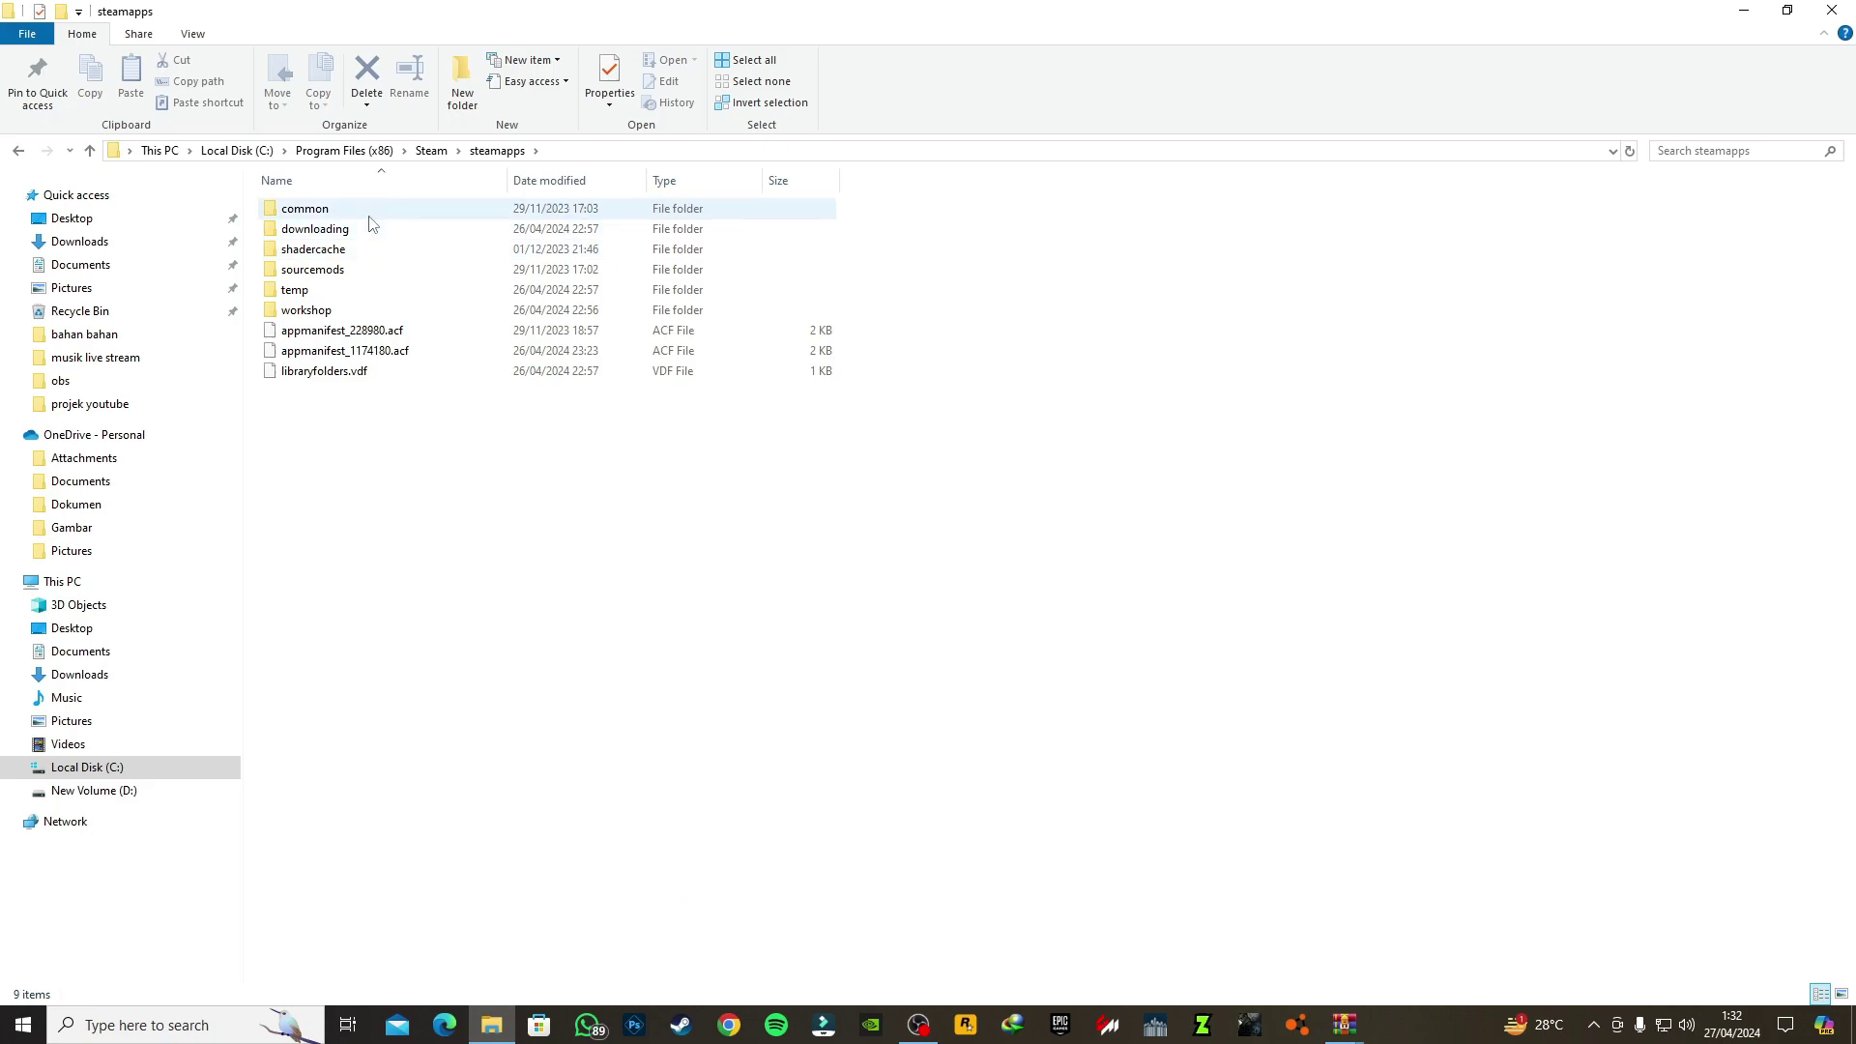
{"action": "left_click", "coordinate": [432, 215]}
{"action": "double_click", "coordinate": [528, 213]}
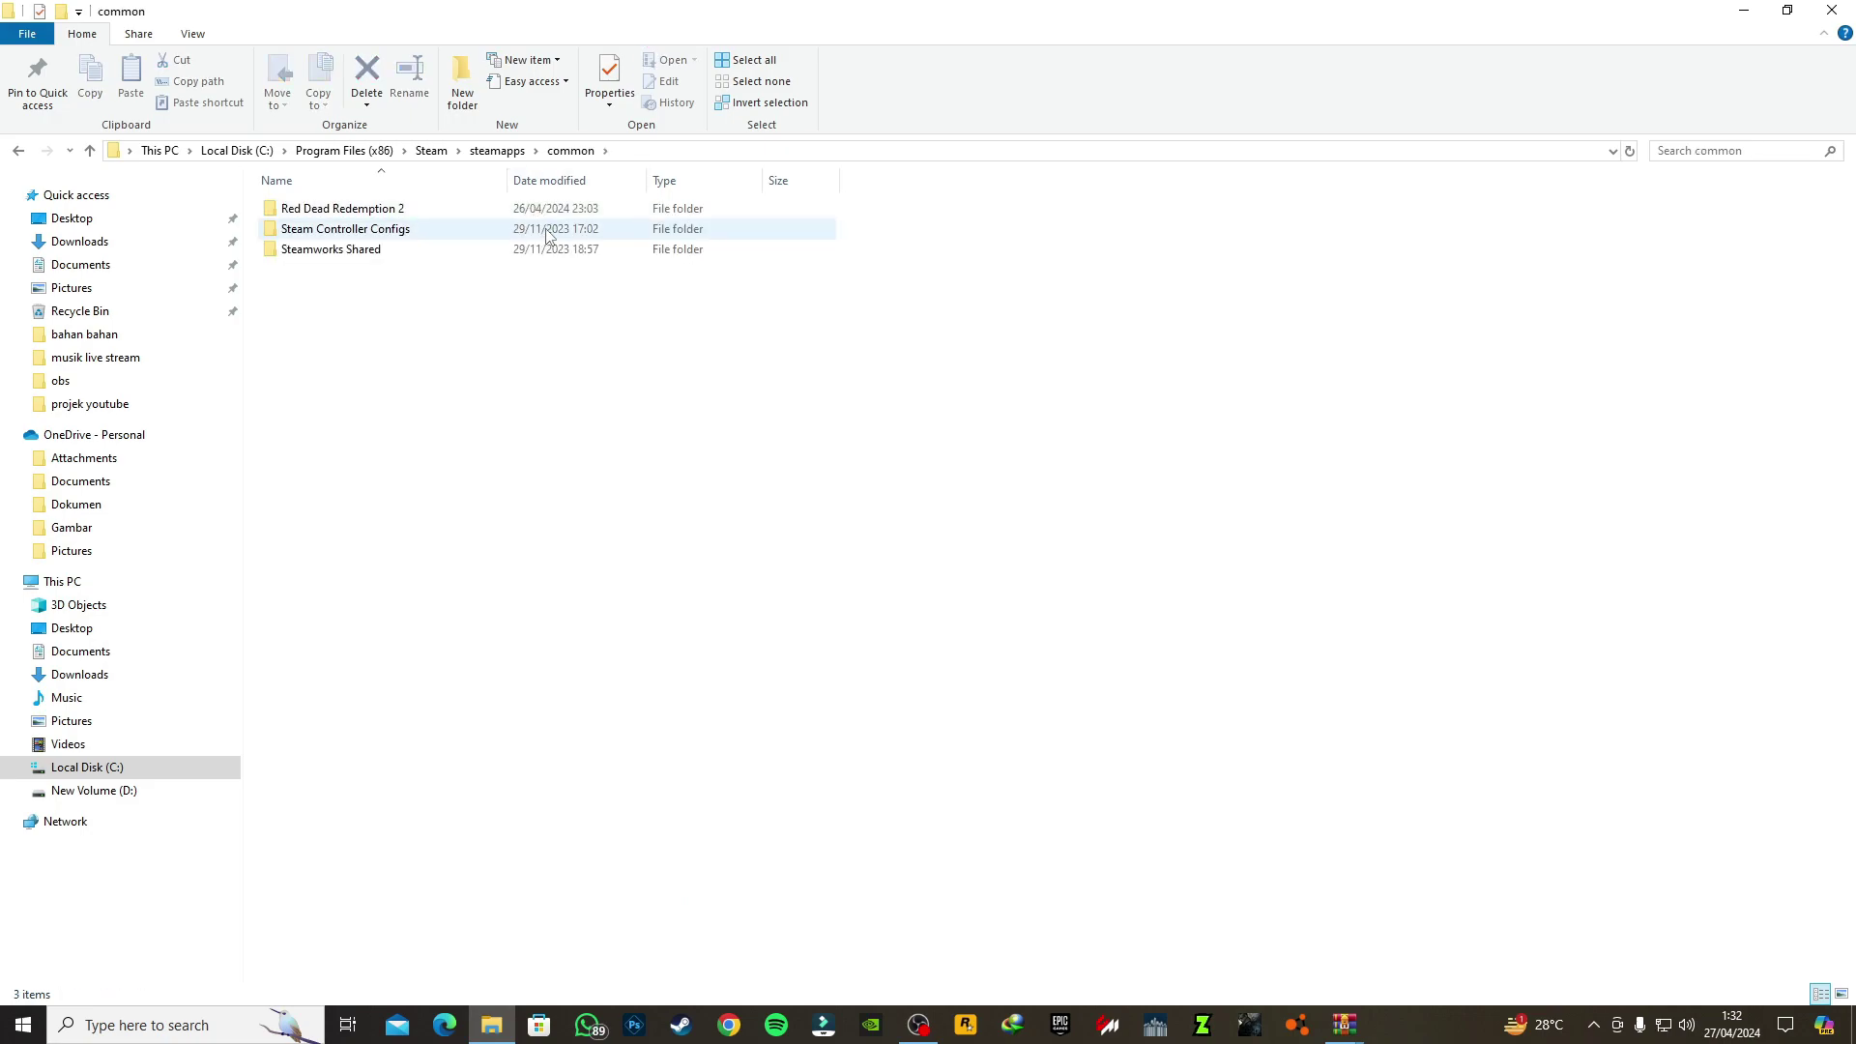
{"action": "double_click", "coordinate": [457, 214]}
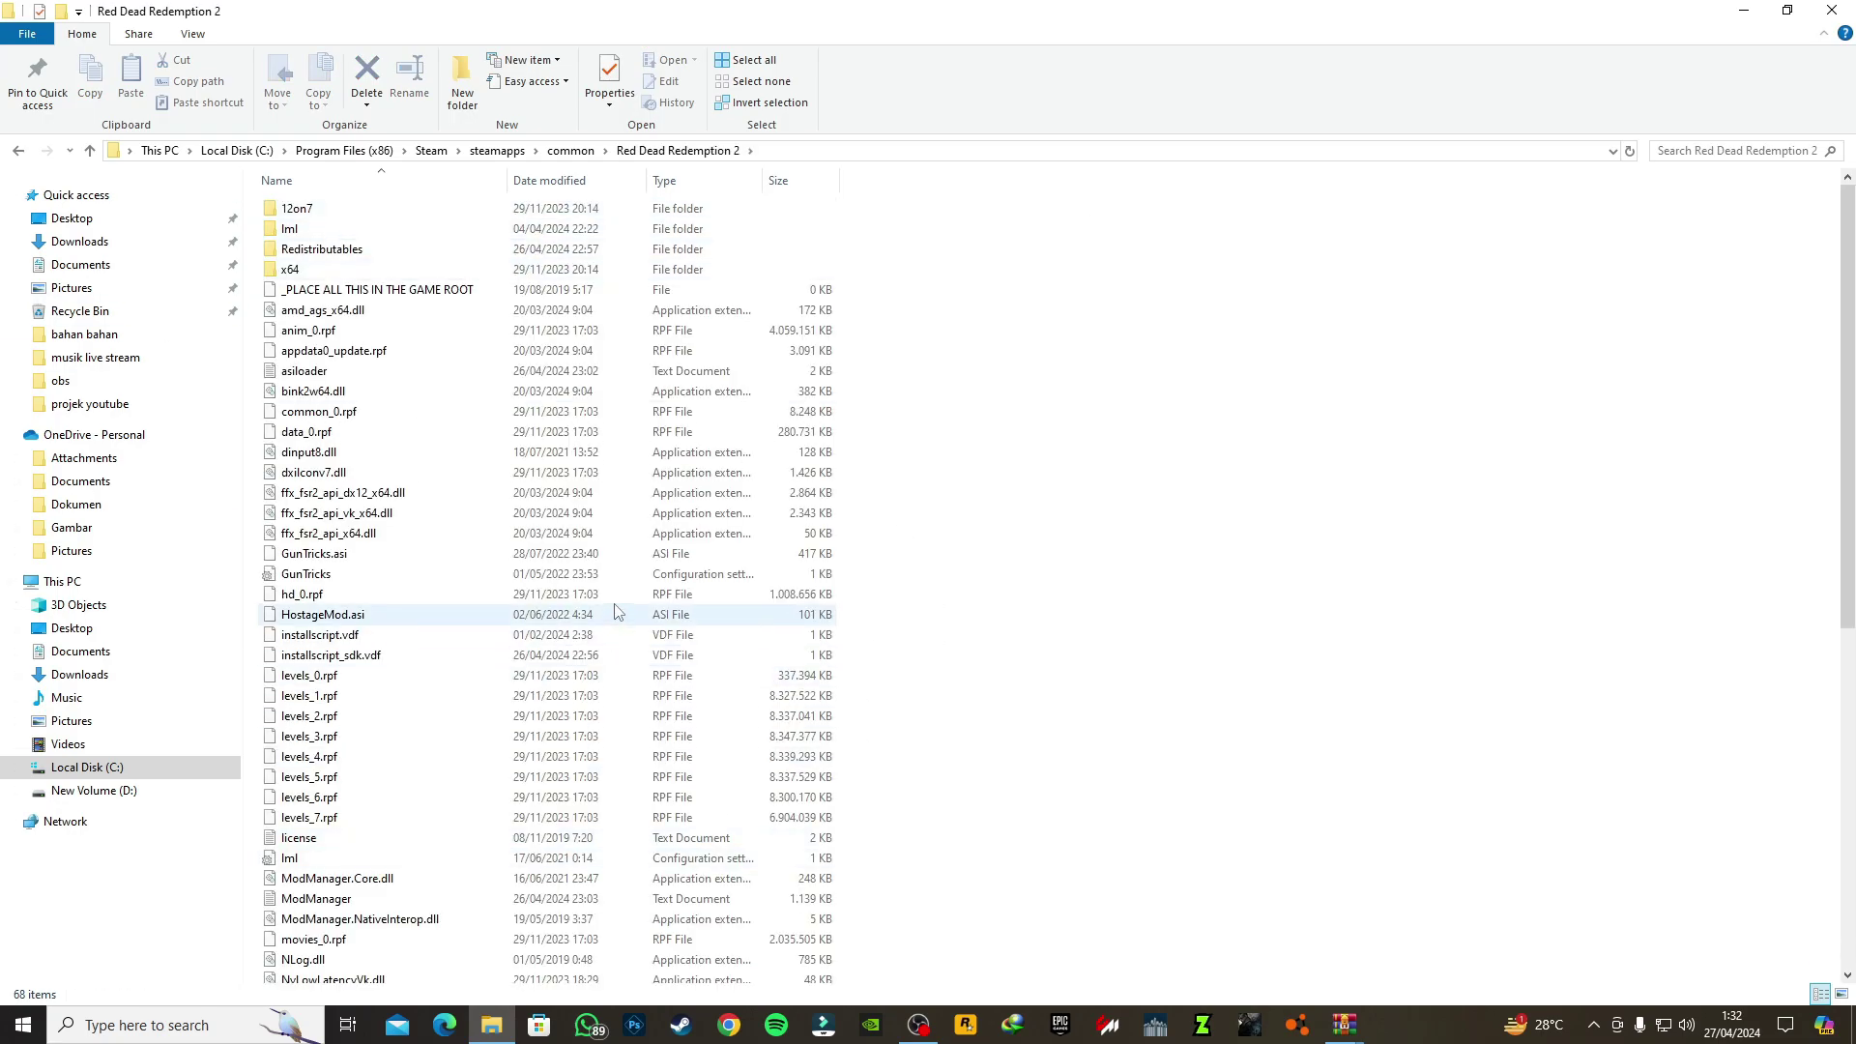
{"action": "scroll", "coordinate": [613, 615], "scroll_direction": "down", "scroll_amount": 10}
{"action": "scroll", "coordinate": [619, 609], "scroll_direction": "up", "scroll_amount": 10}
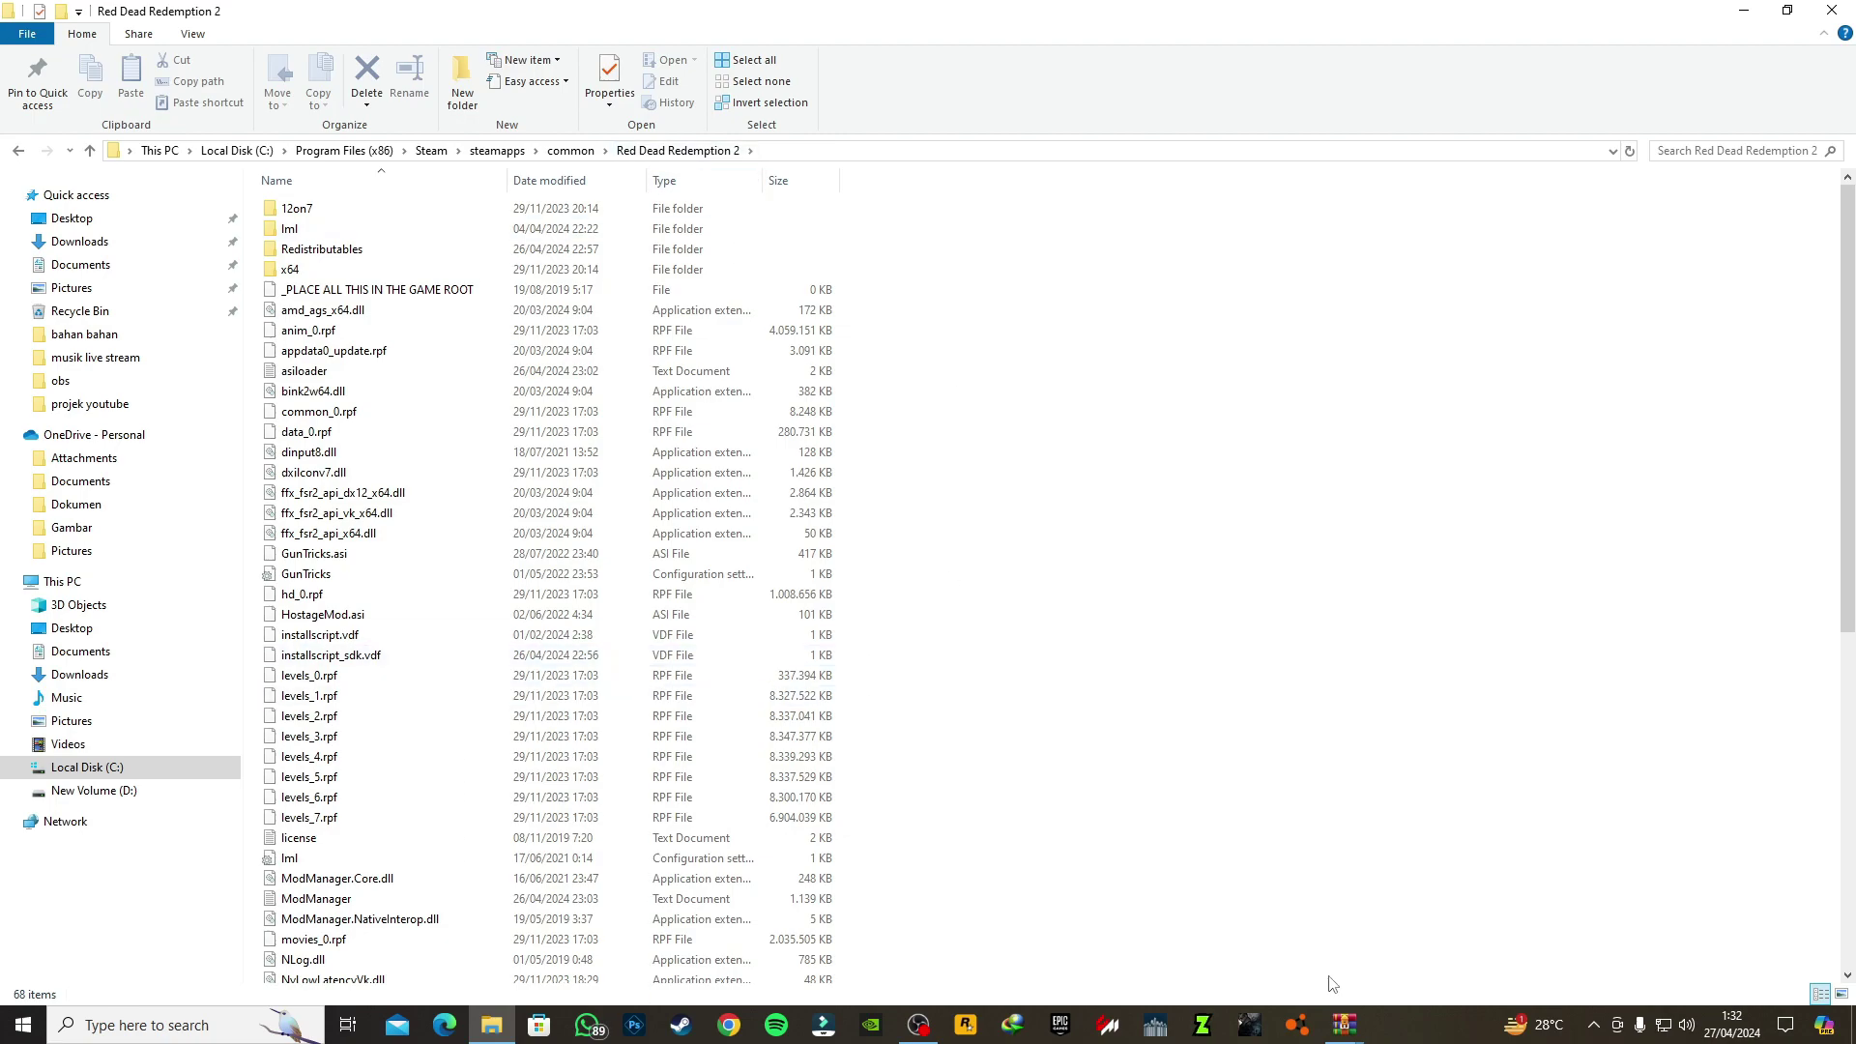
Step: Delete NativeTrainer.asi from the bin folder of the ScriptHookRDR2 archive, select the two remaining DLL files, and close the archive
{"action": "mouse_move", "coordinate": [1352, 1023]}
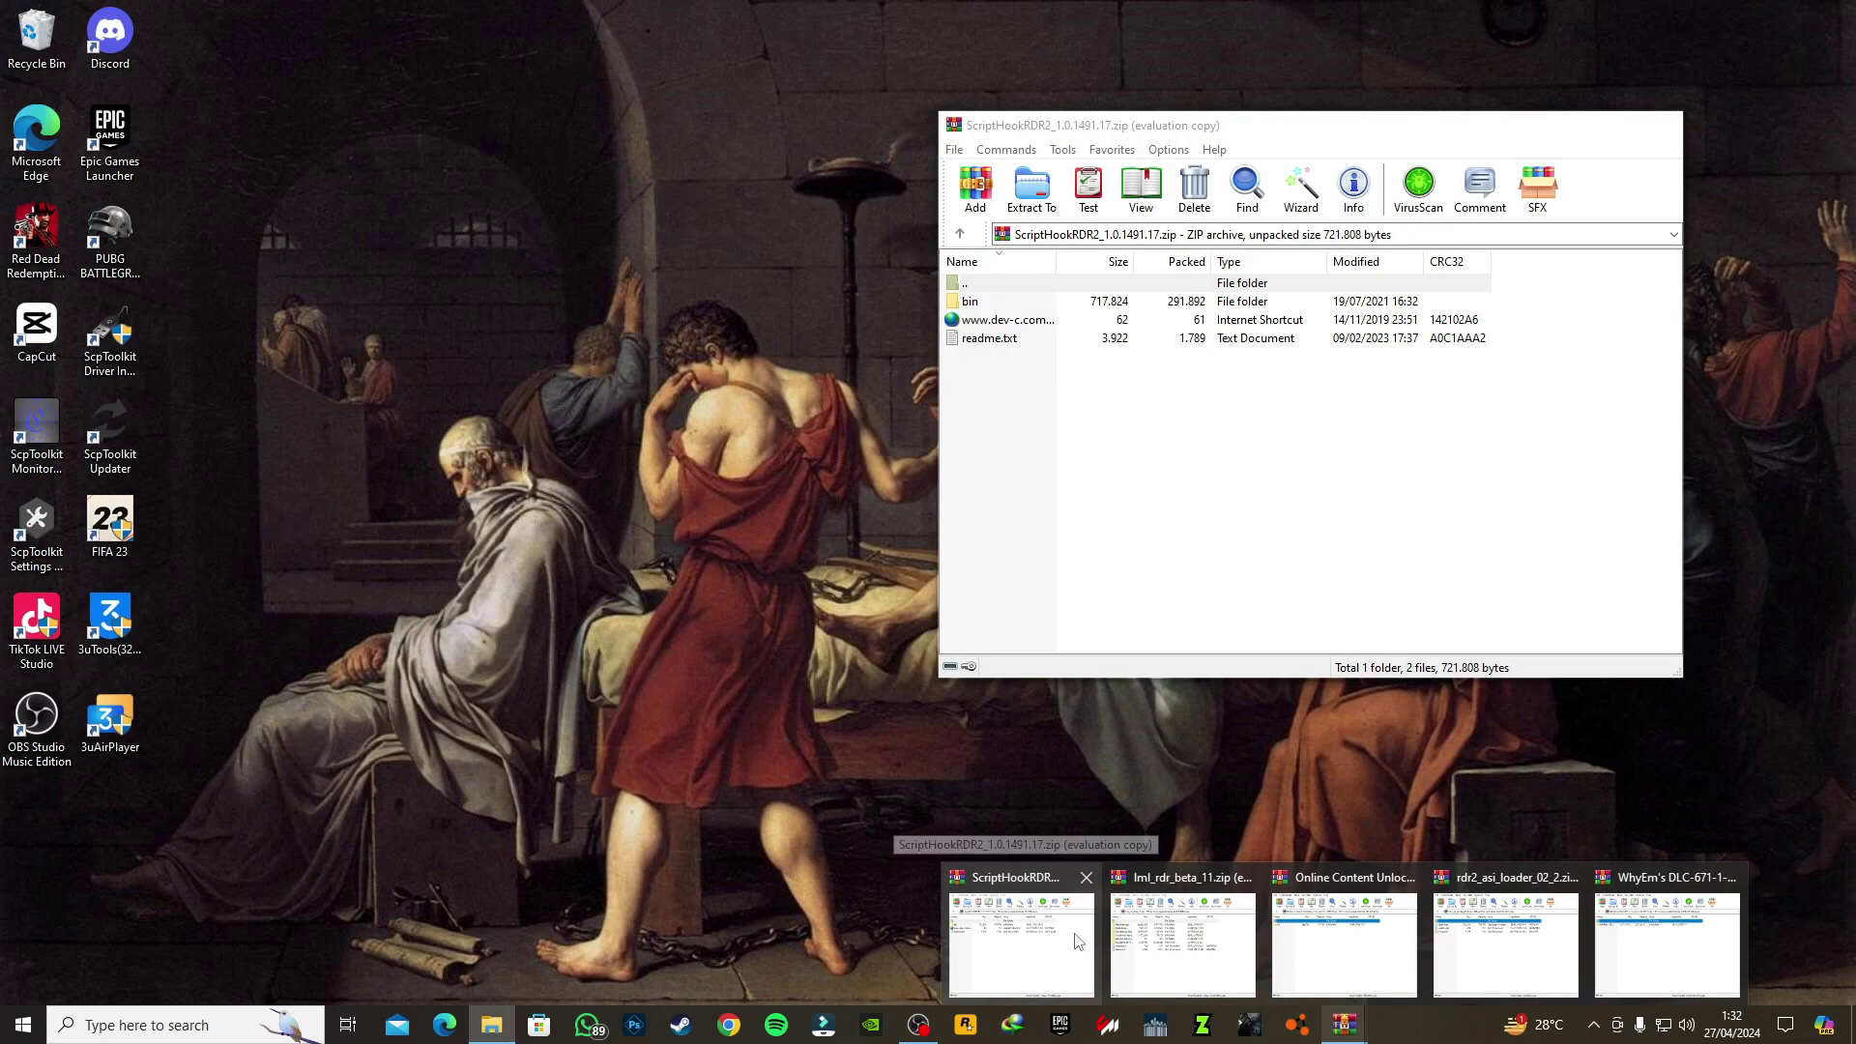
{"action": "left_click", "coordinate": [1078, 940]}
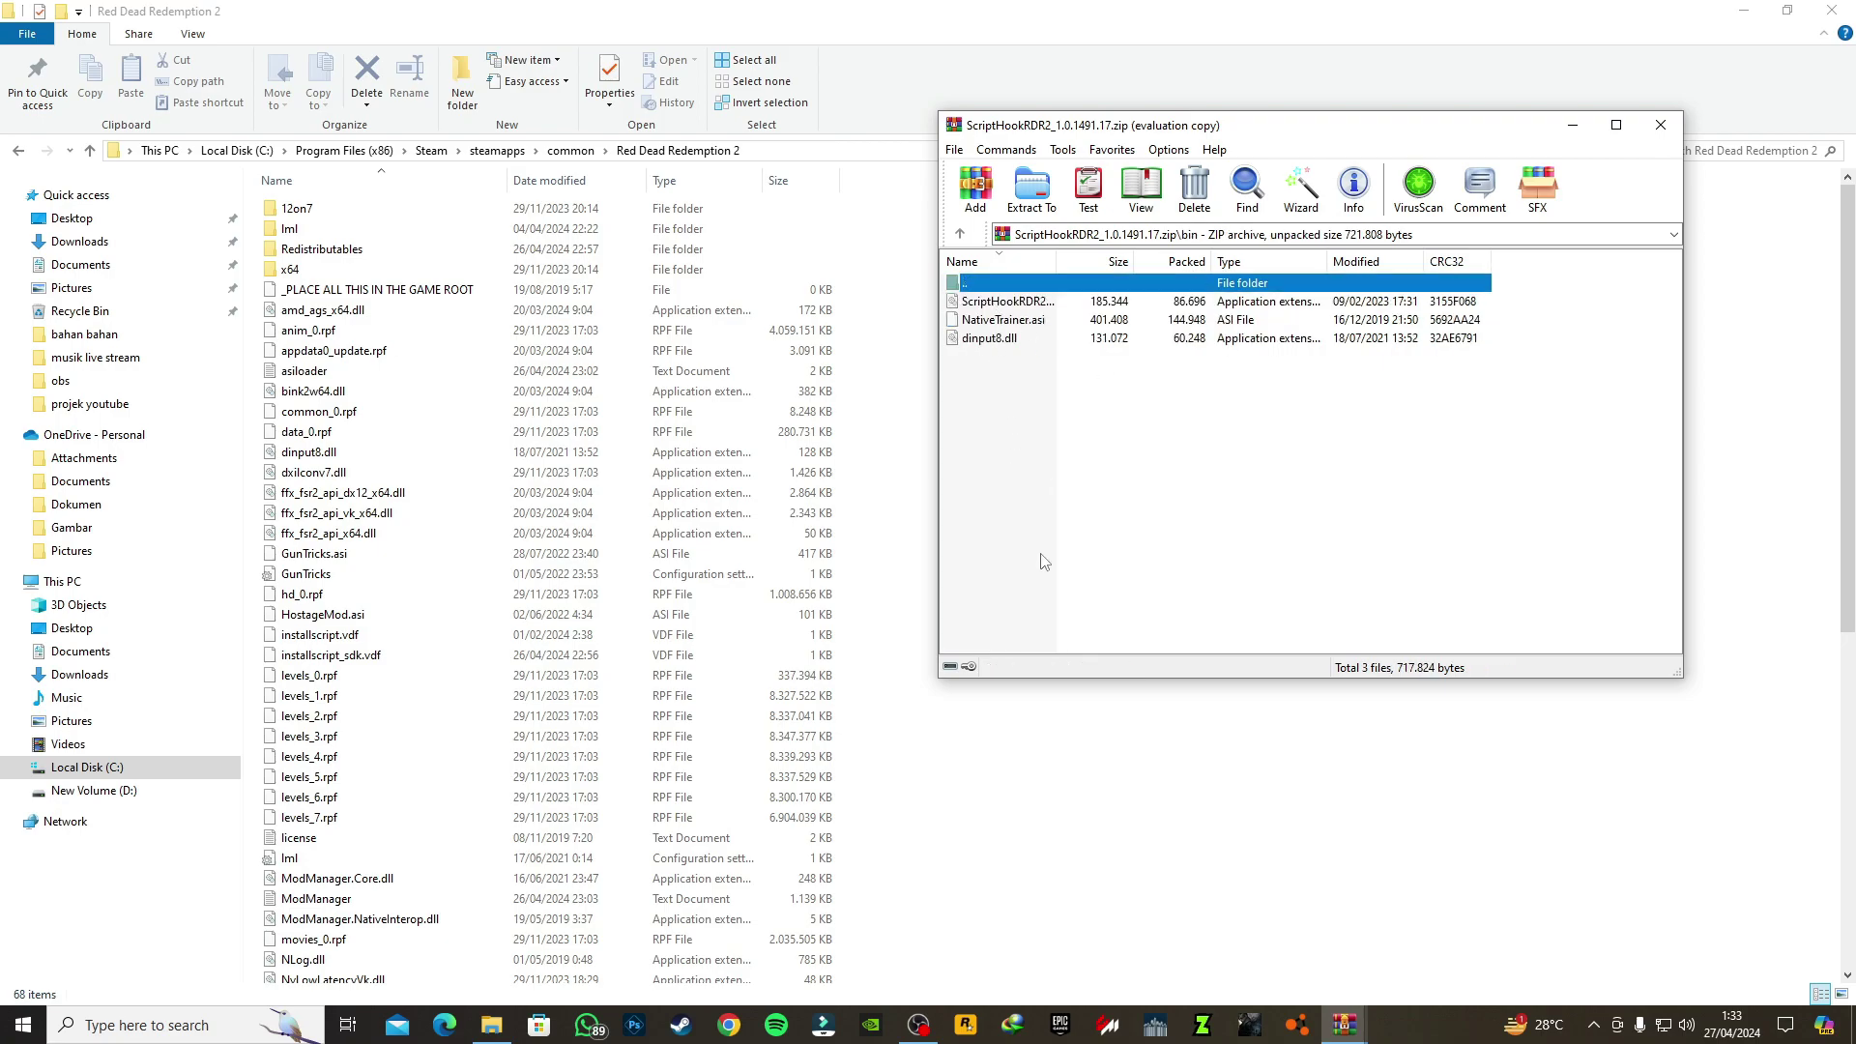
{"action": "left_click", "coordinate": [1042, 328]}
{"action": "right_click", "coordinate": [1078, 320]}
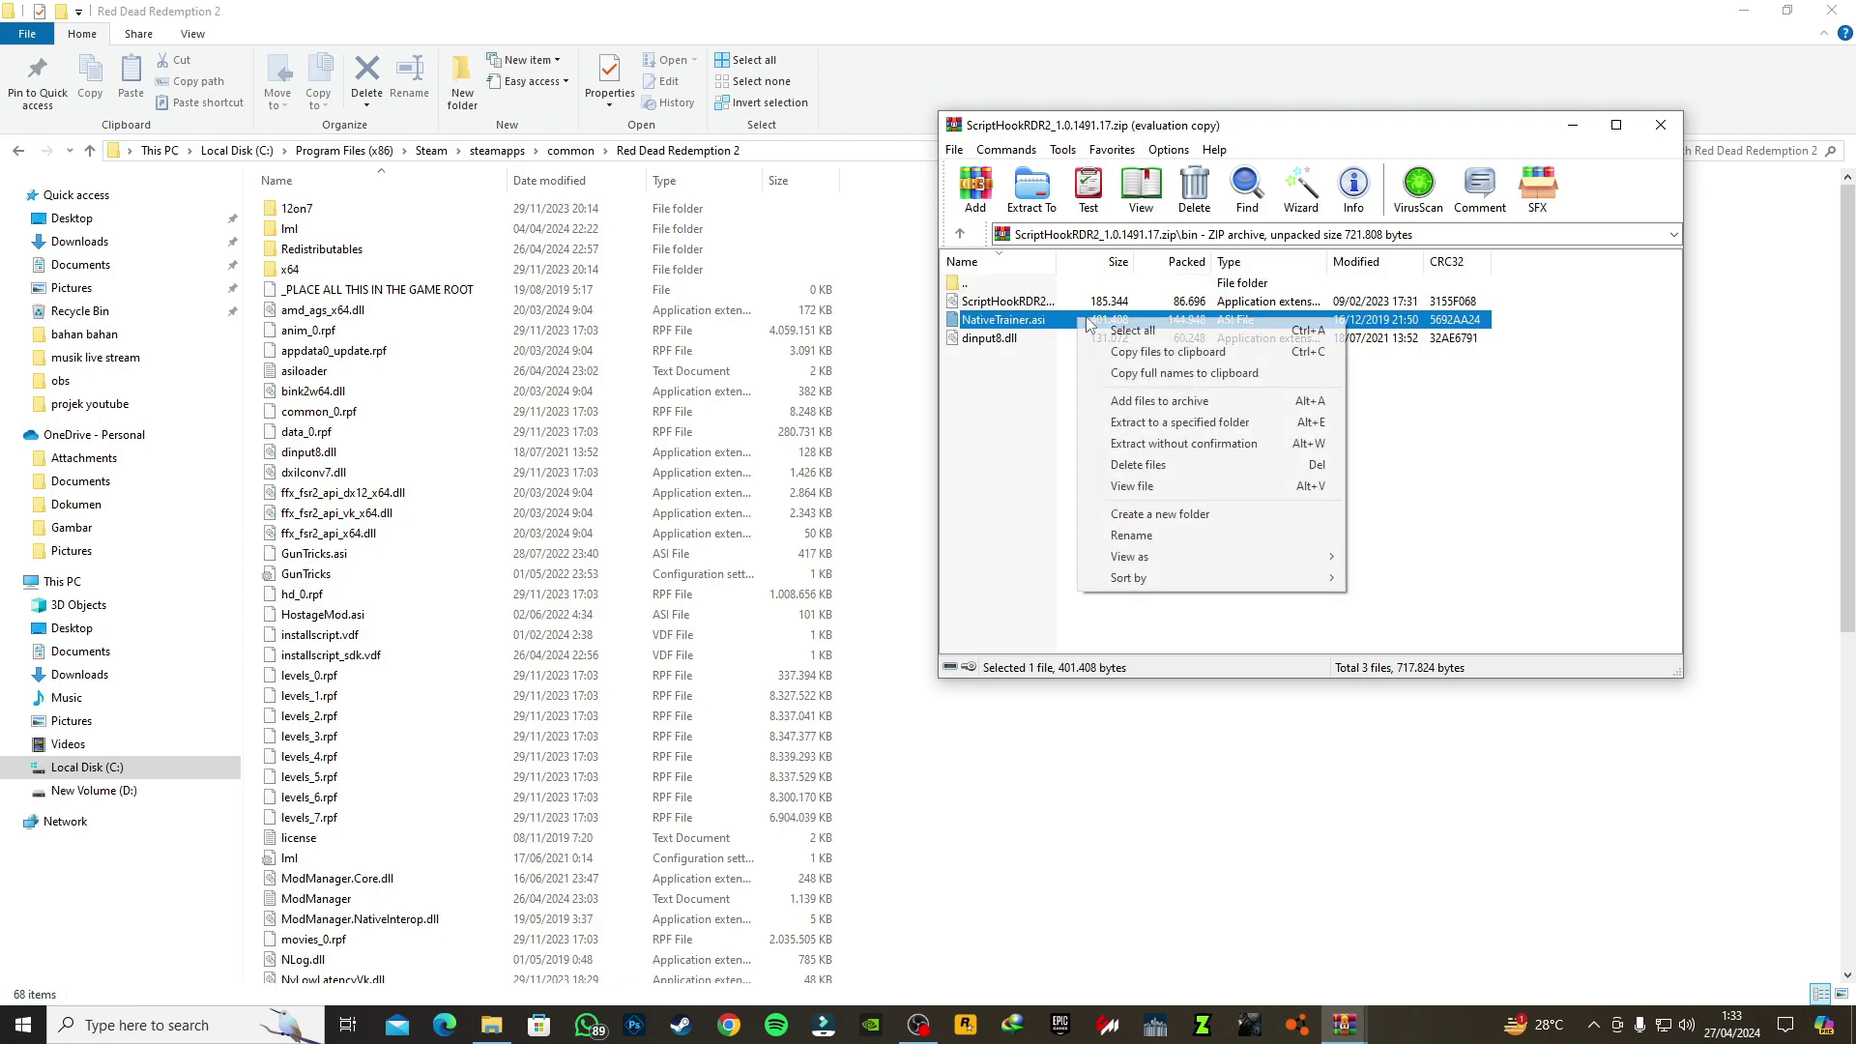
{"action": "left_click", "coordinate": [1187, 465]}
{"action": "left_click", "coordinate": [1015, 580]}
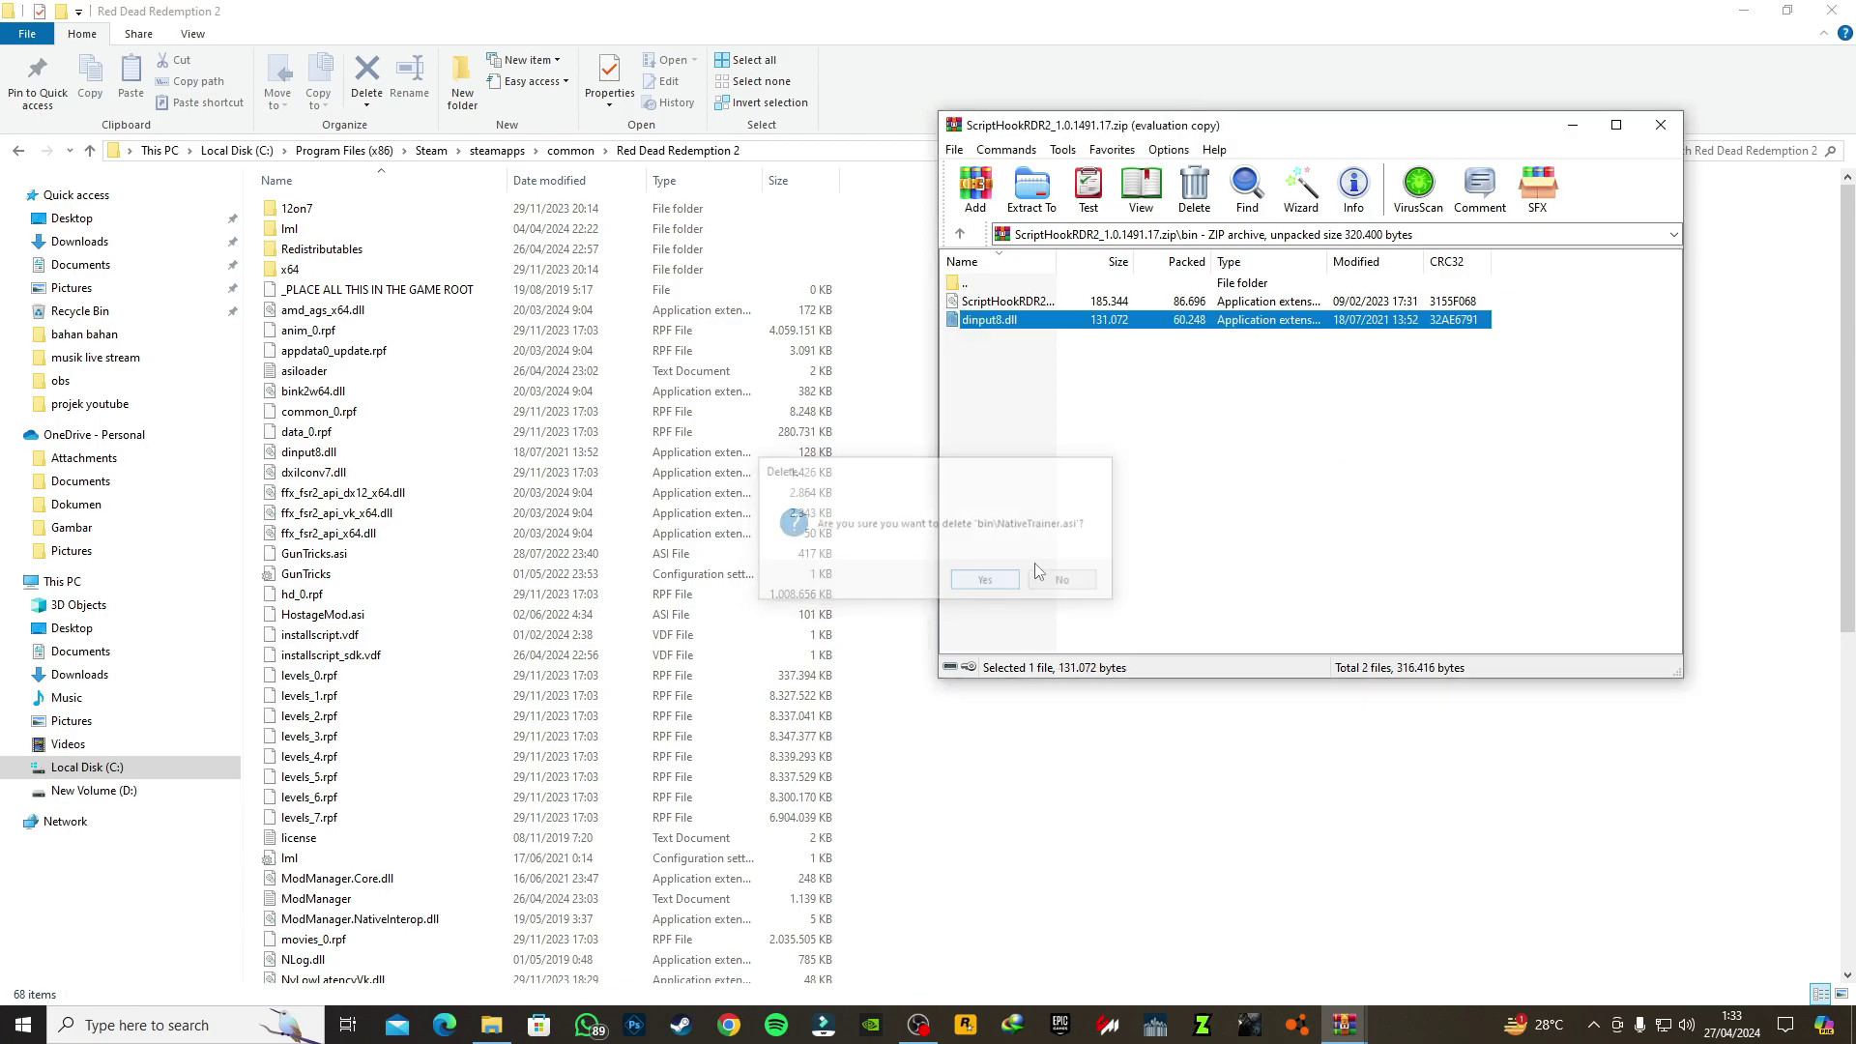
{"action": "left_click_drag", "start_coordinate": [1054, 391], "coordinate": [1071, 312]}
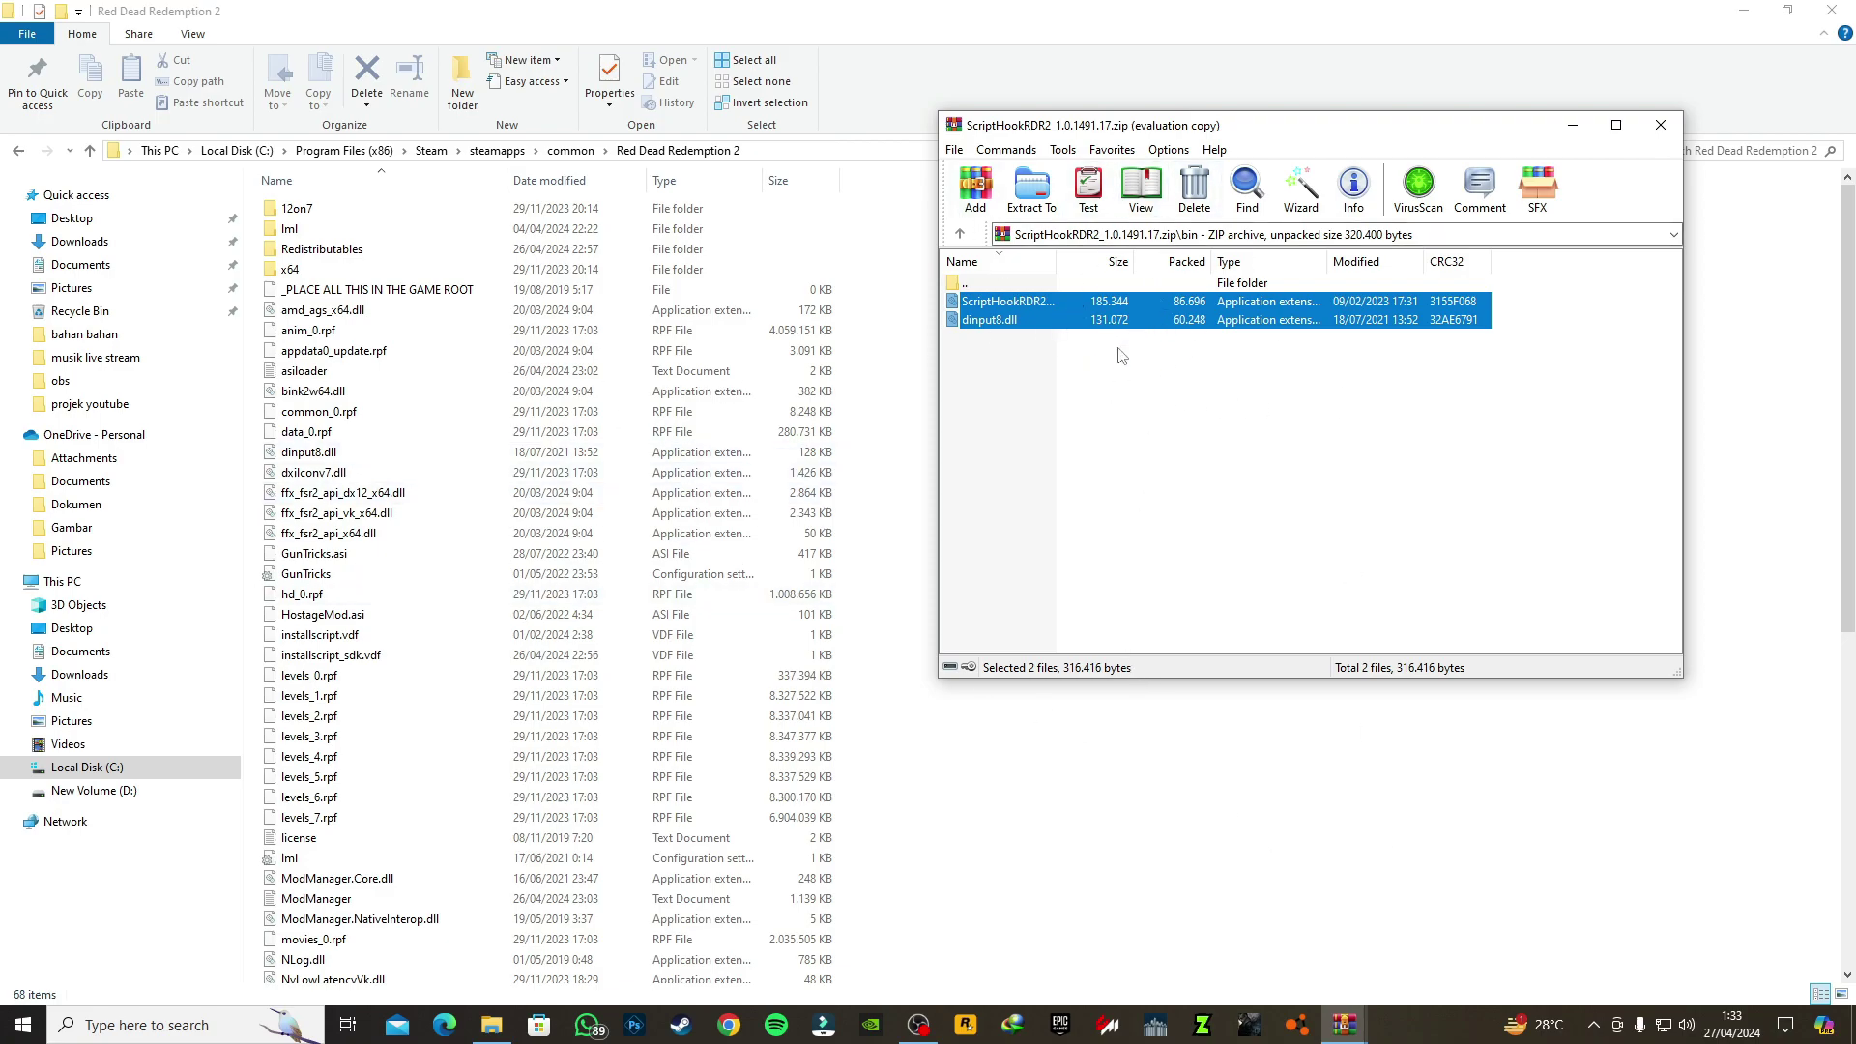
{"action": "left_click", "coordinate": [1679, 131]}
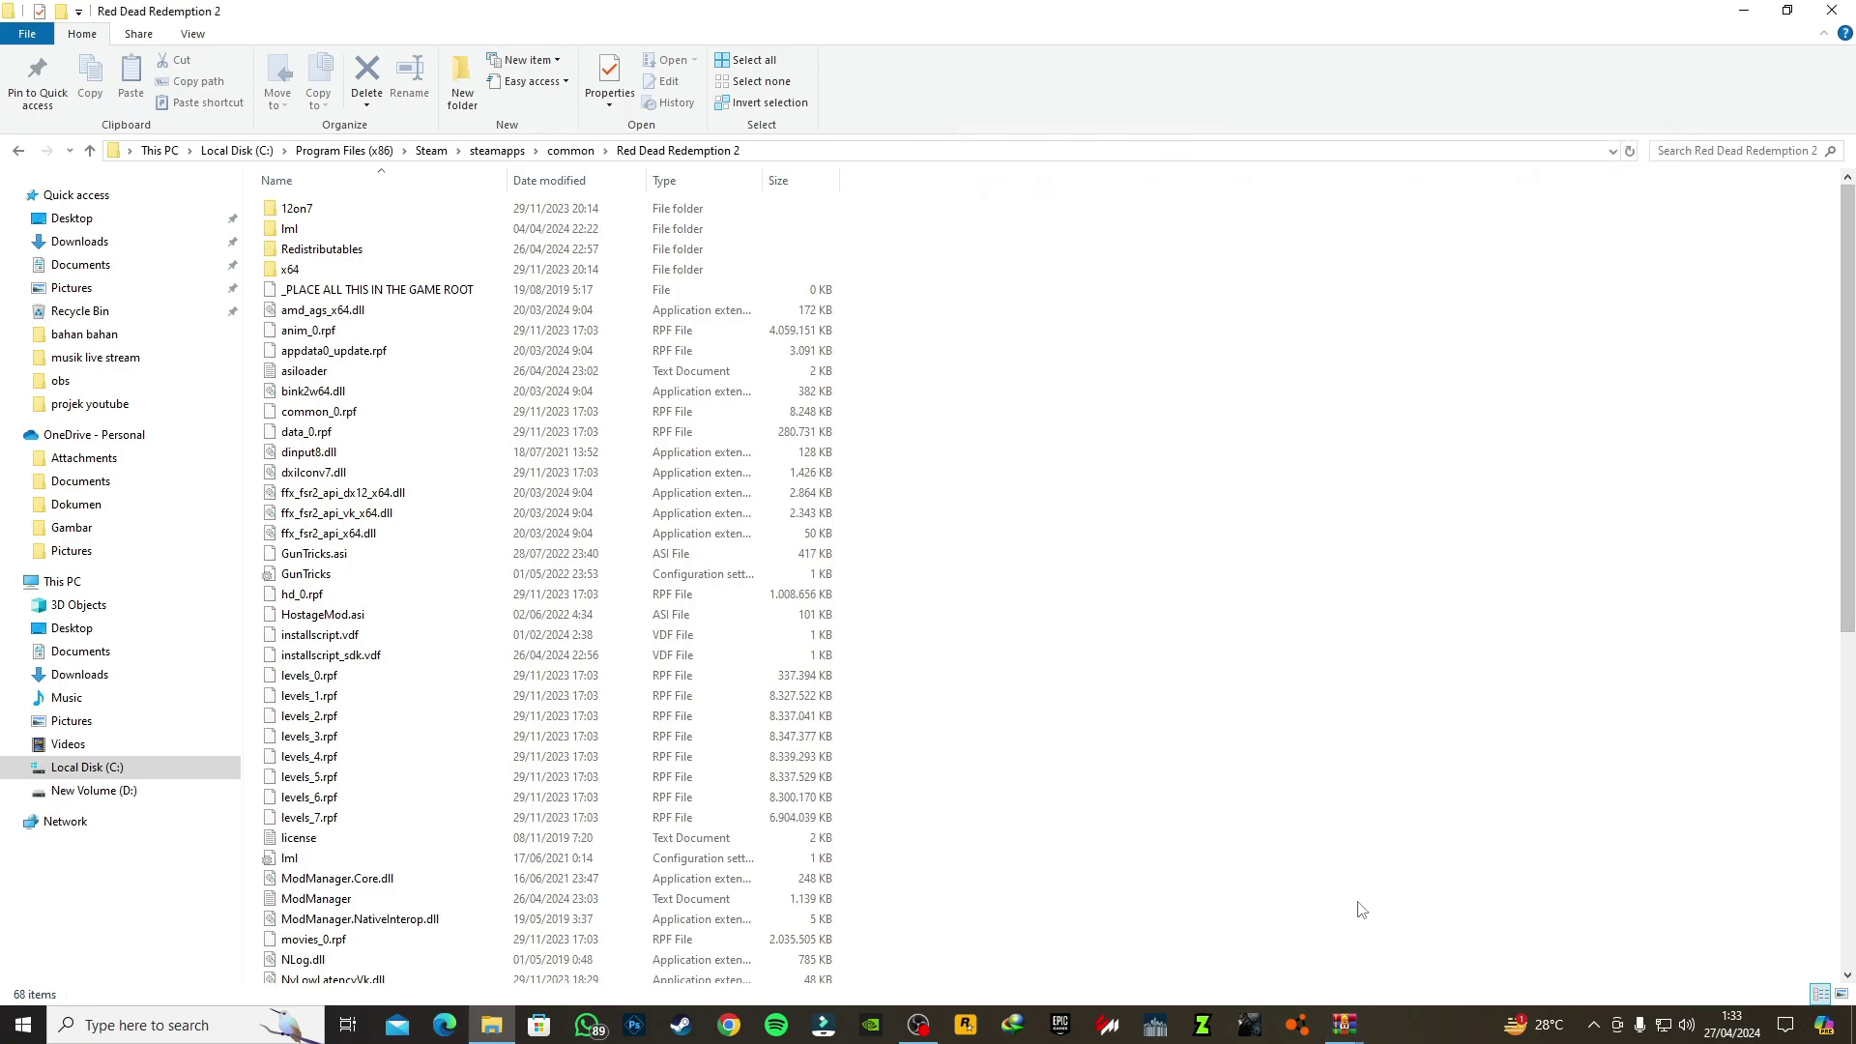
Step: Select version.dll, readme.txt and license.txt in the rdr2_asi_loader_02_2 archive, look through the game folder beside it, and close the archive
{"action": "mouse_move", "coordinate": [1350, 1019]}
{"action": "mouse_move", "coordinate": [1272, 949]}
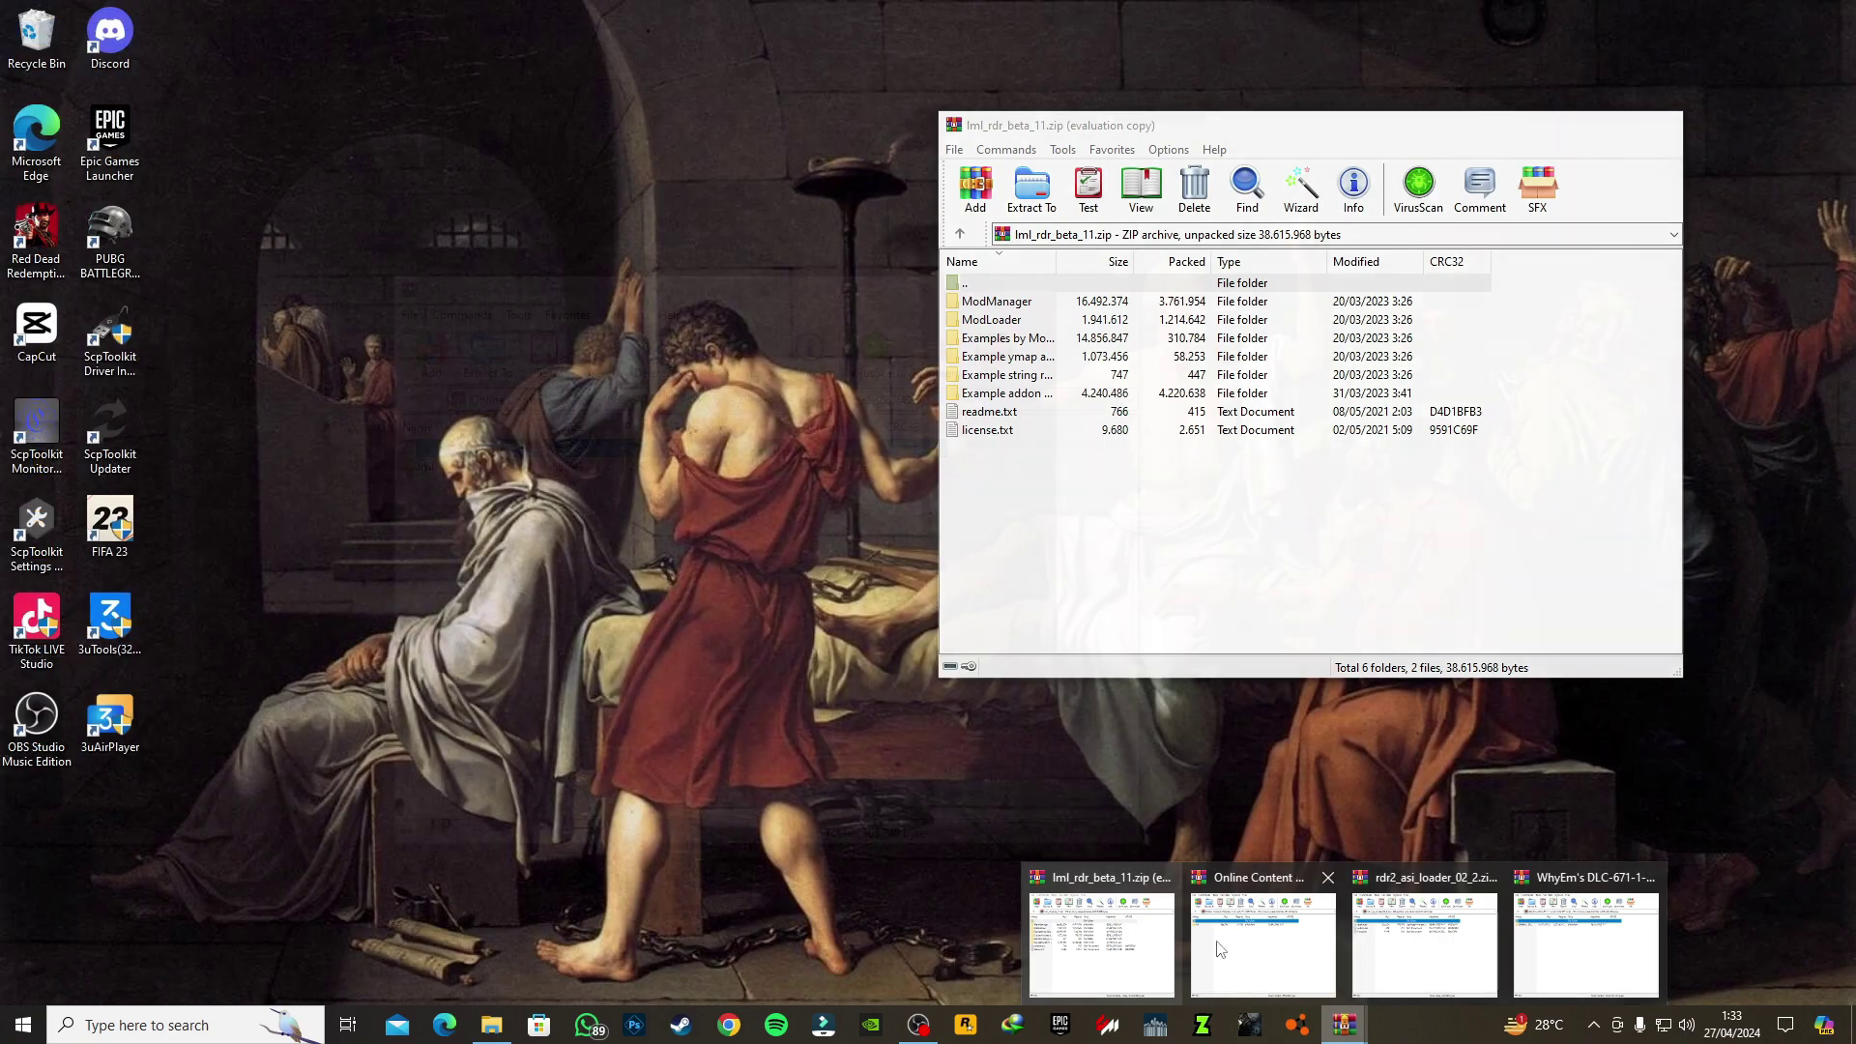
{"action": "left_click", "coordinate": [1457, 936]}
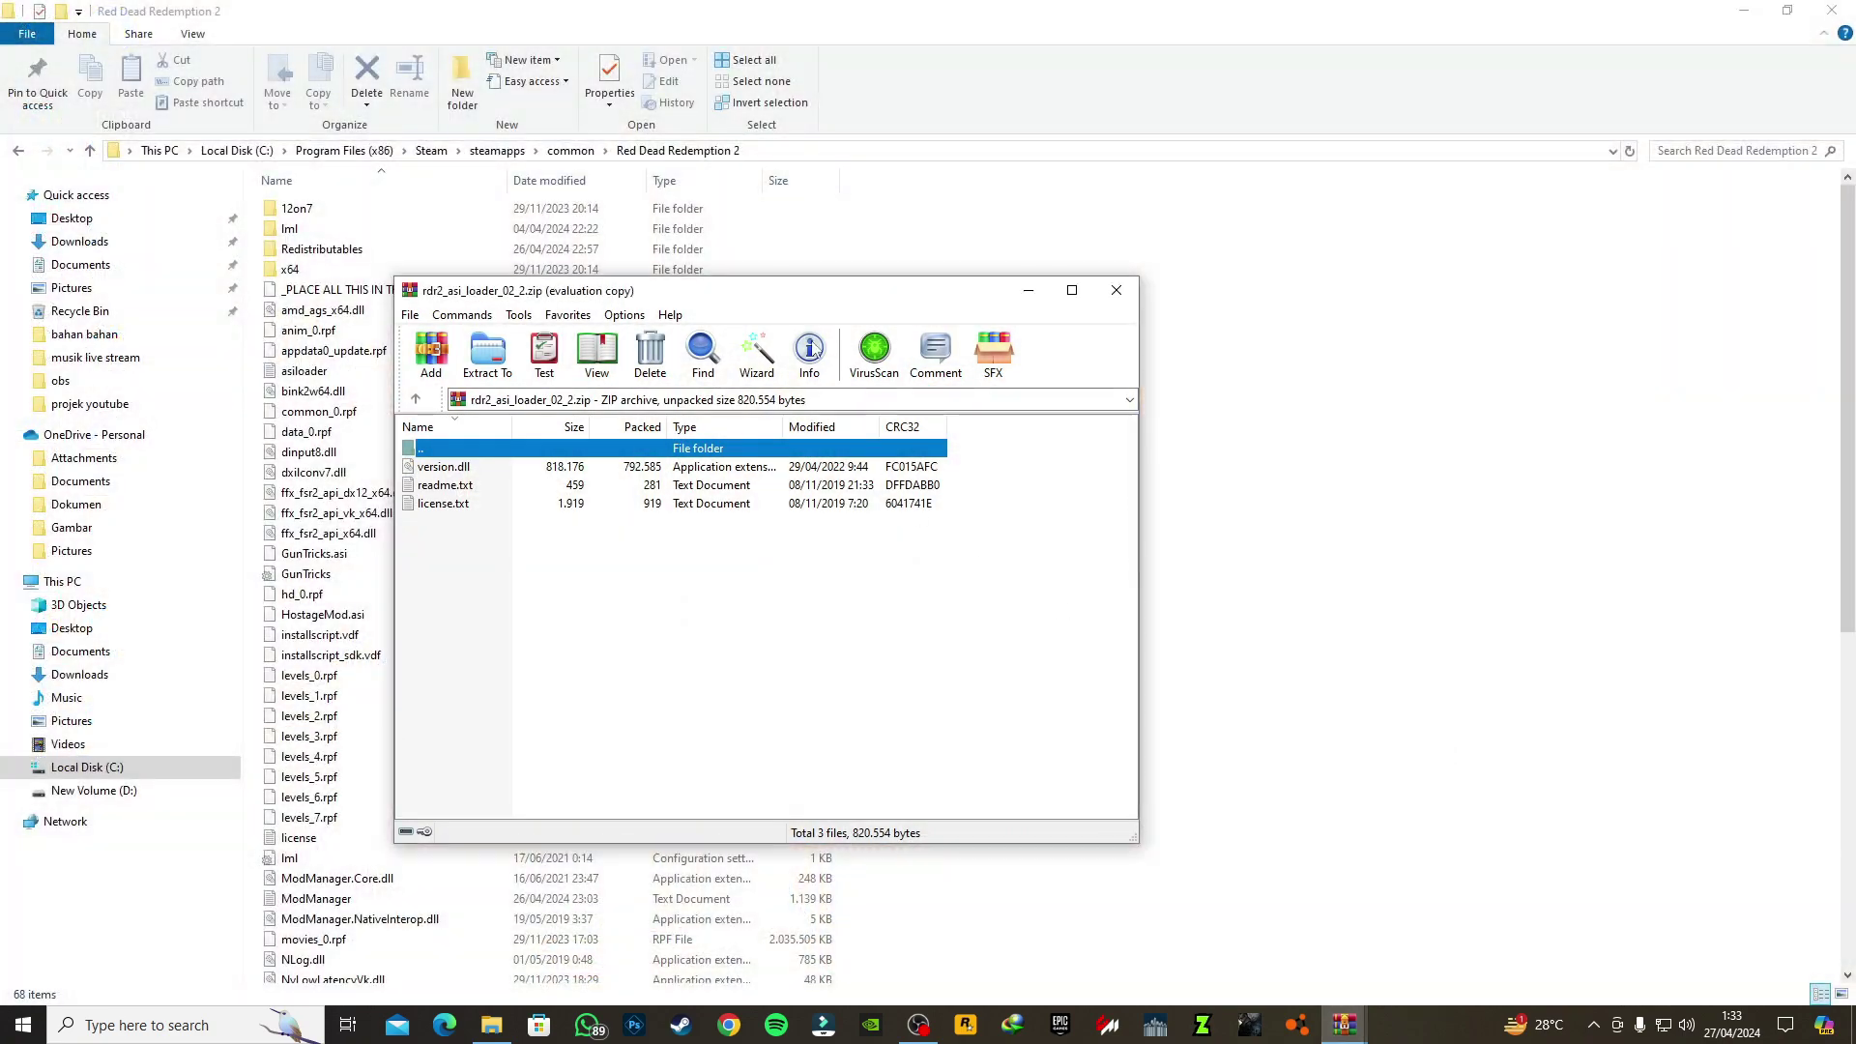
{"action": "left_click_drag", "start_coordinate": [821, 303], "coordinate": [1410, 193]}
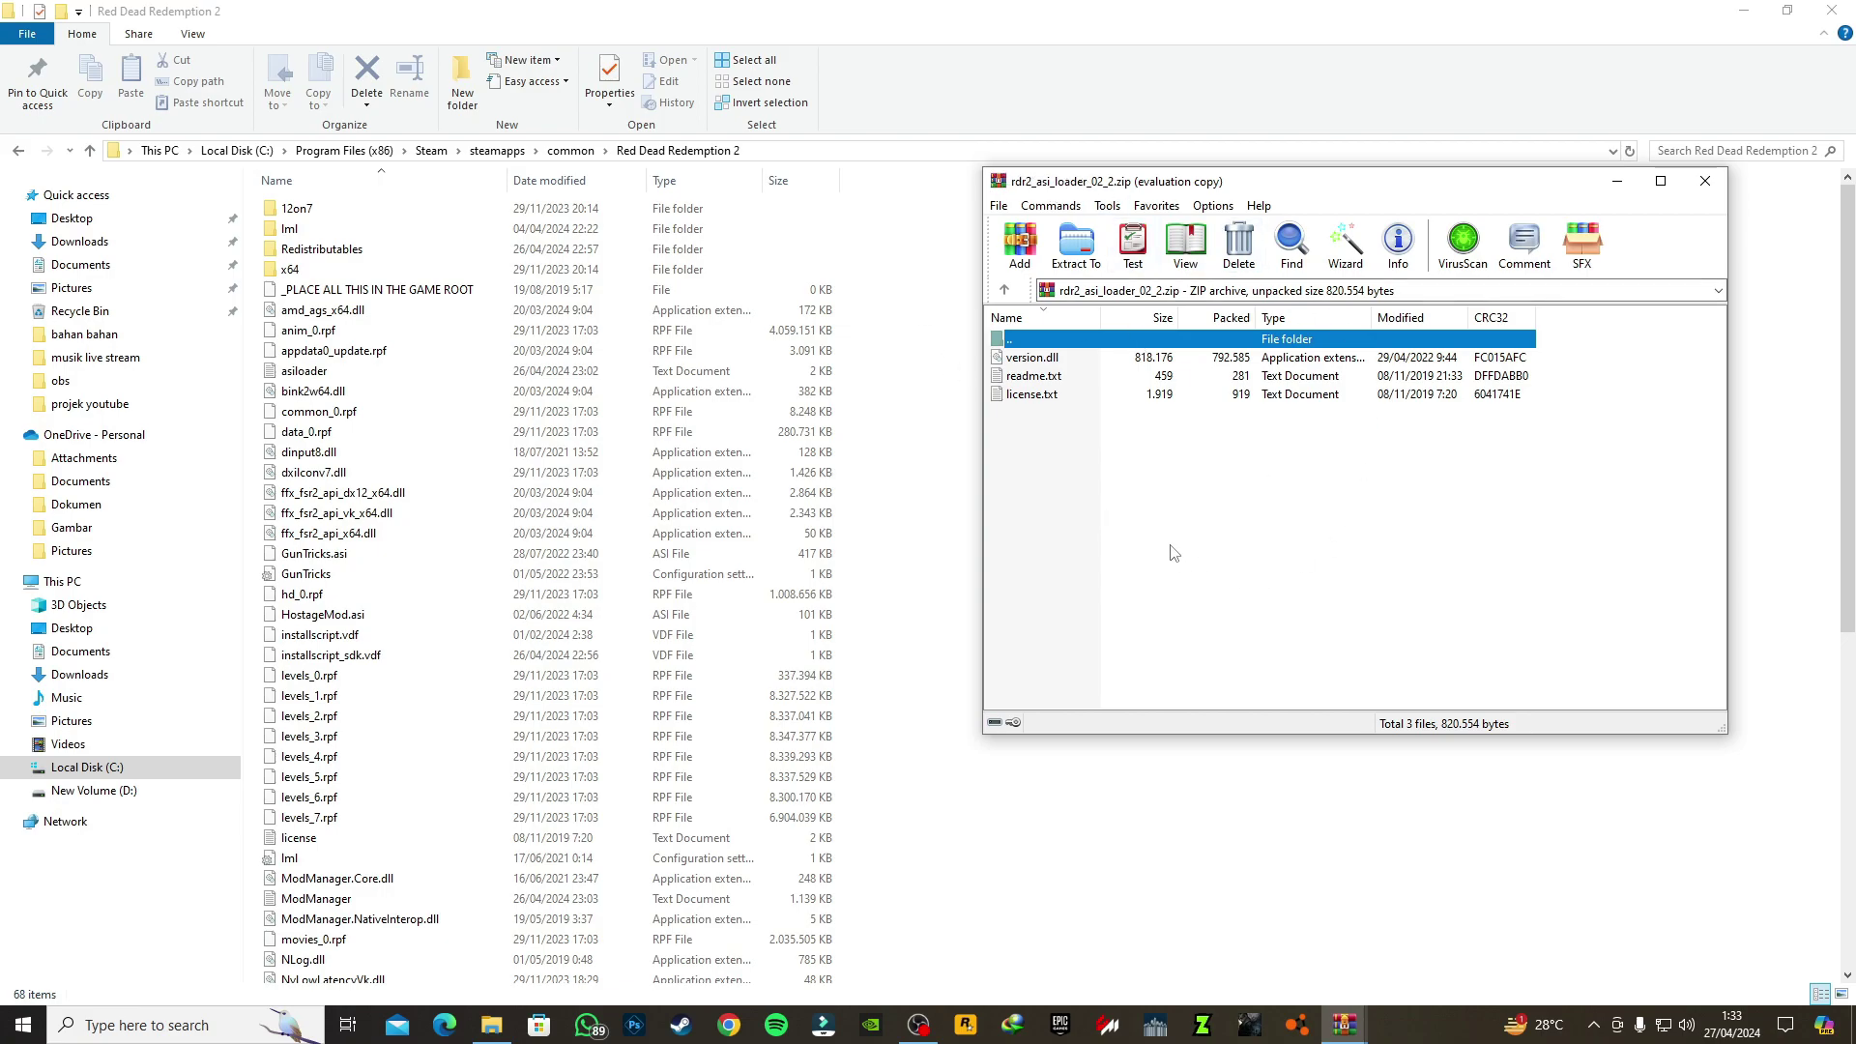
{"action": "left_click_drag", "start_coordinate": [1172, 560], "coordinate": [1073, 361]}
{"action": "left_click_drag", "start_coordinate": [1189, 372], "coordinate": [1089, 576]}
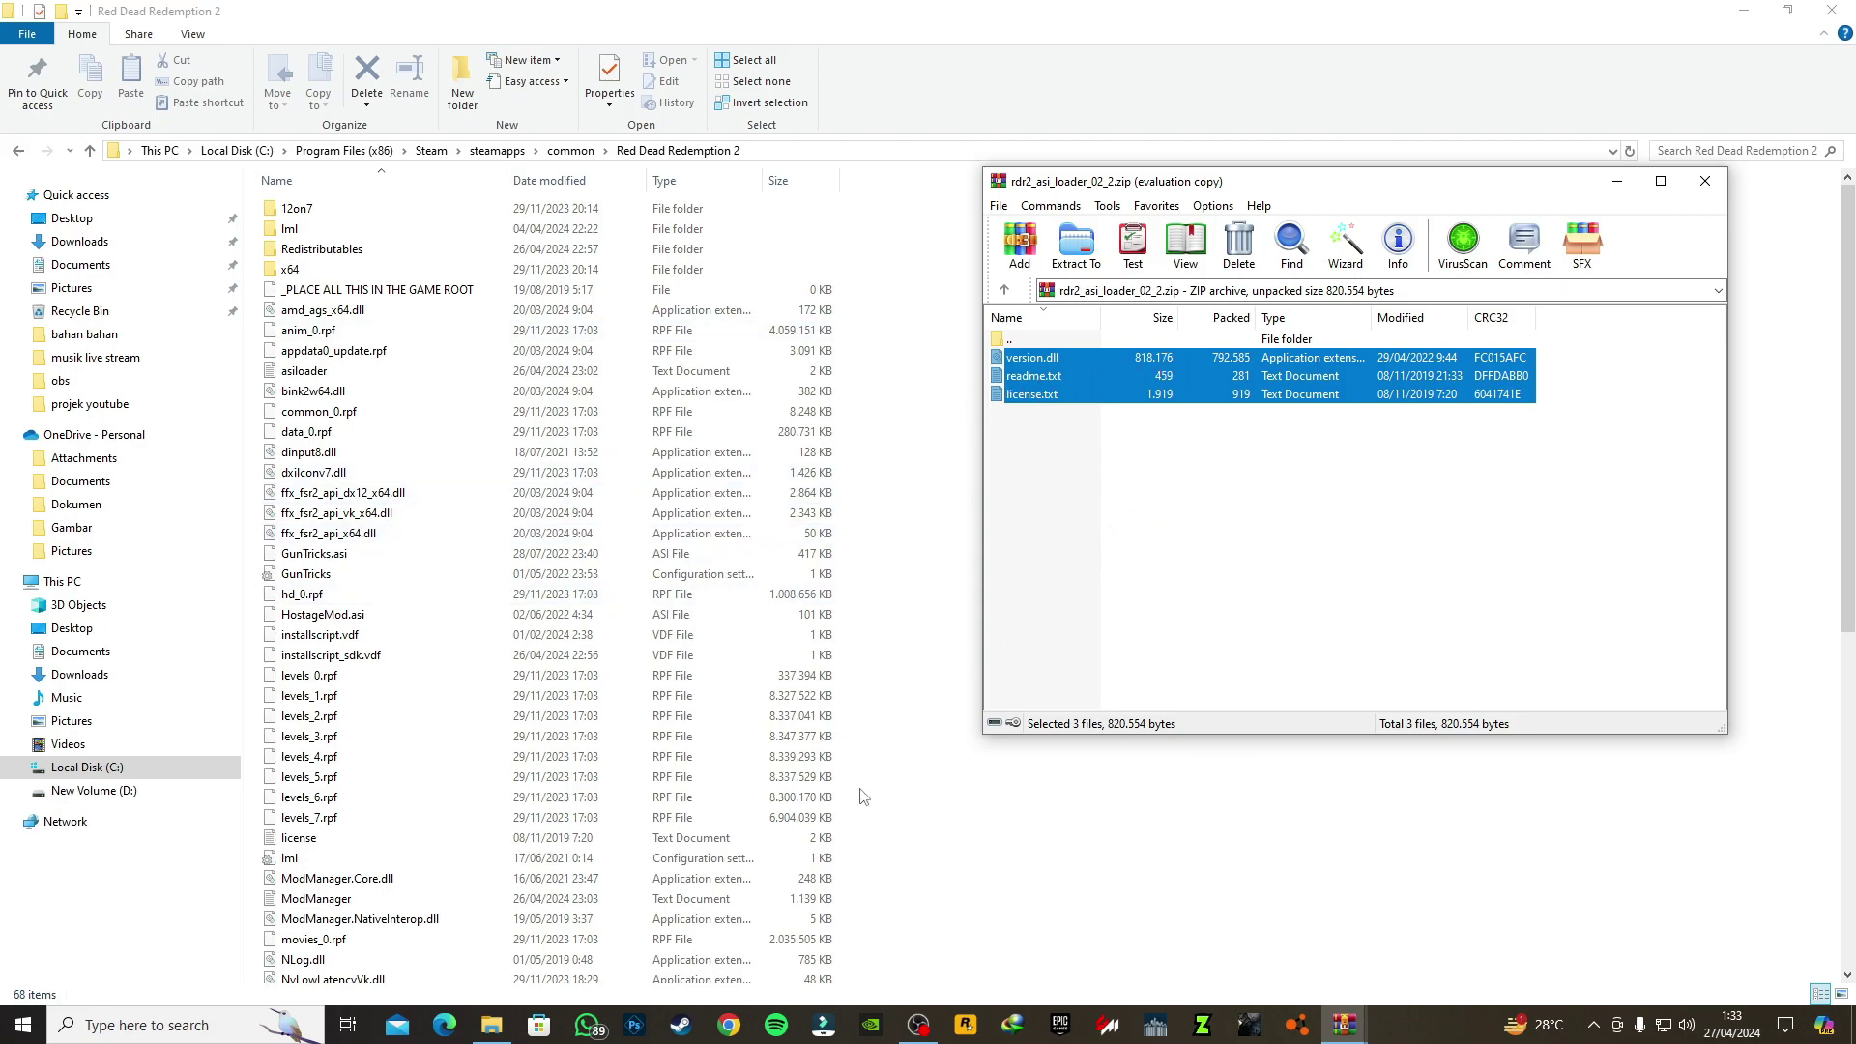
{"action": "scroll", "coordinate": [812, 628], "scroll_direction": "down", "scroll_amount": 10}
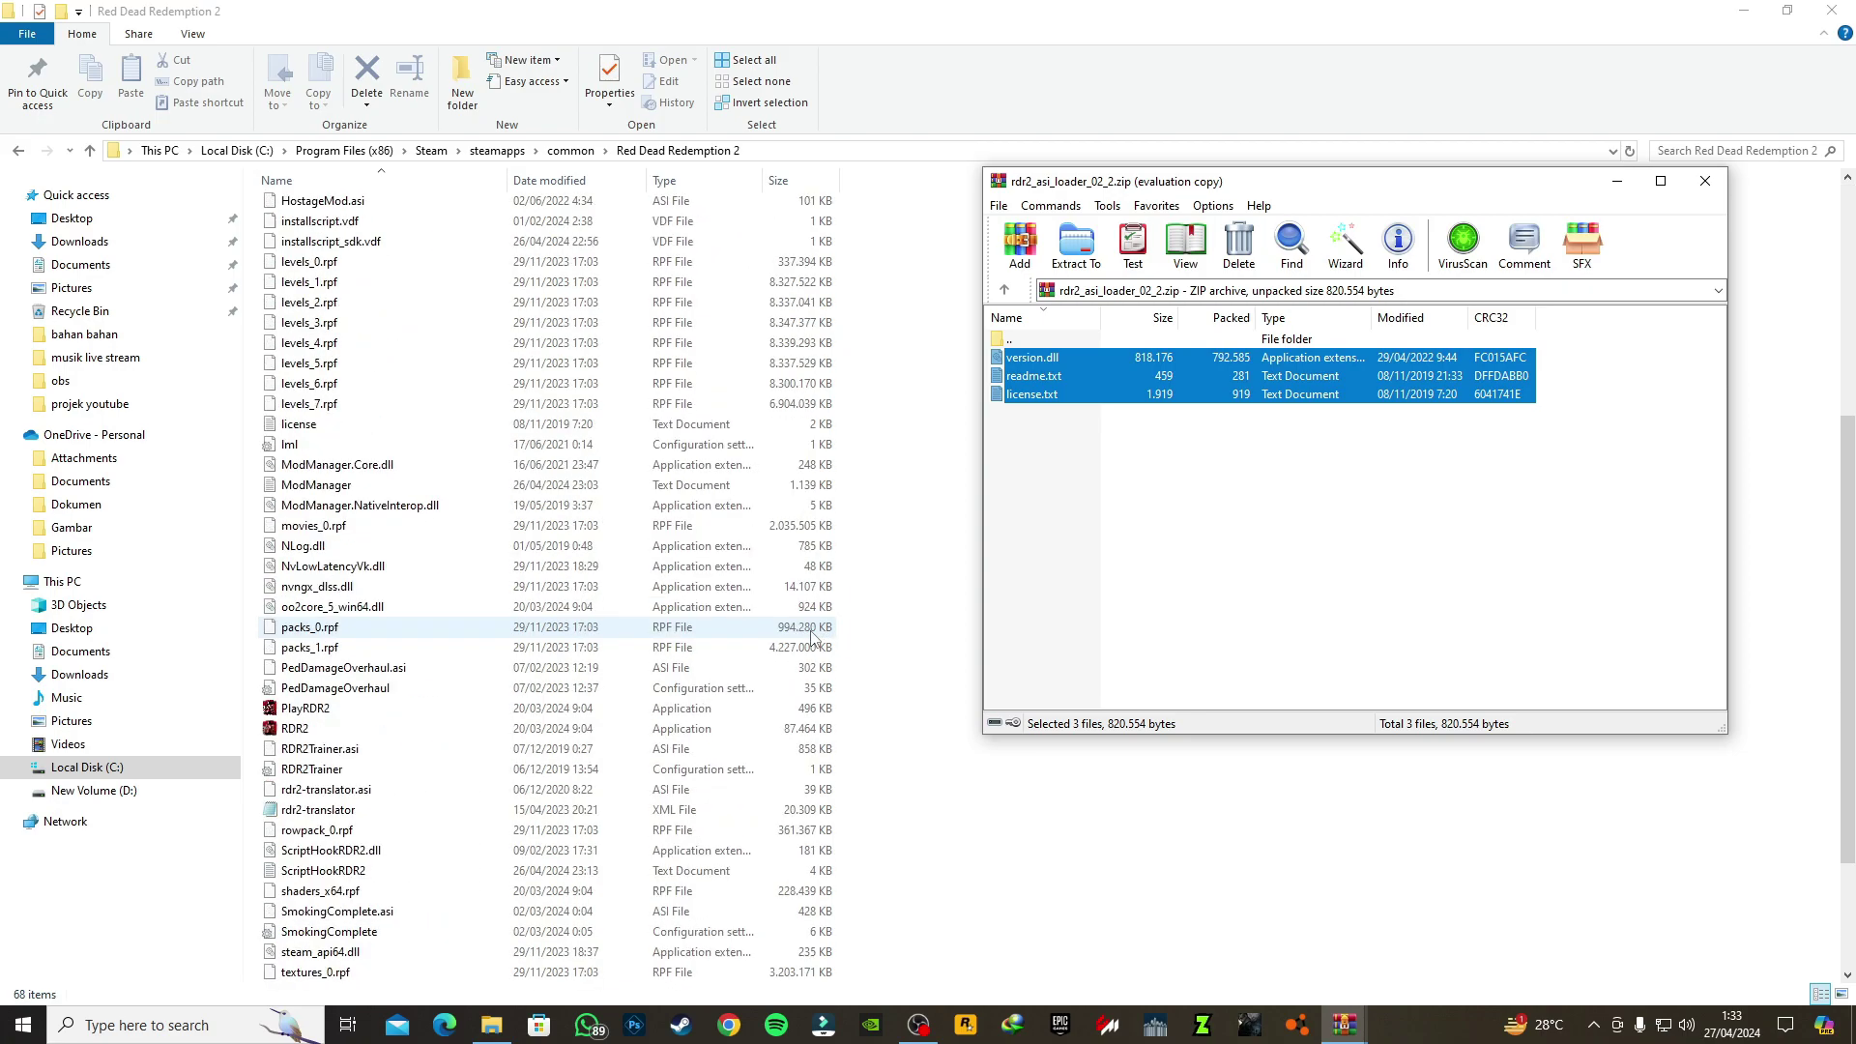
{"action": "scroll", "coordinate": [812, 638], "scroll_direction": "up", "scroll_amount": 10}
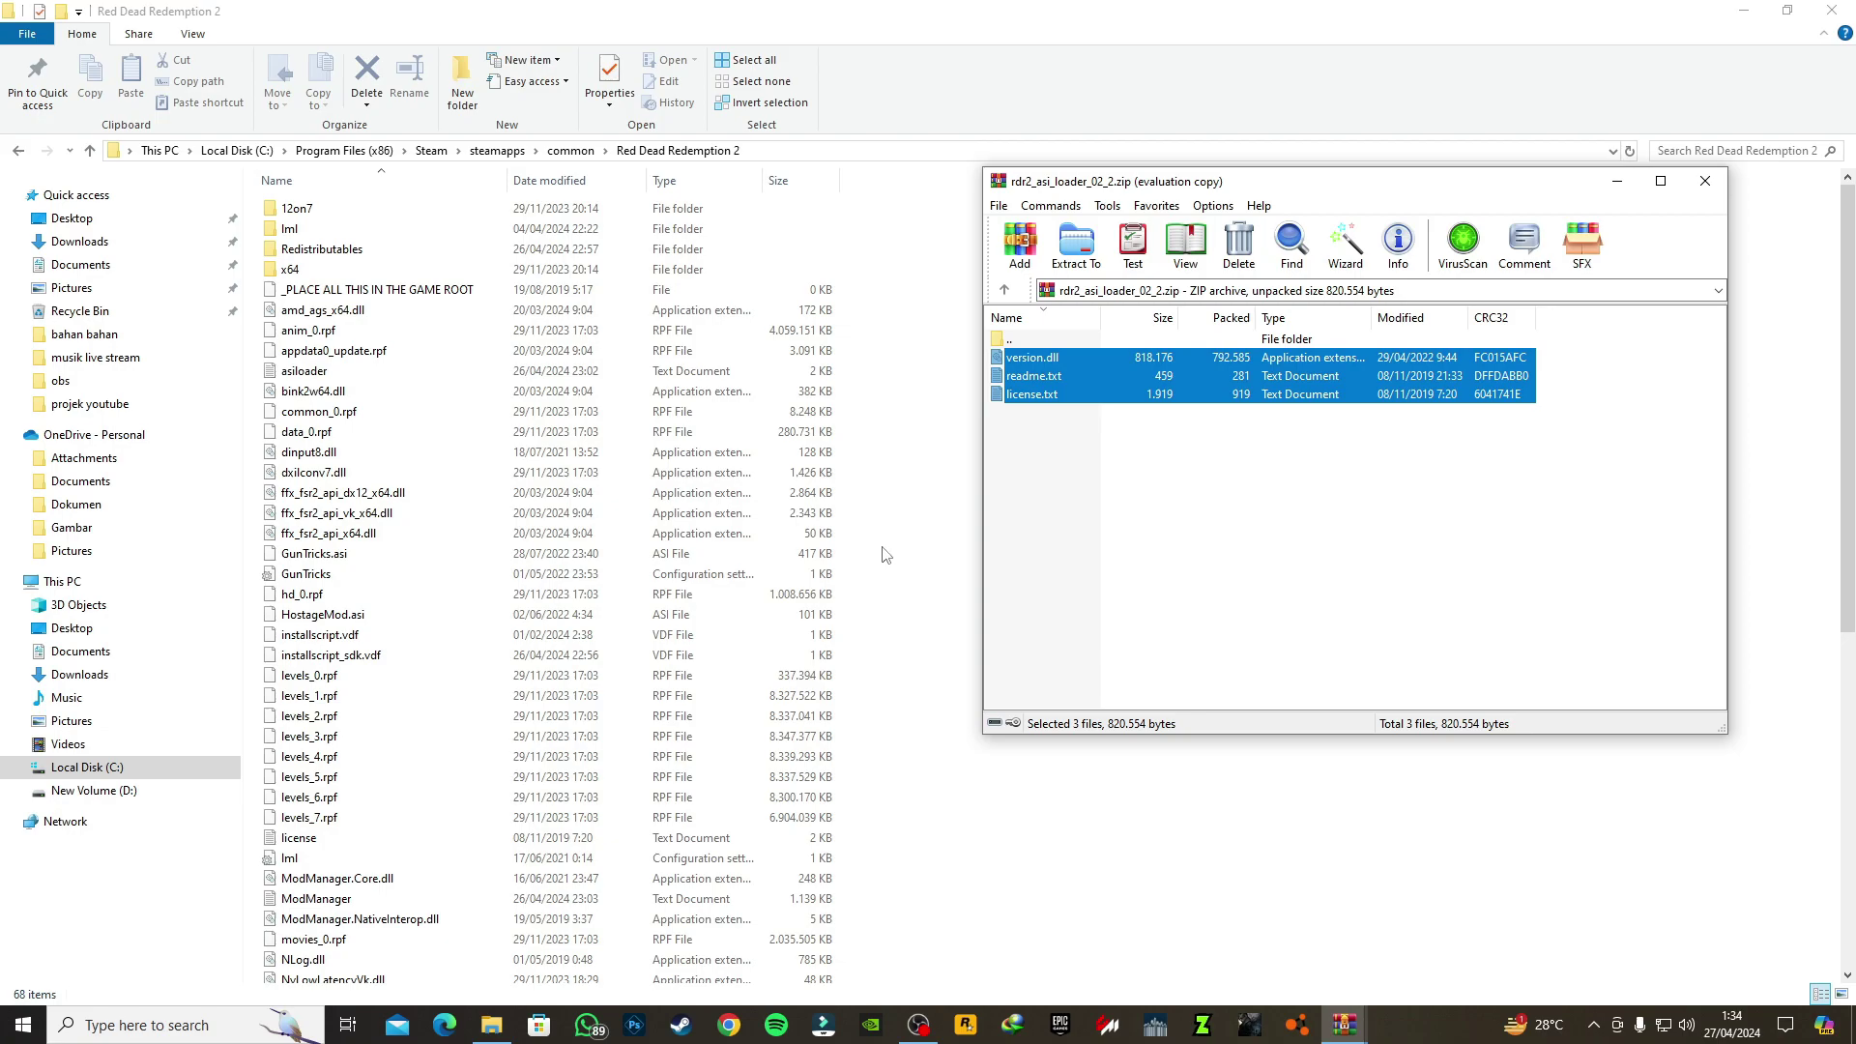
{"action": "left_click", "coordinate": [1705, 184]}
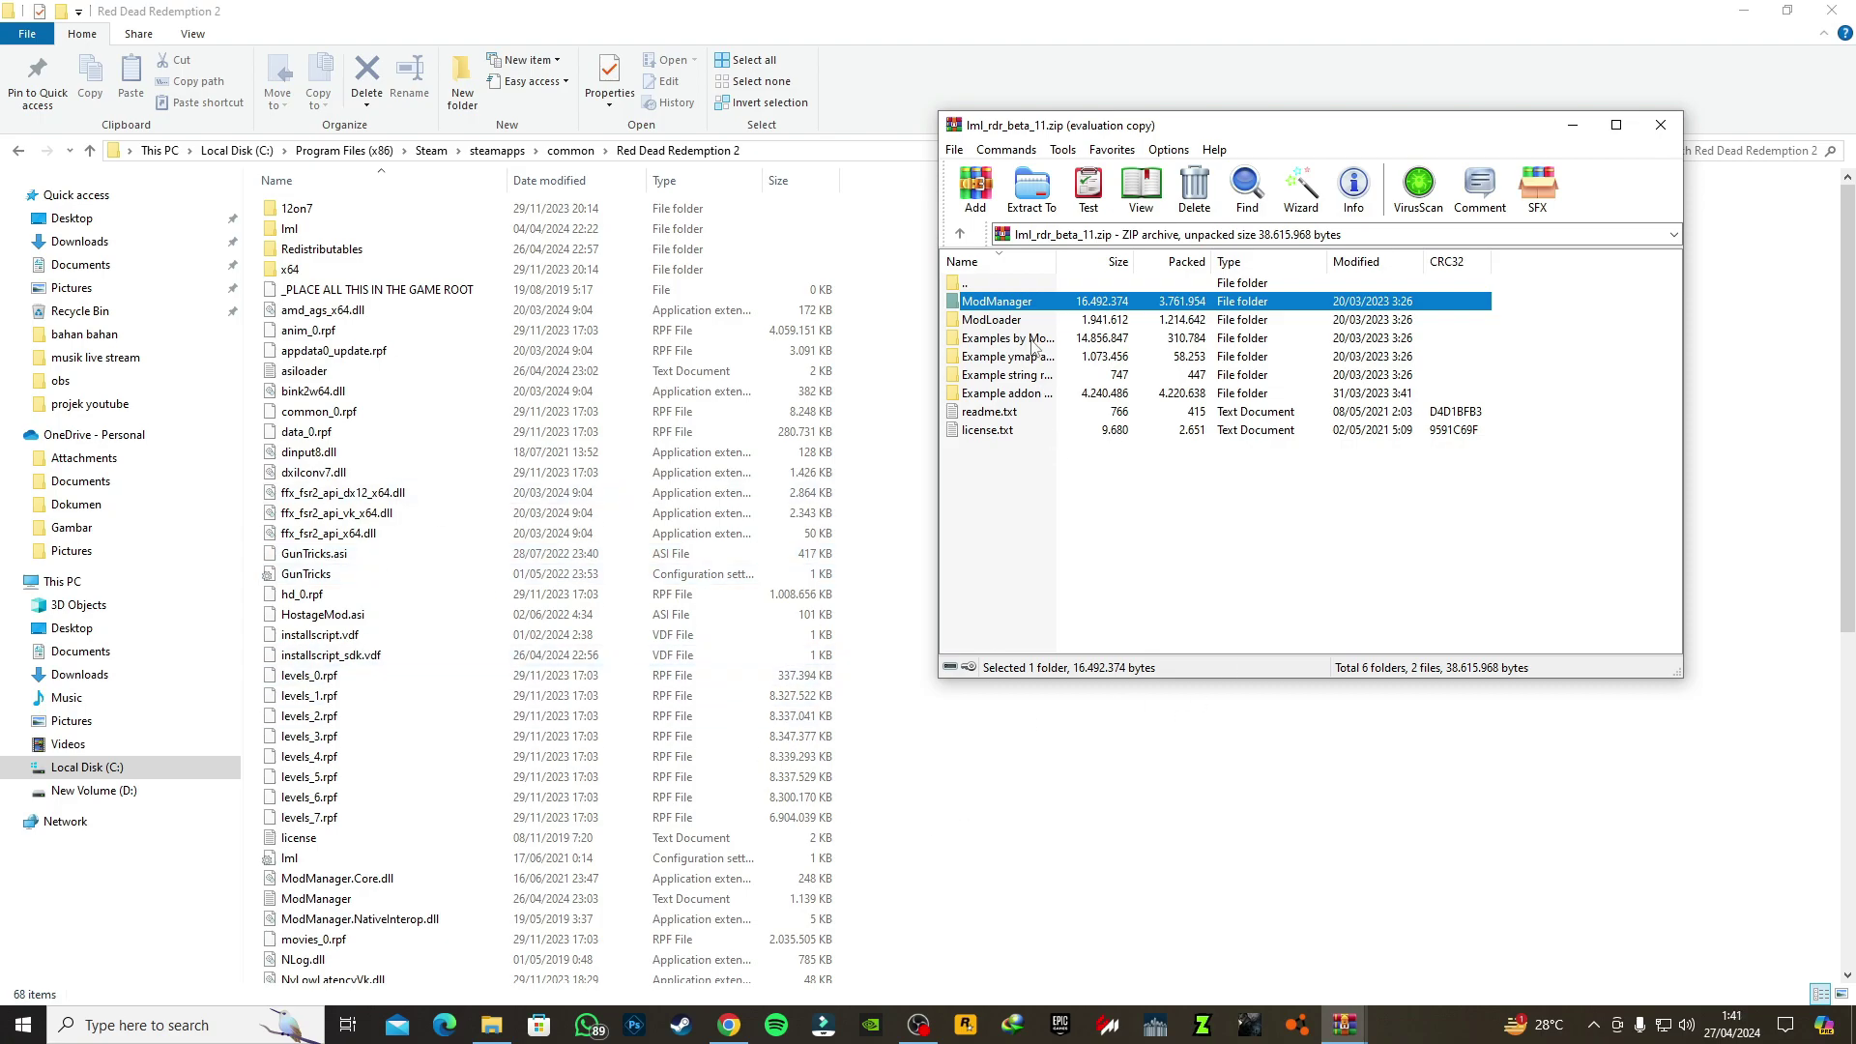
Step: Run ModManager.UI.exe from the lml_rdr_beta_11 archive, set the game folder to C:\Program Files (x86)\Steam\steamapps\common\Red Dead Redemption 2, and close the manager
{"action": "double_click", "coordinate": [1027, 305]}
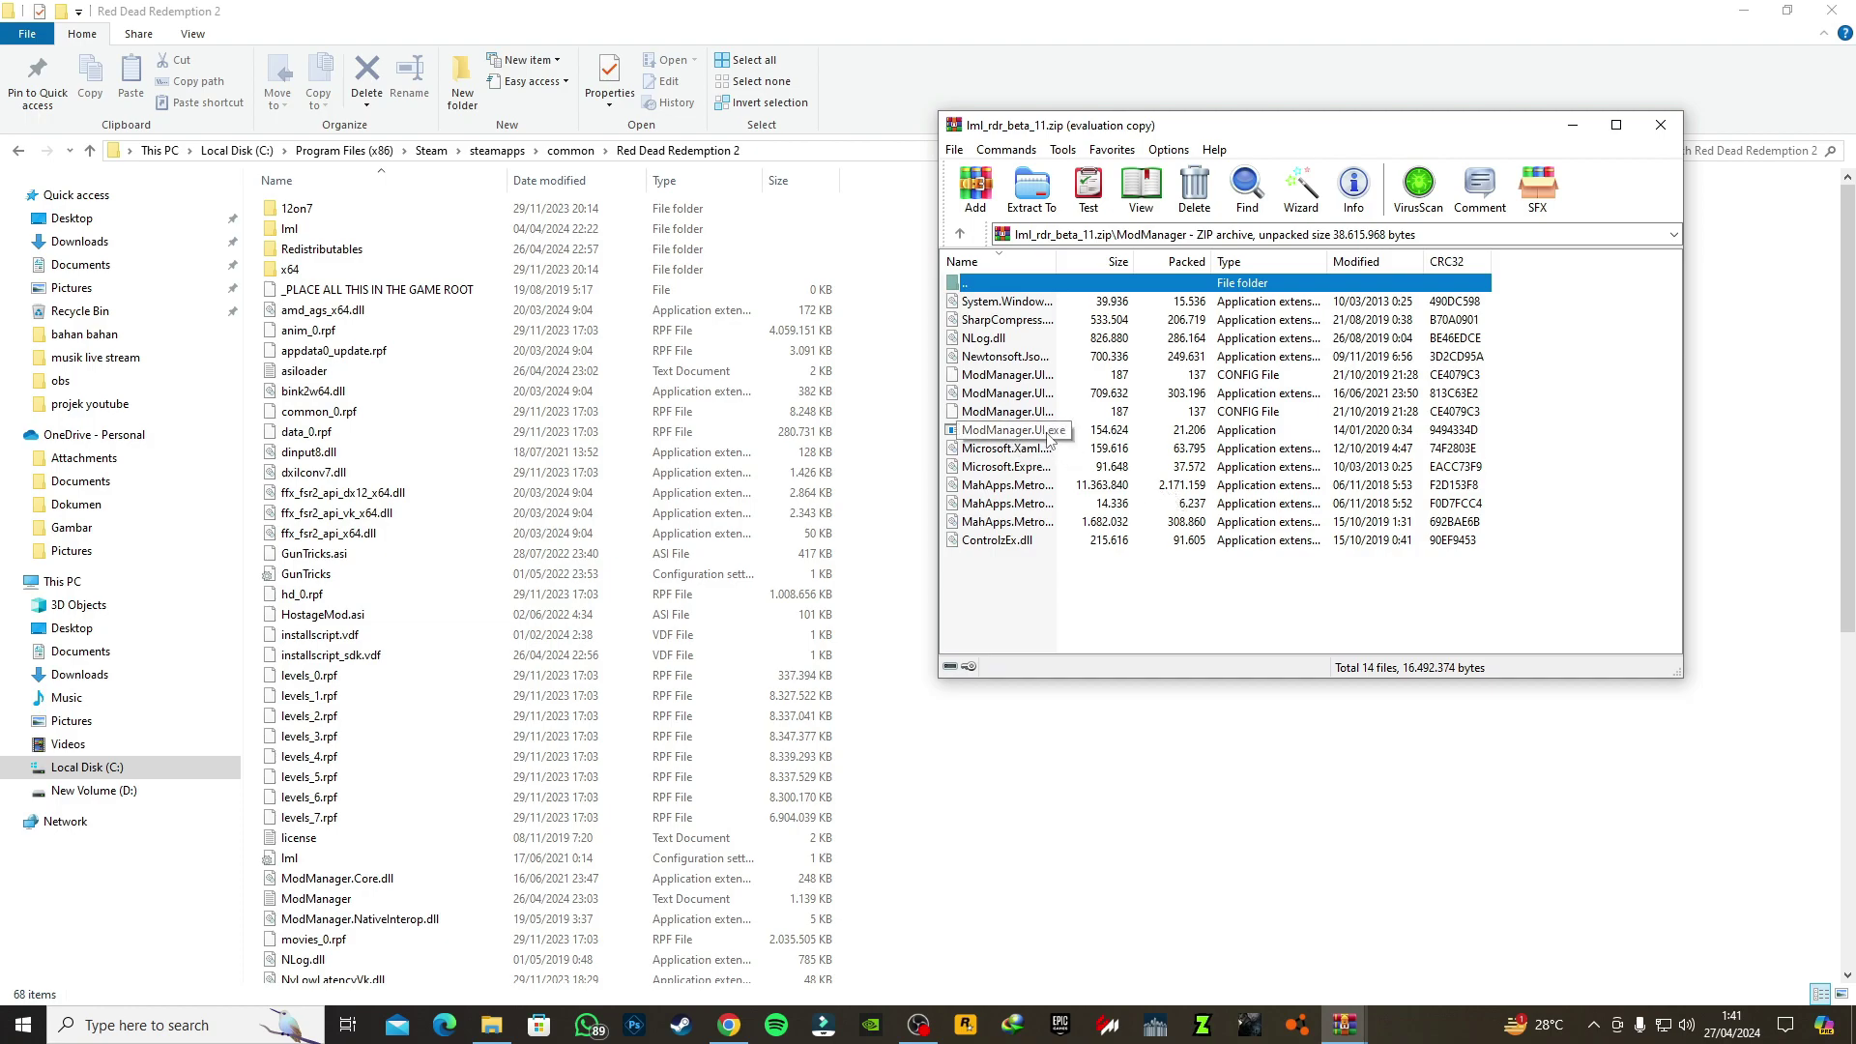
{"action": "double_click", "coordinate": [1067, 431]}
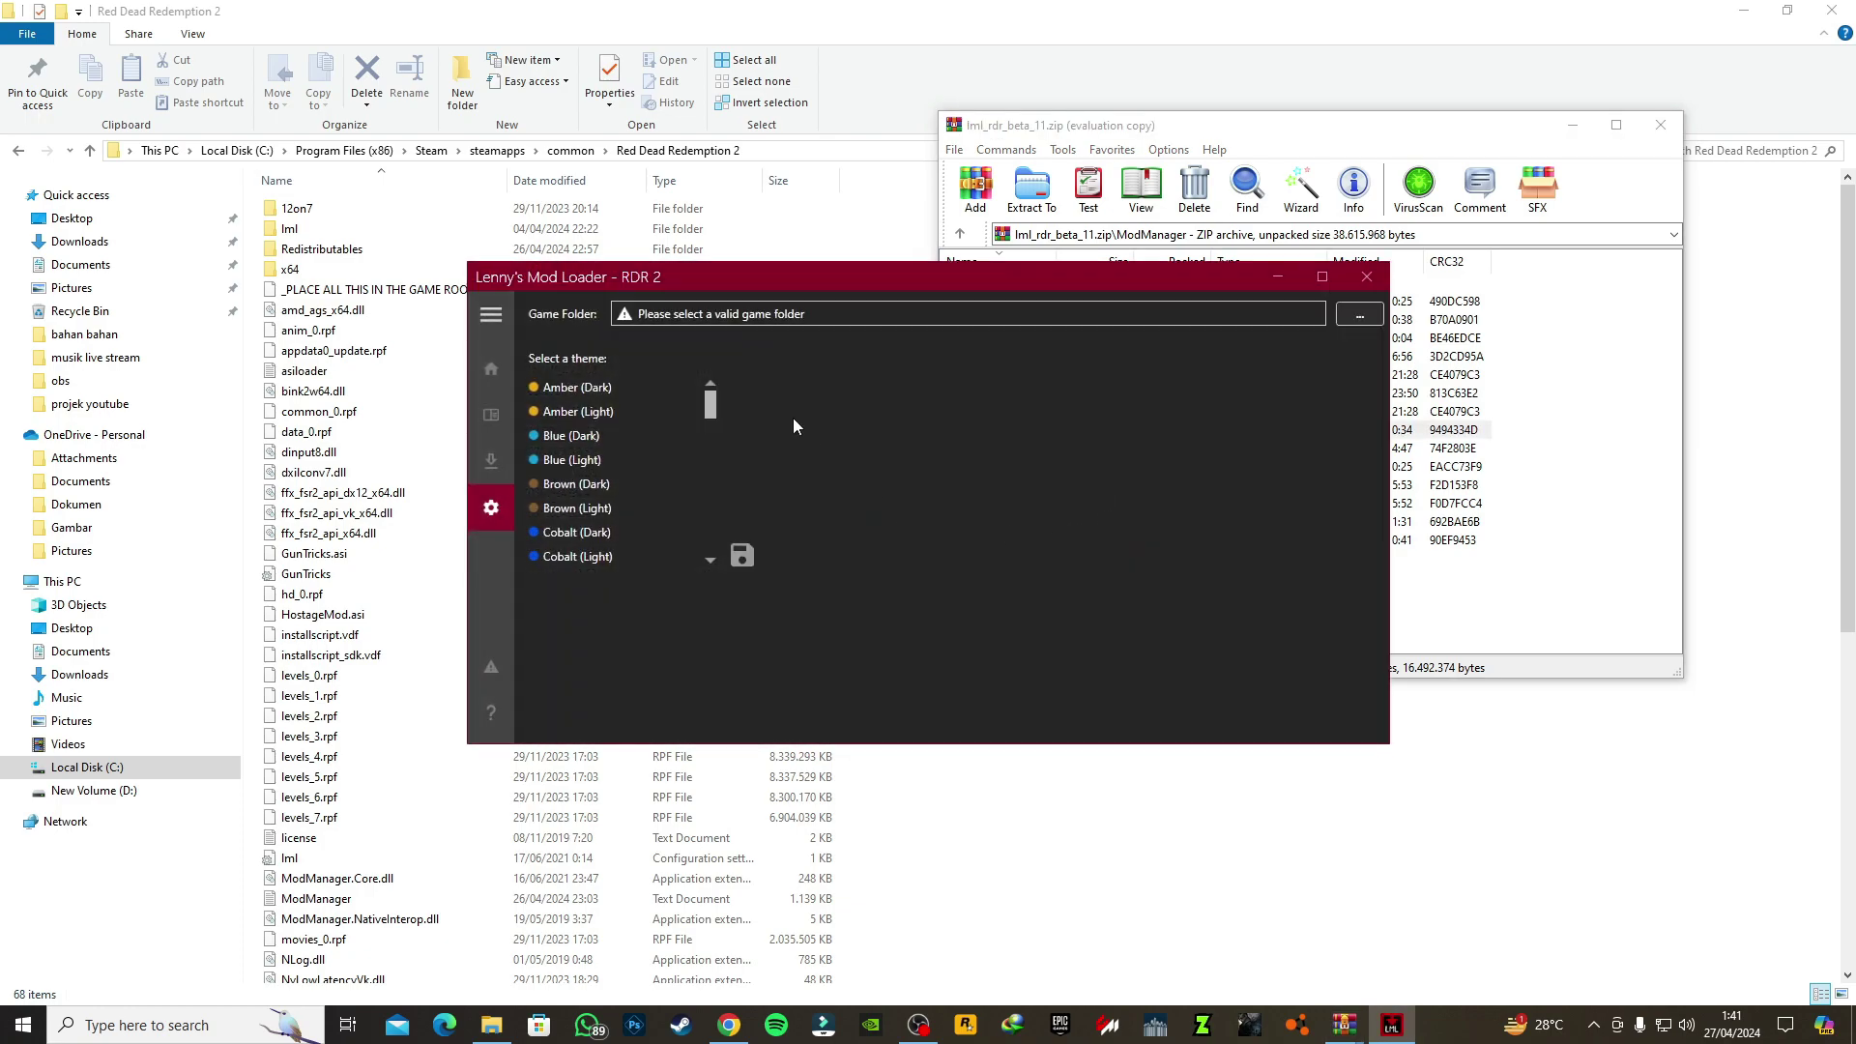
{"action": "left_click_drag", "start_coordinate": [837, 319], "coordinate": [615, 322]}
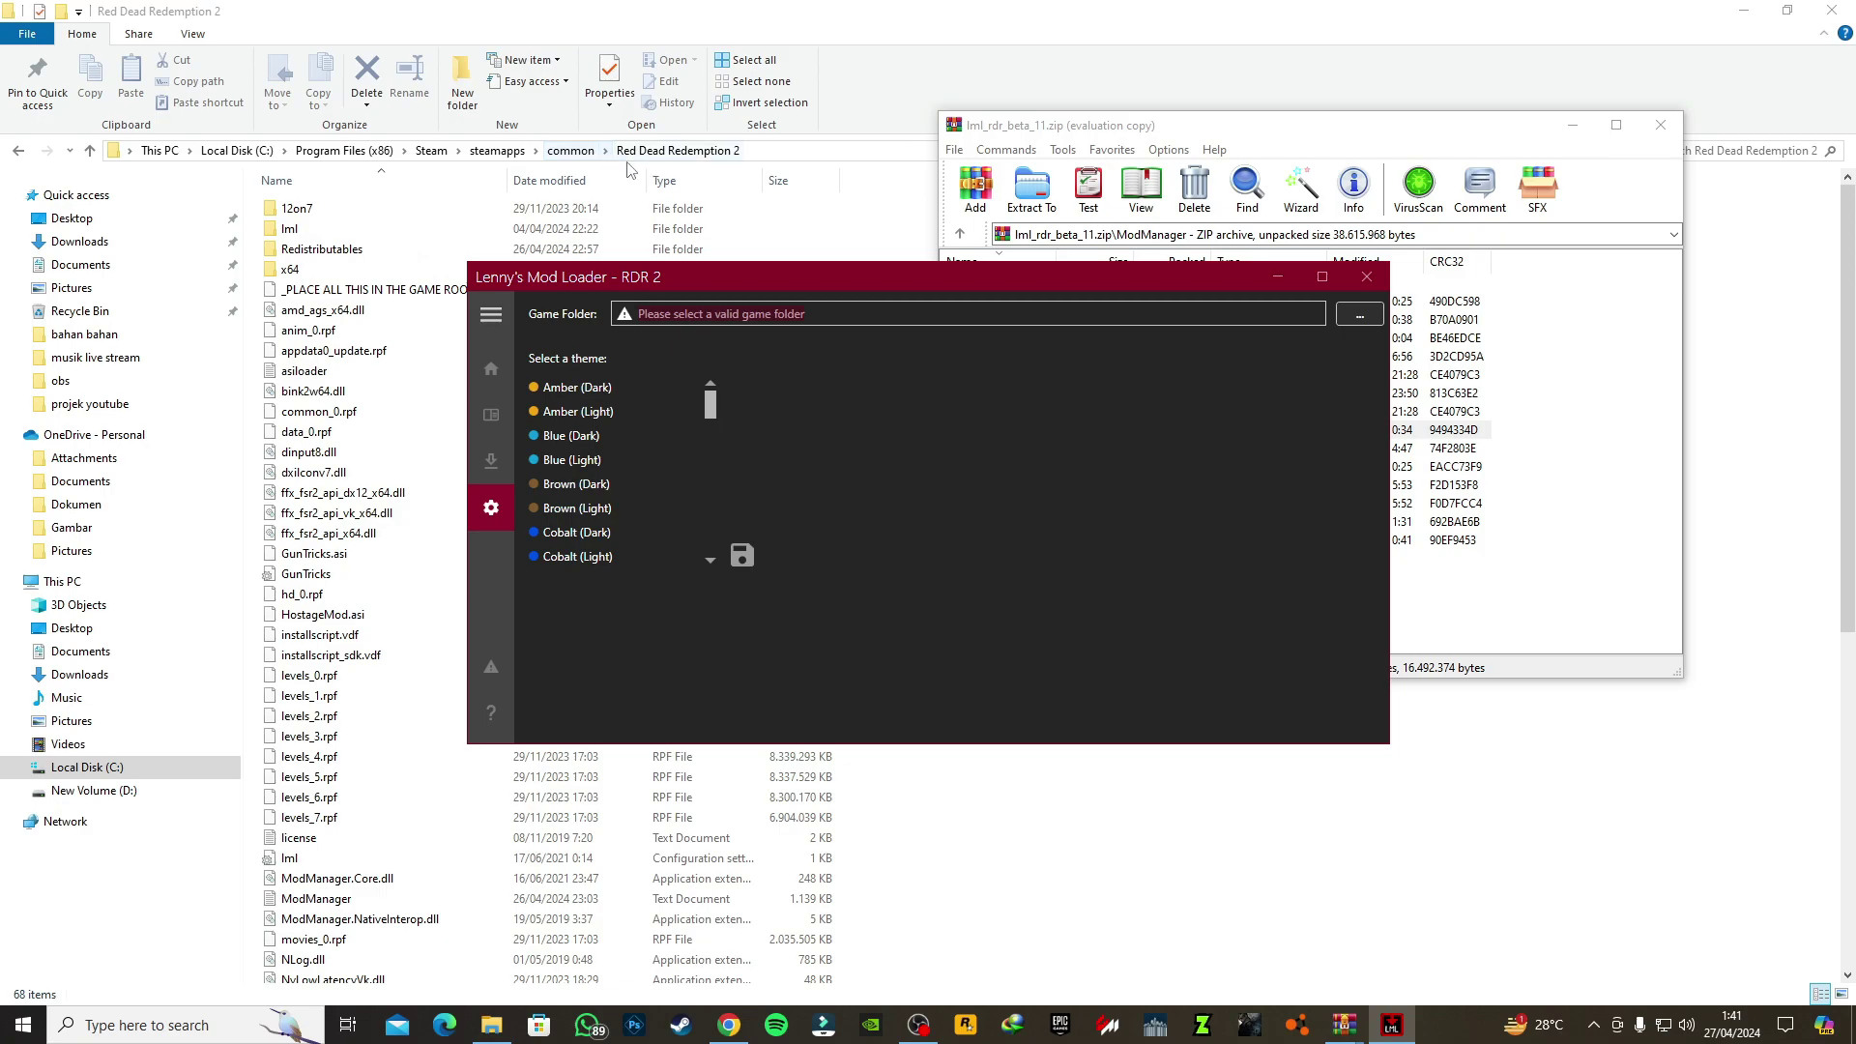
{"action": "left_click", "coordinate": [1359, 315]}
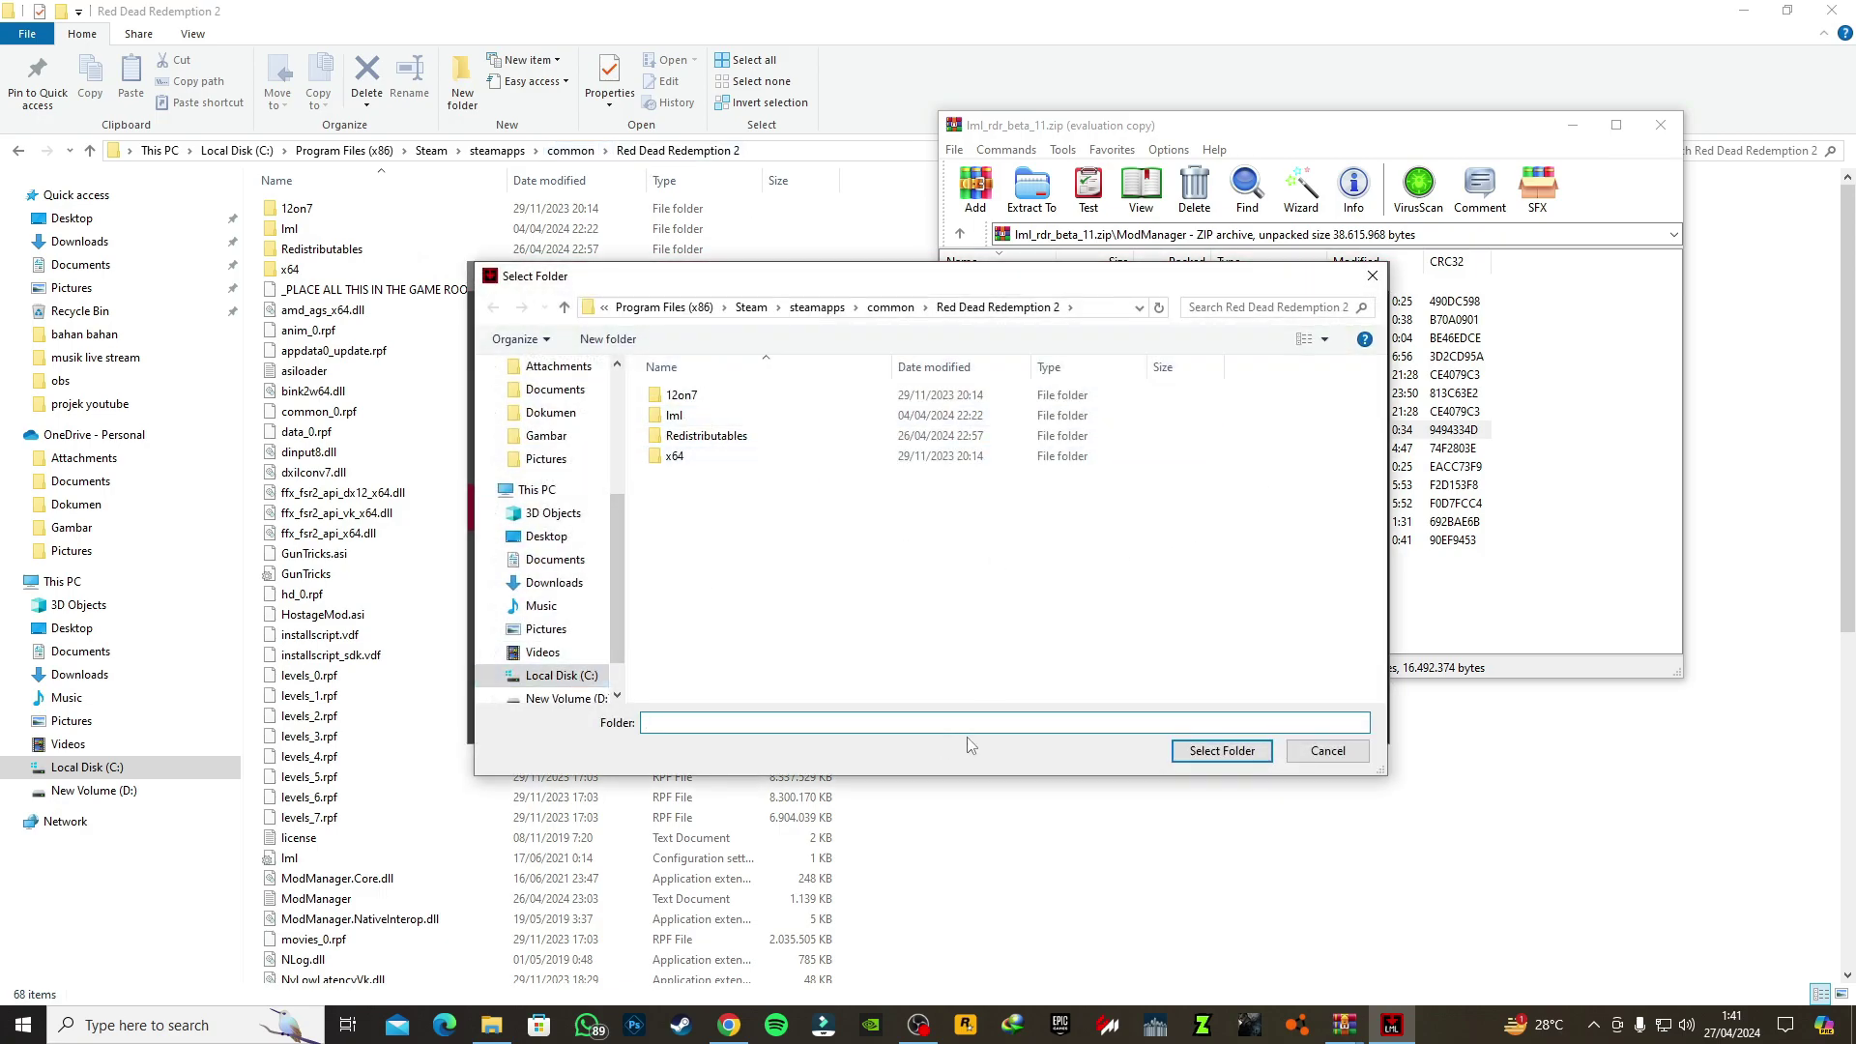
{"action": "left_click", "coordinate": [1220, 752]}
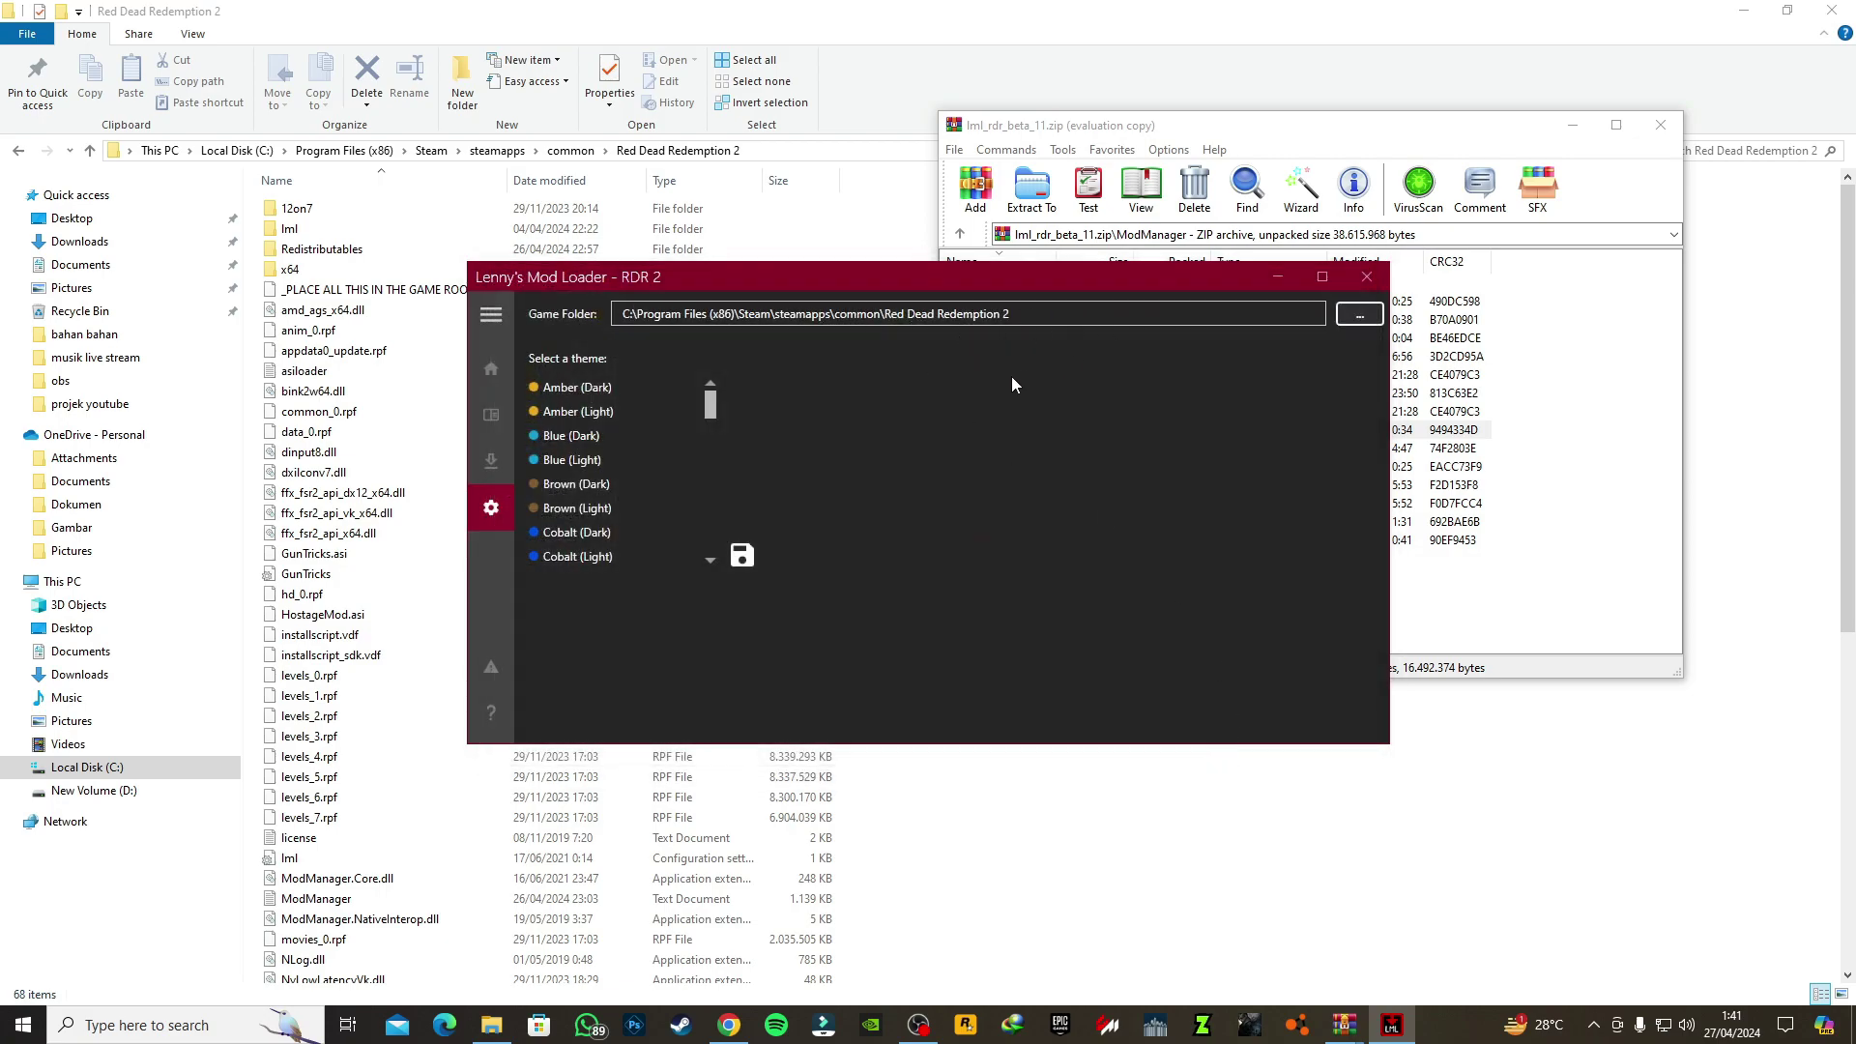
{"action": "scroll", "coordinate": [647, 553], "scroll_direction": "down", "scroll_amount": 12}
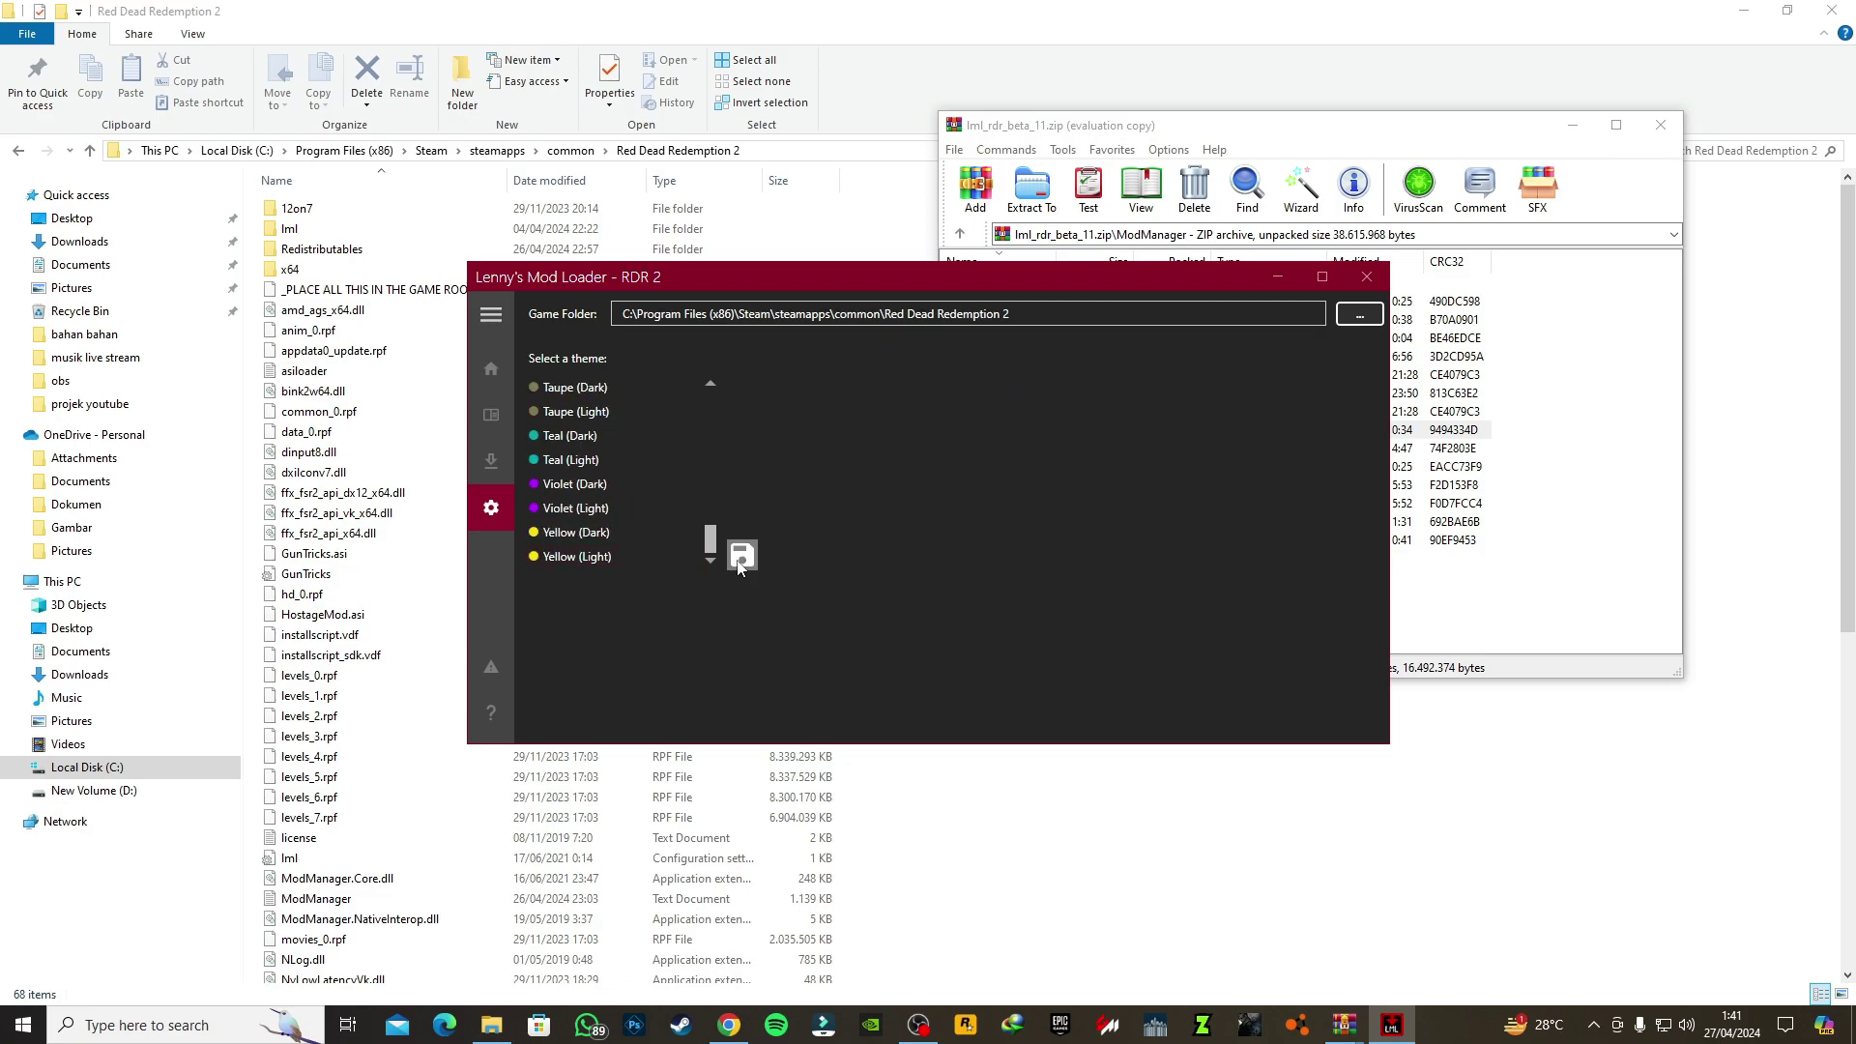
{"action": "left_click", "coordinate": [1366, 278]}
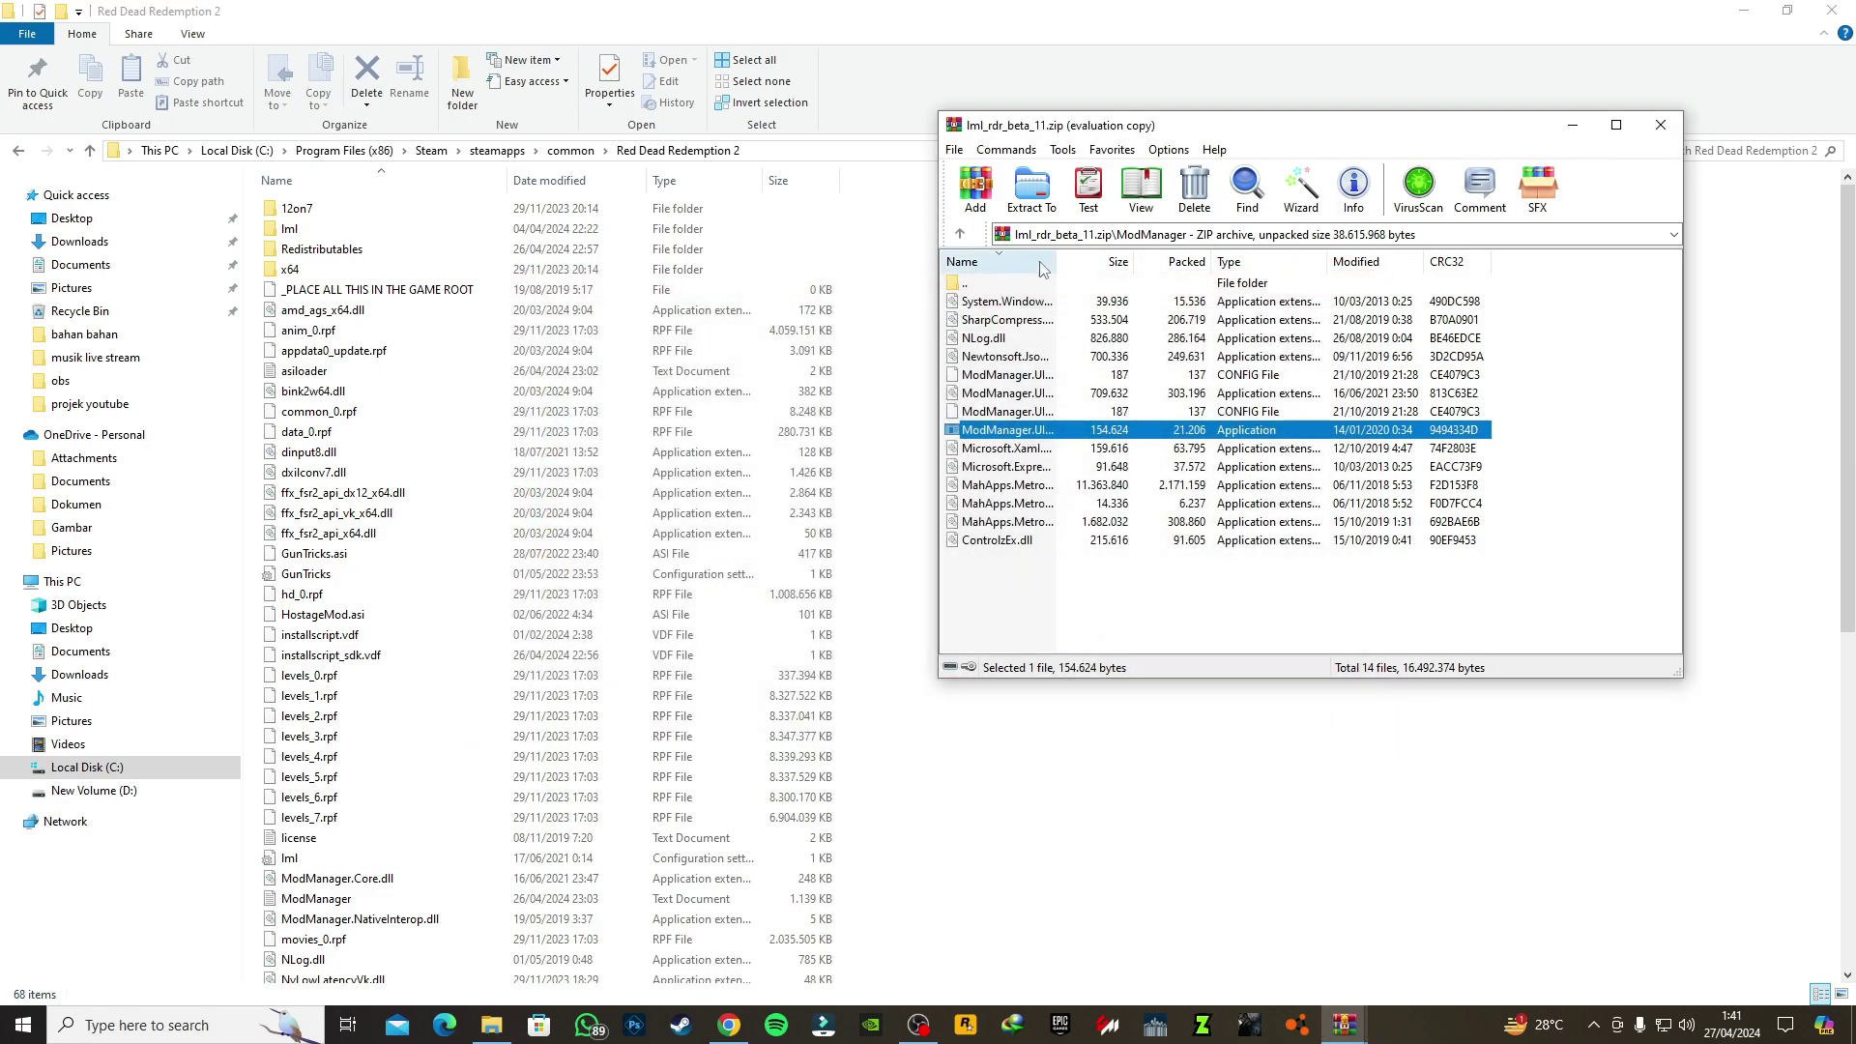
Step: Open the ModLoader folder in the lml_rdr_beta_11 archive, check its lml subfolder, and select all of the ModLoader contents
{"action": "double_click", "coordinate": [1017, 284]}
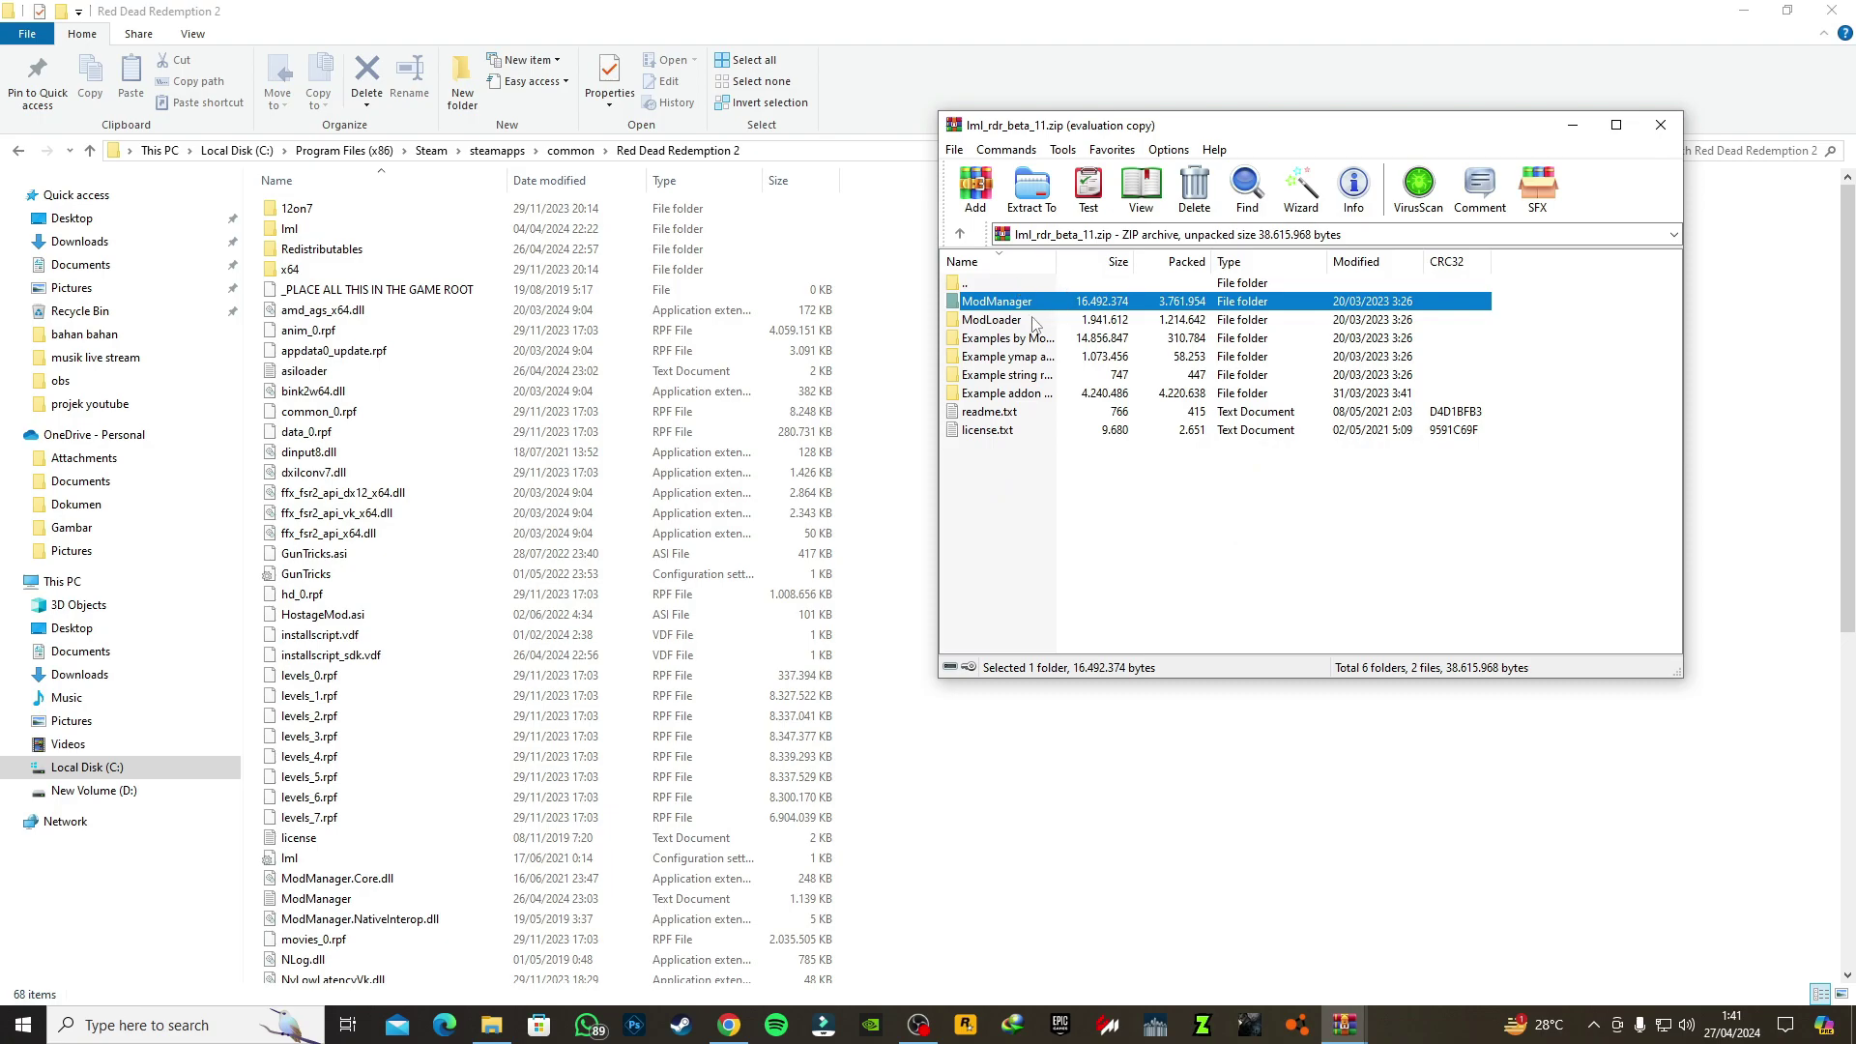
{"action": "double_click", "coordinate": [1034, 321]}
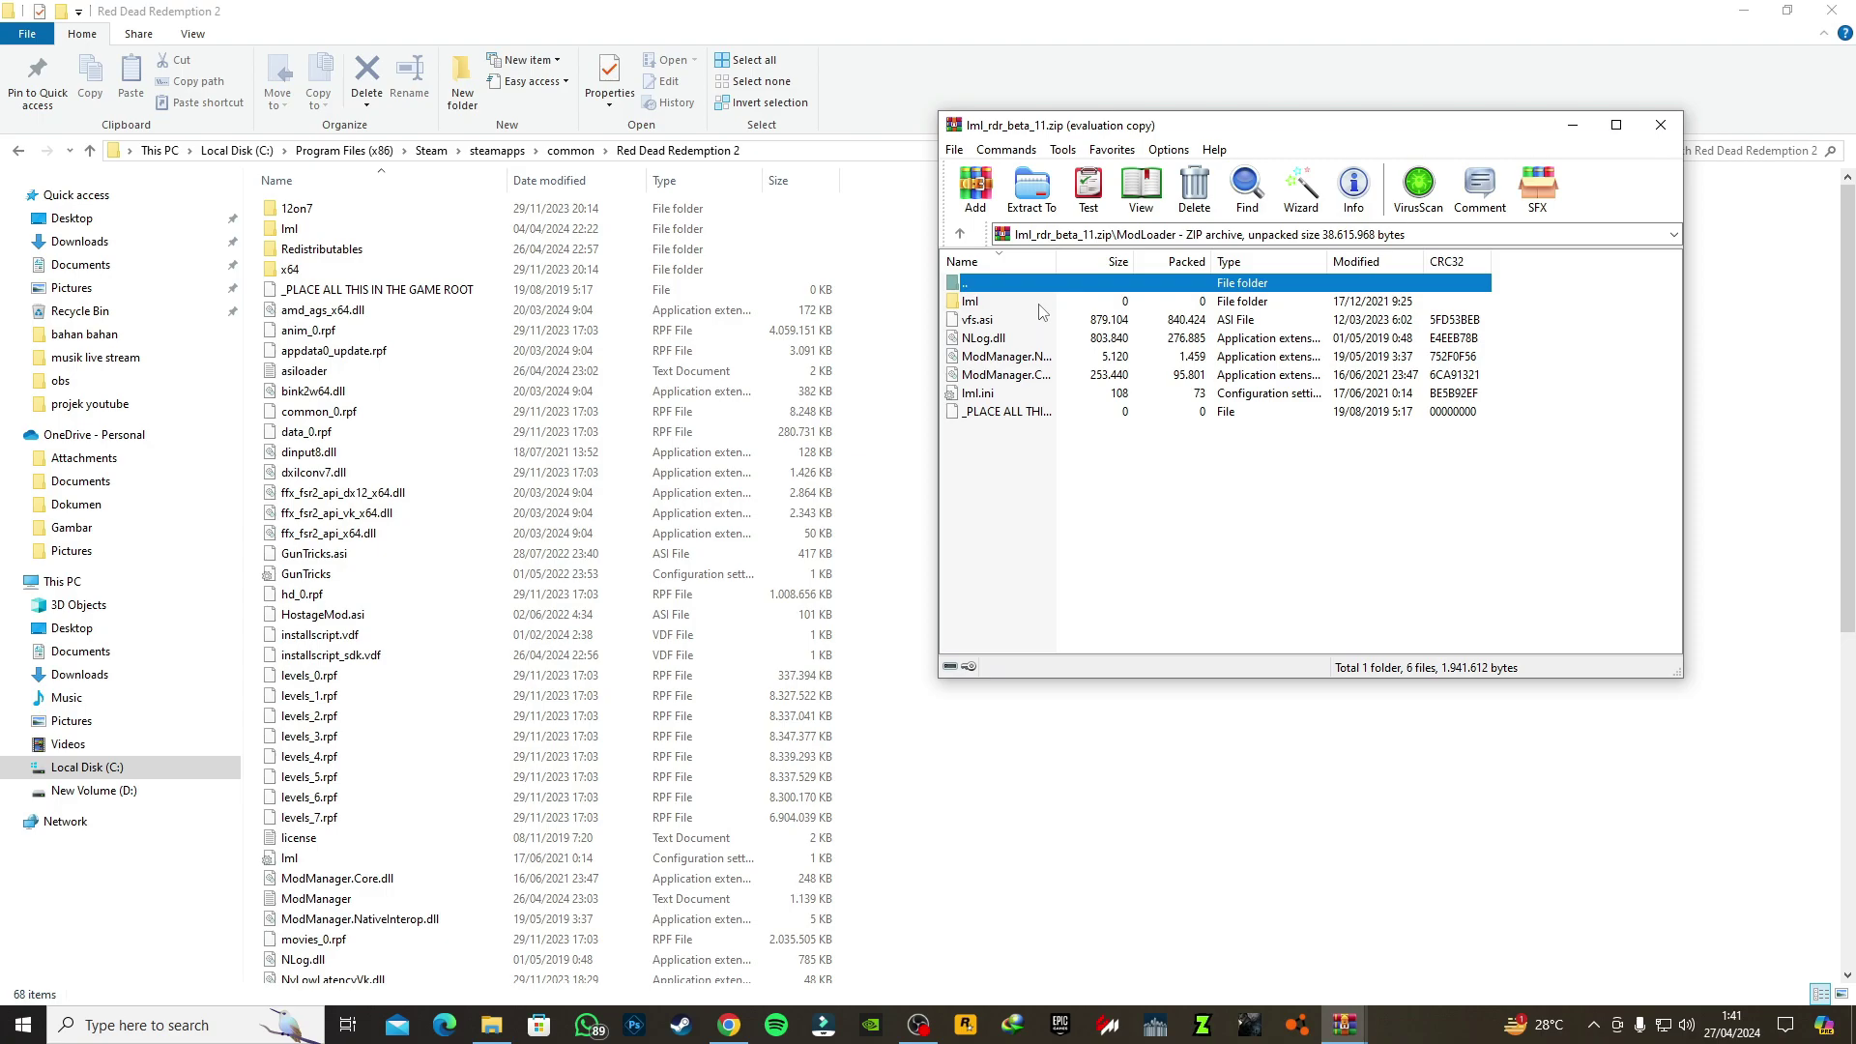
{"action": "double_click", "coordinate": [1038, 302]}
{"action": "double_click", "coordinate": [1031, 286]}
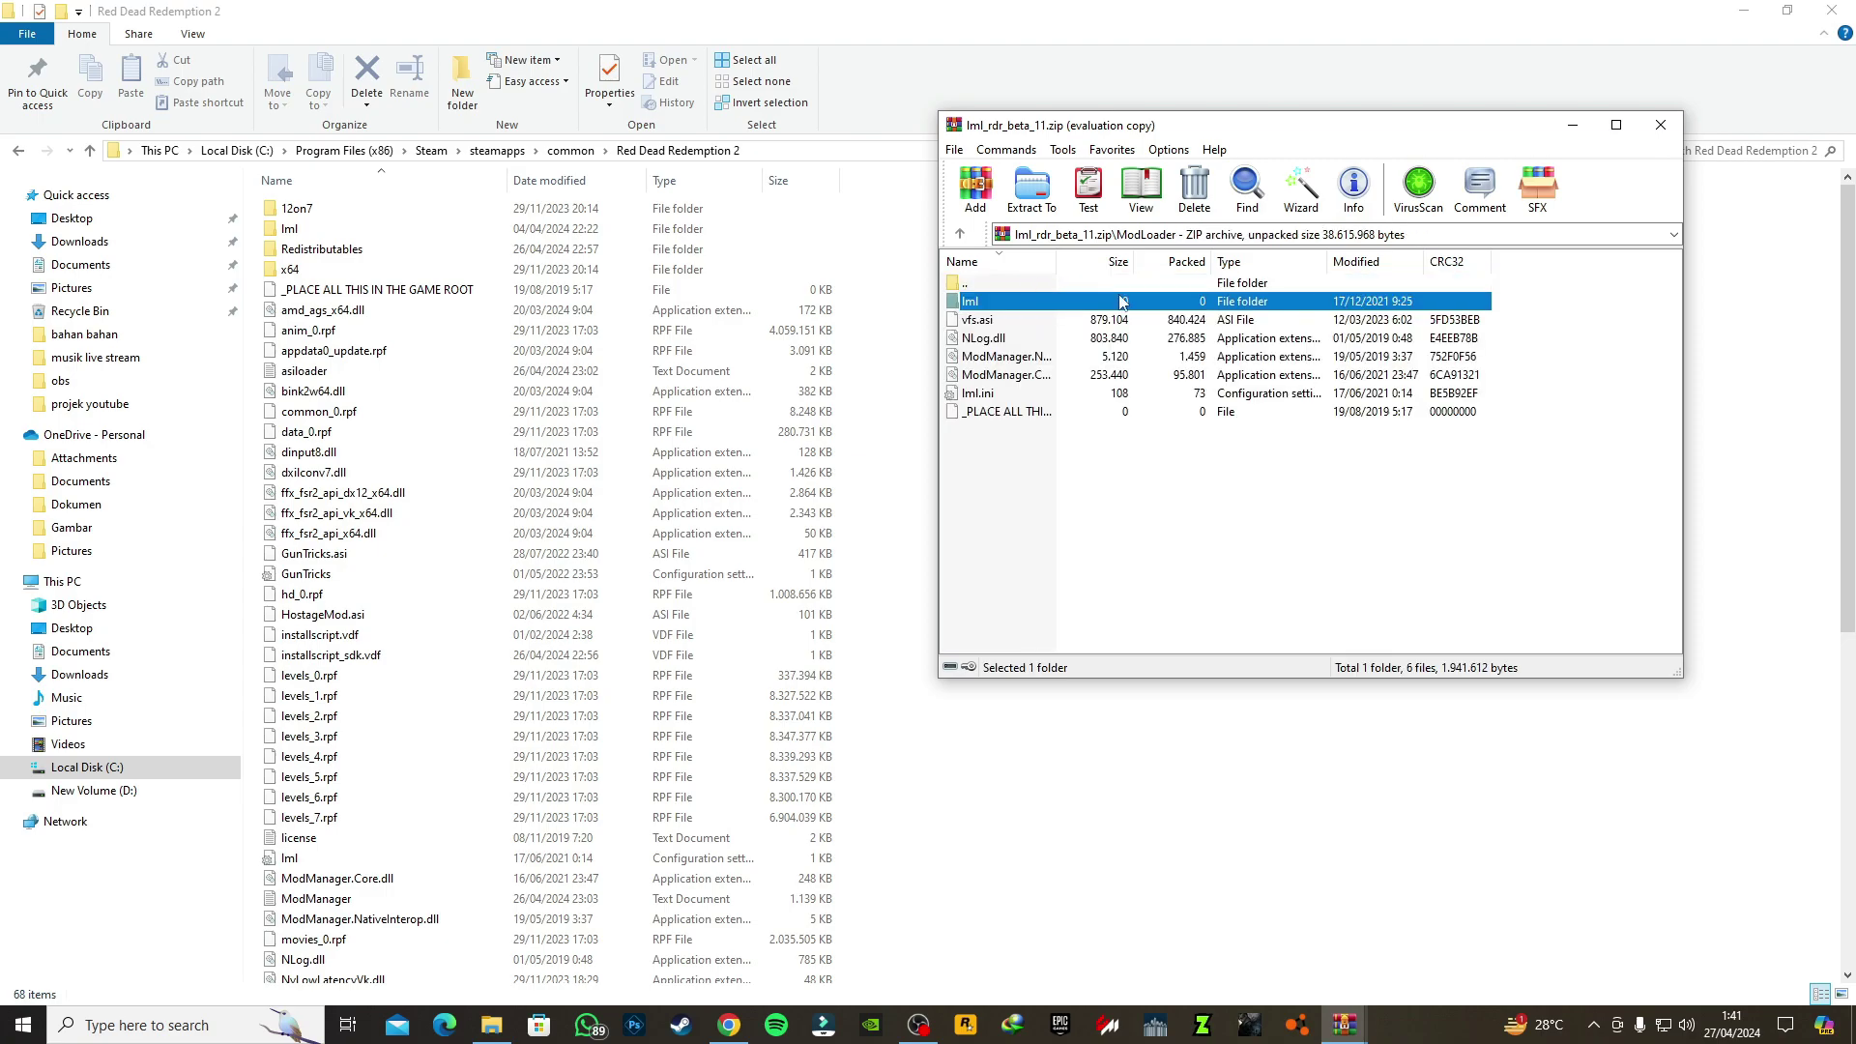
{"action": "left_click", "coordinate": [1123, 481]}
{"action": "left_click_drag", "start_coordinate": [1247, 638], "coordinate": [1082, 296]}
{"action": "left_click_drag", "start_coordinate": [1194, 335], "coordinate": [954, 259]}
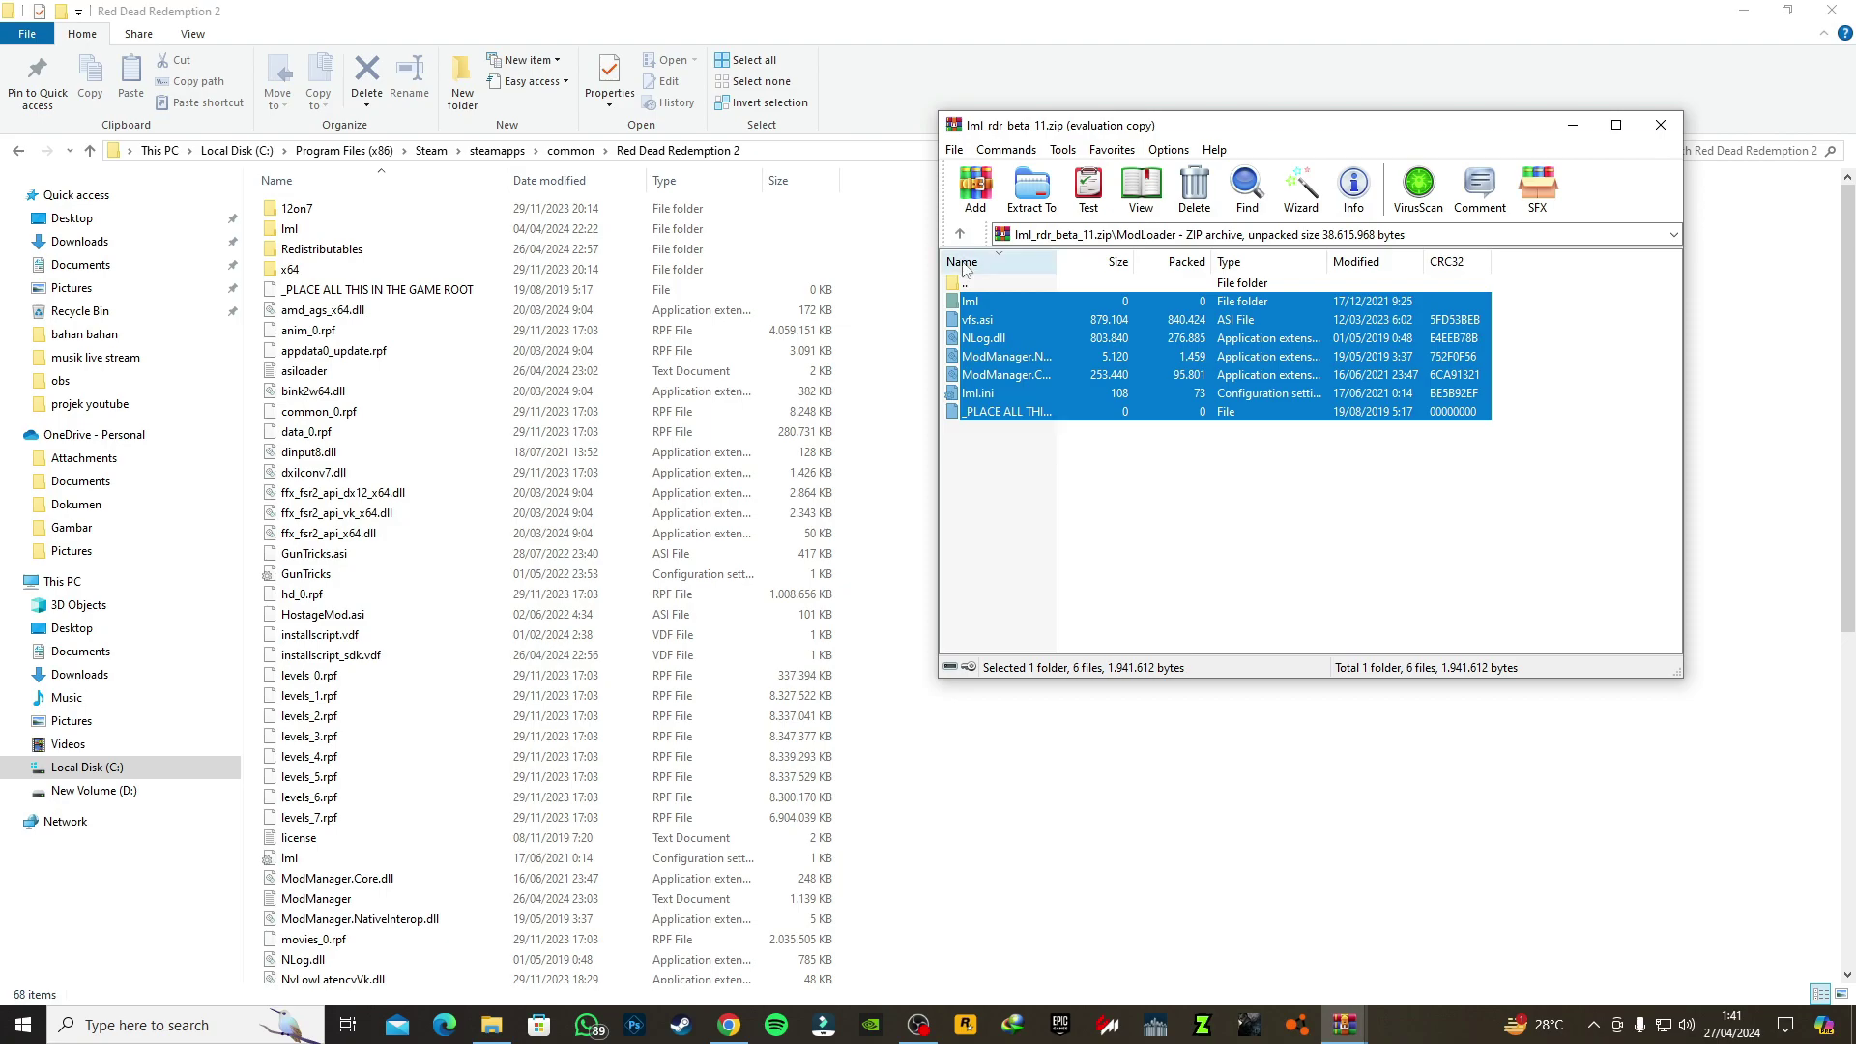
Step: Go back up to the mod rdr2 folder, reopen lml_rdr_beta_11's ModLoader folder to select its contents again, and close the archive
{"action": "double_click", "coordinate": [996, 284]}
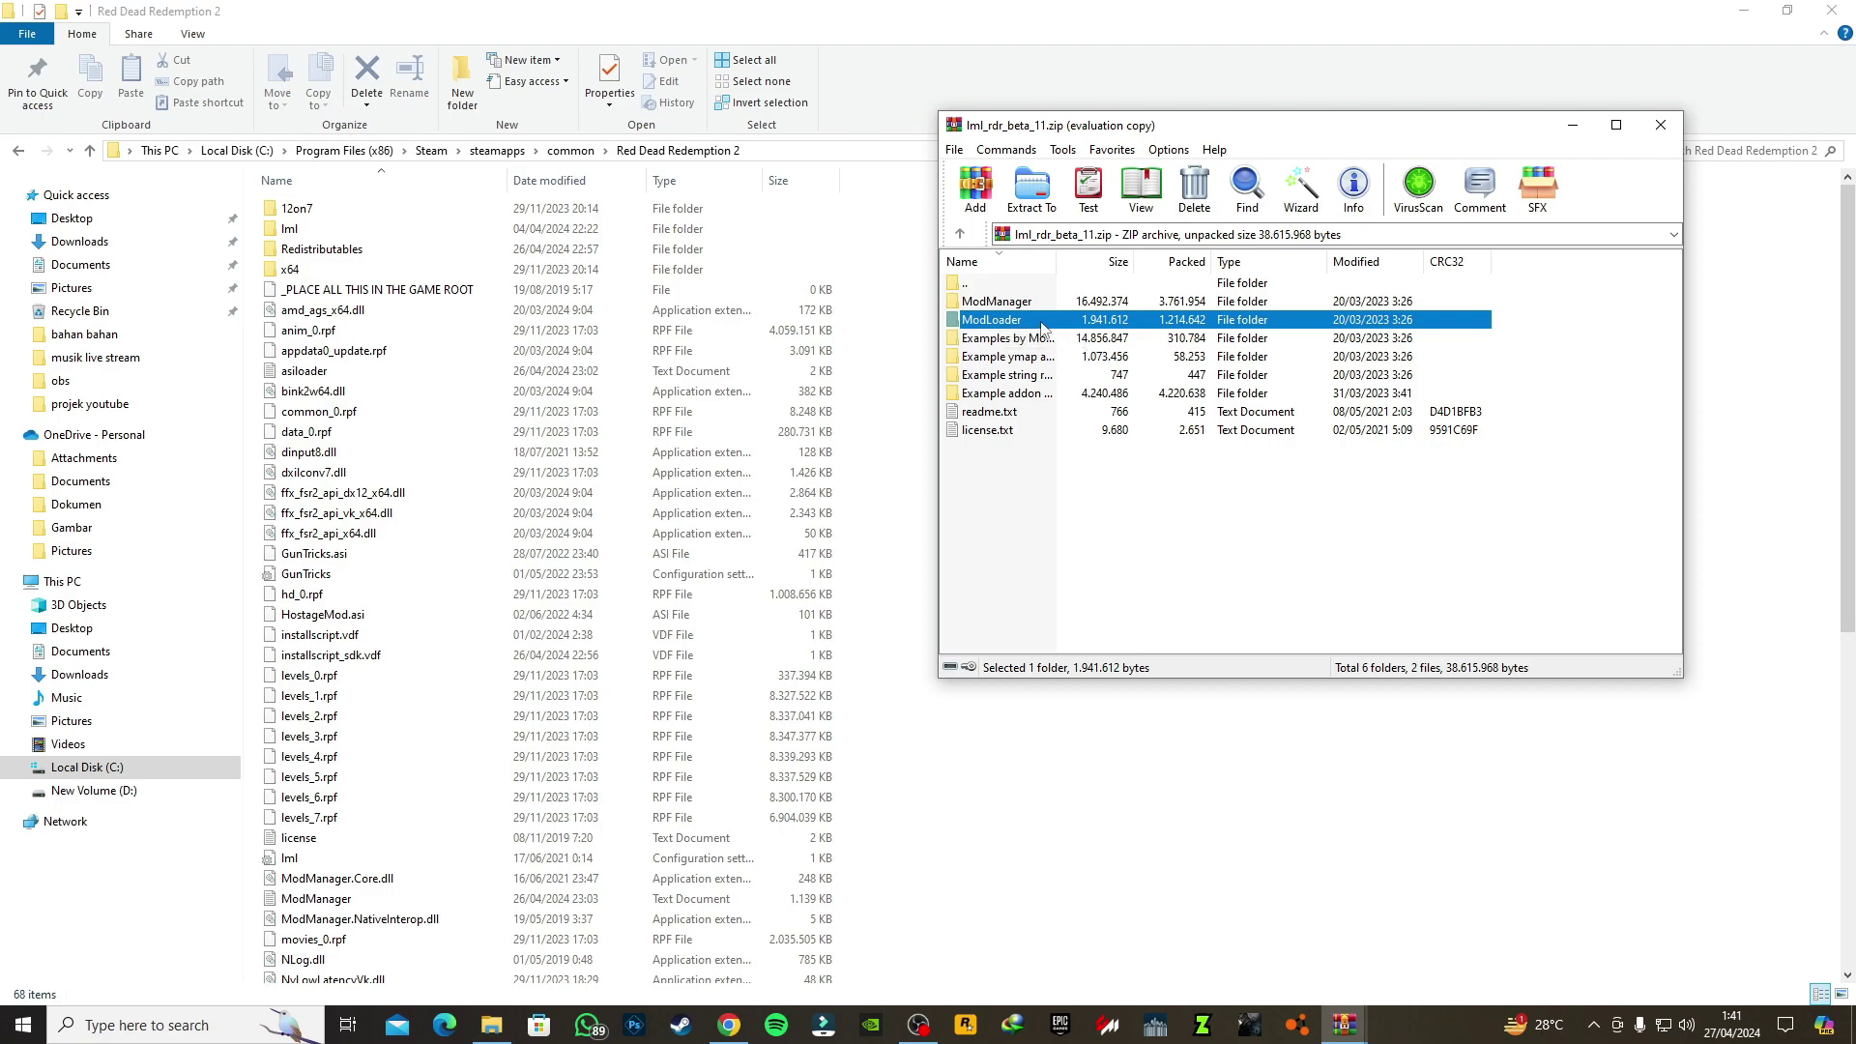
{"action": "double_click", "coordinate": [1006, 286]}
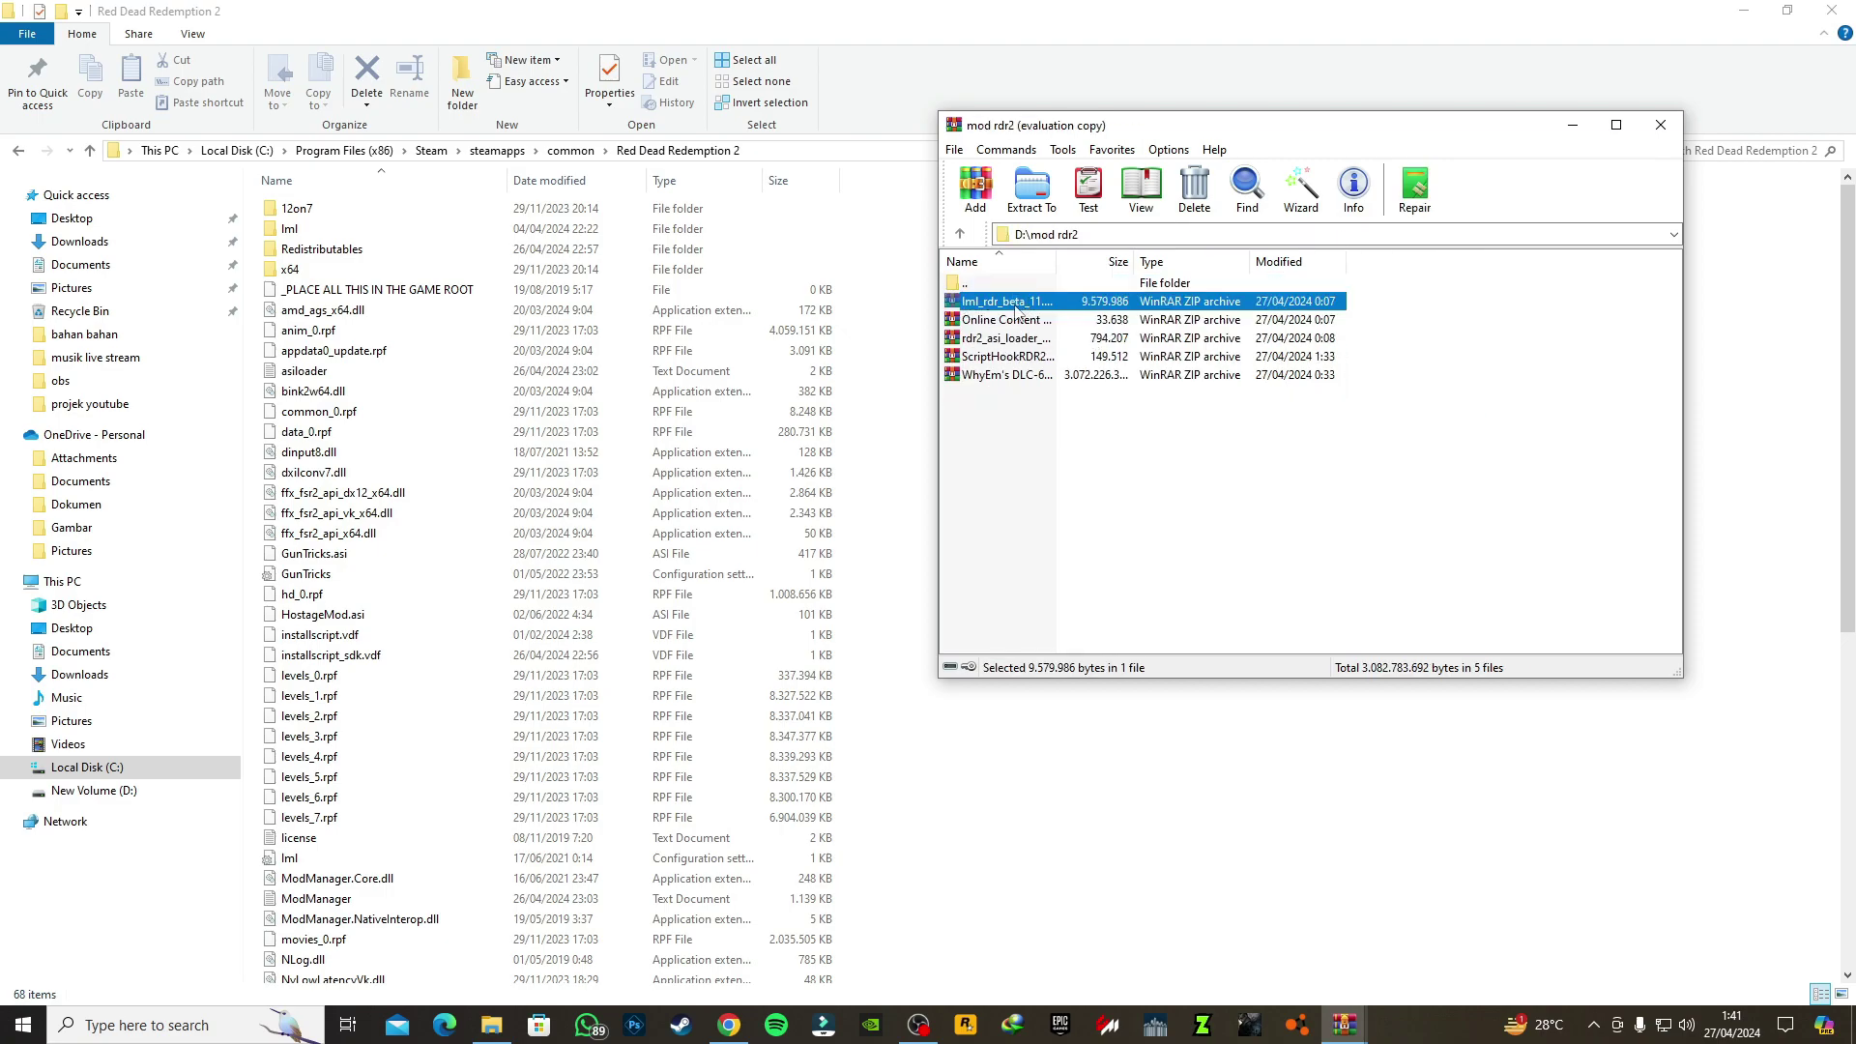
{"action": "double_click", "coordinate": [979, 303]}
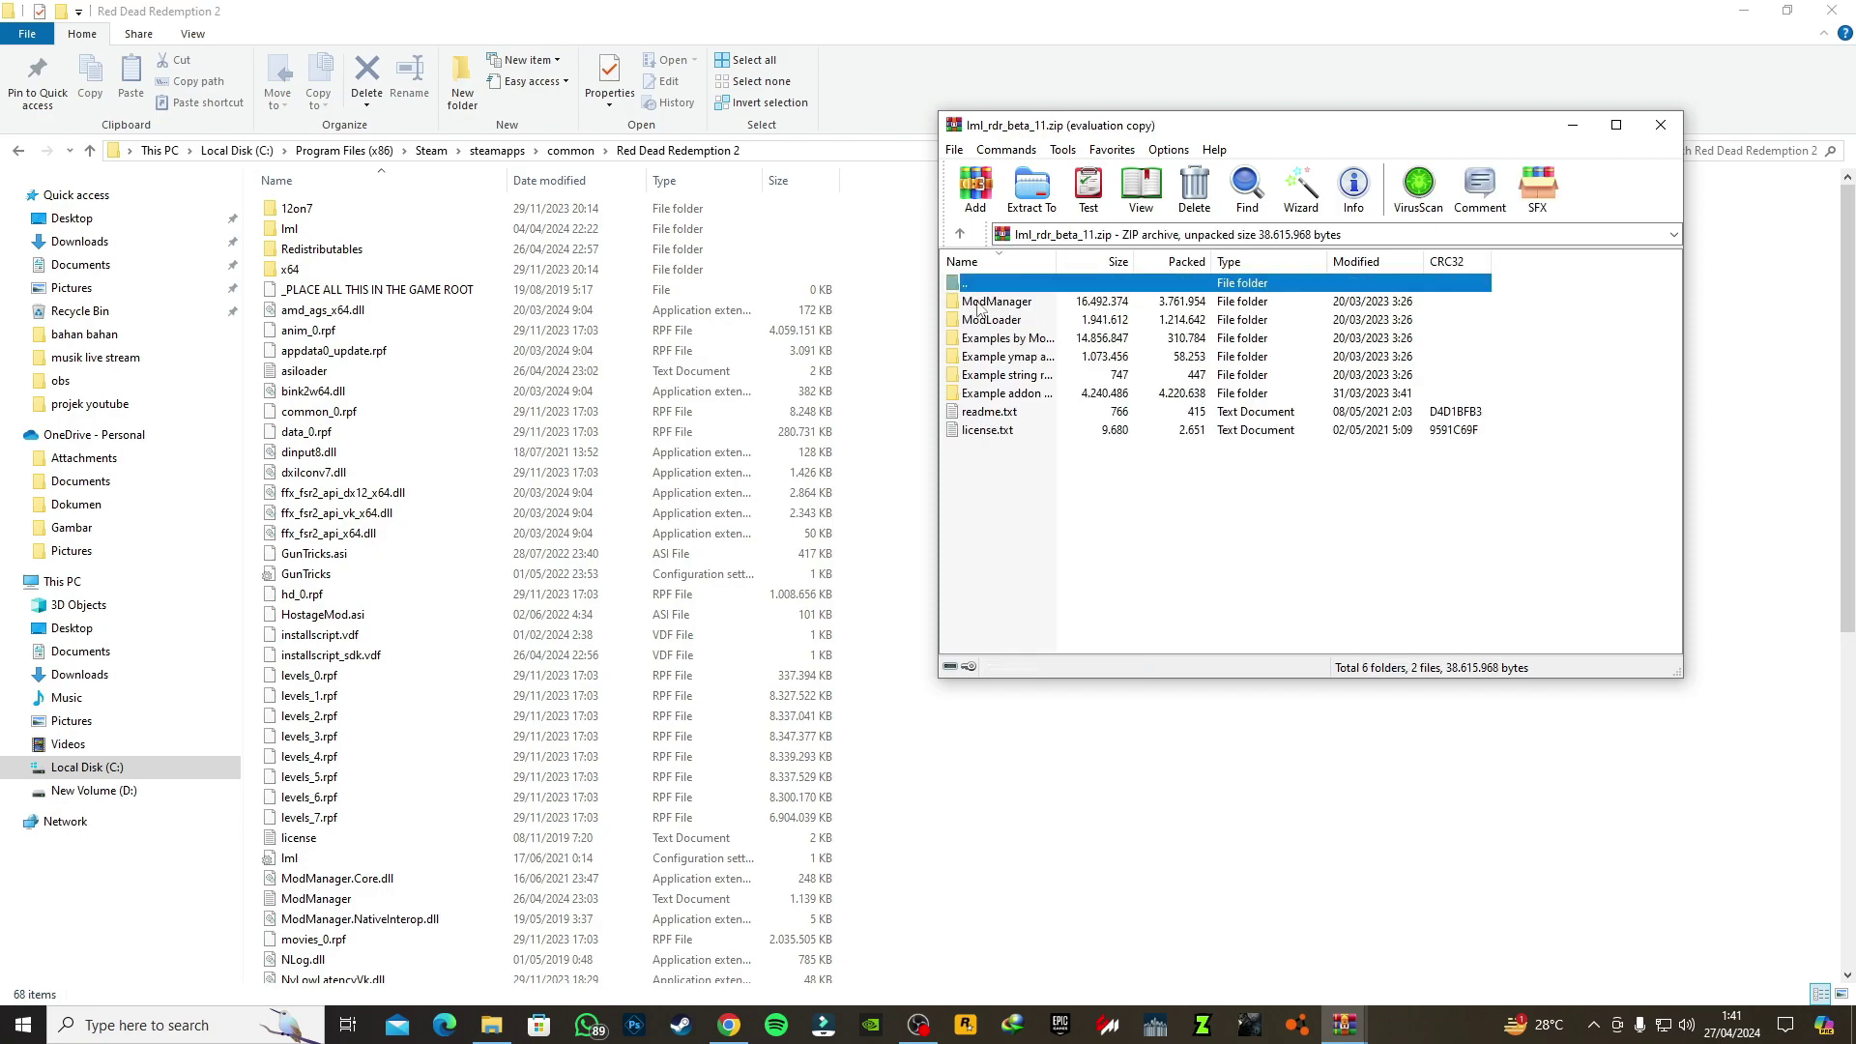
{"action": "double_click", "coordinate": [989, 320]}
{"action": "left_click_drag", "start_coordinate": [1071, 553], "coordinate": [1207, 355]}
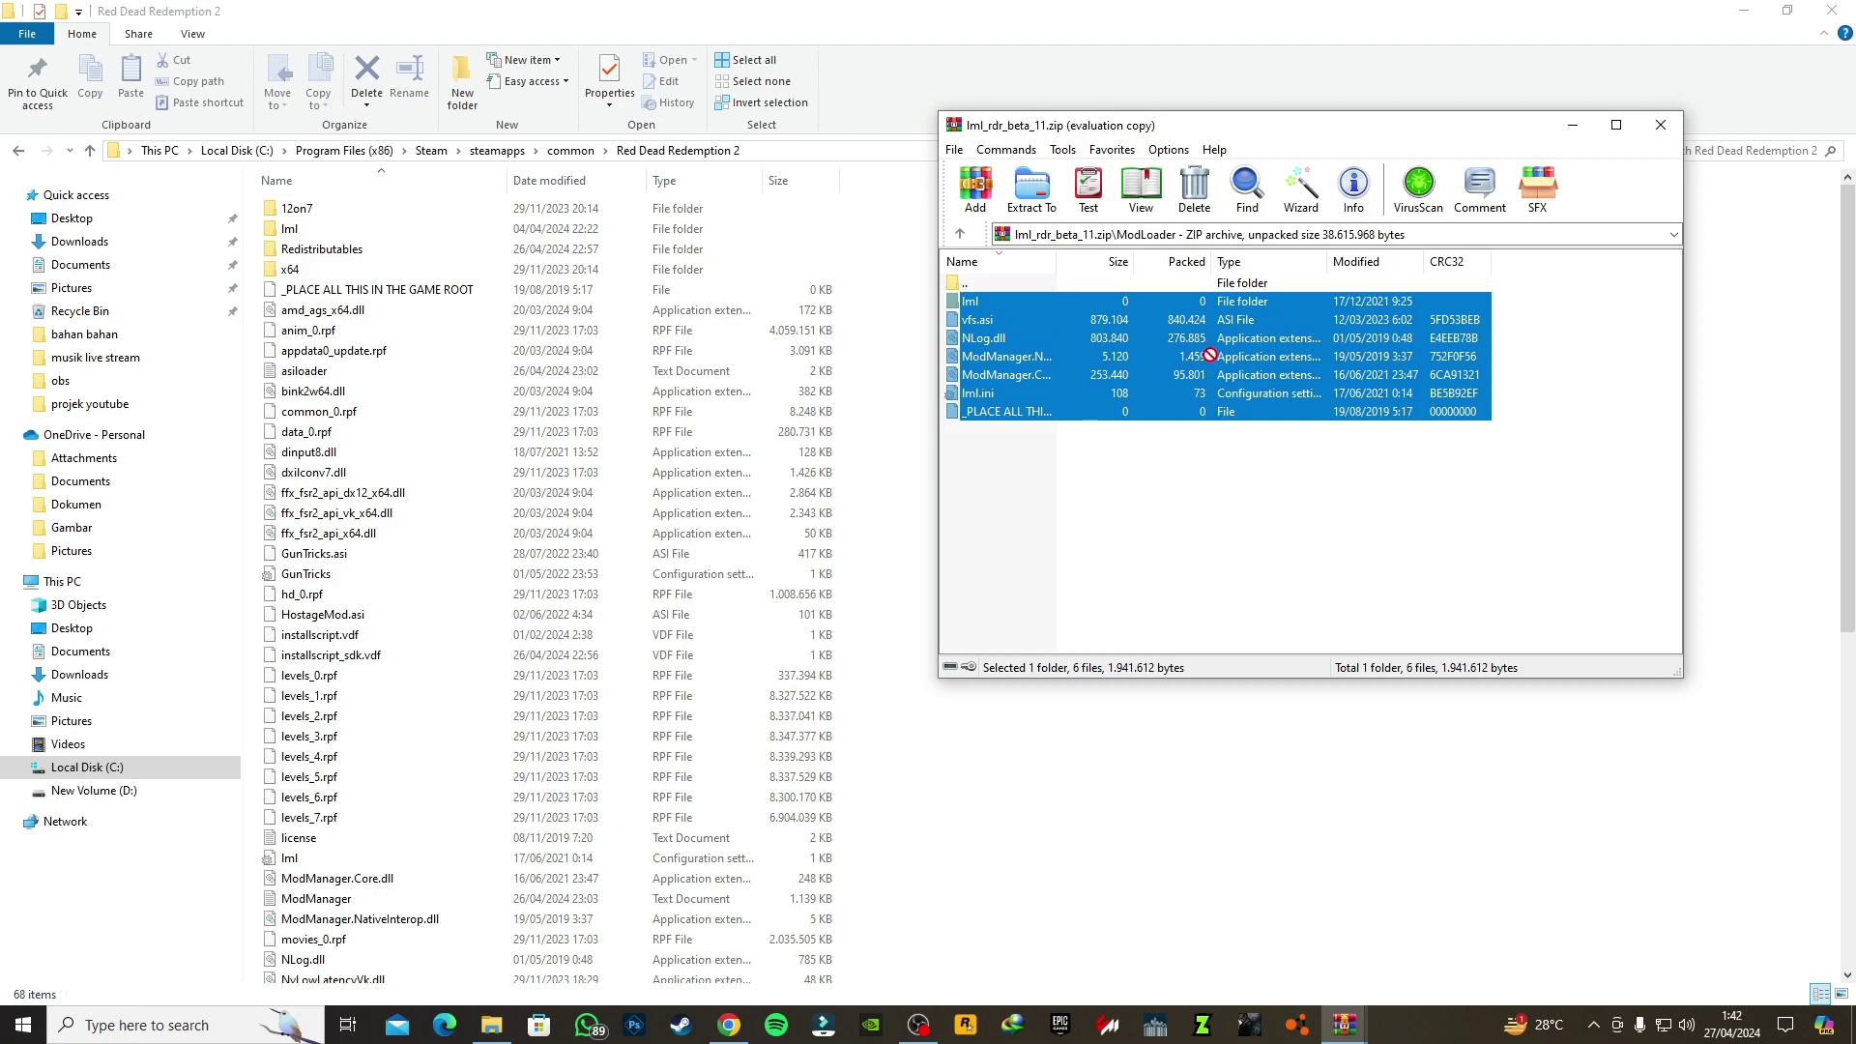
{"action": "double_click", "coordinate": [1027, 283]}
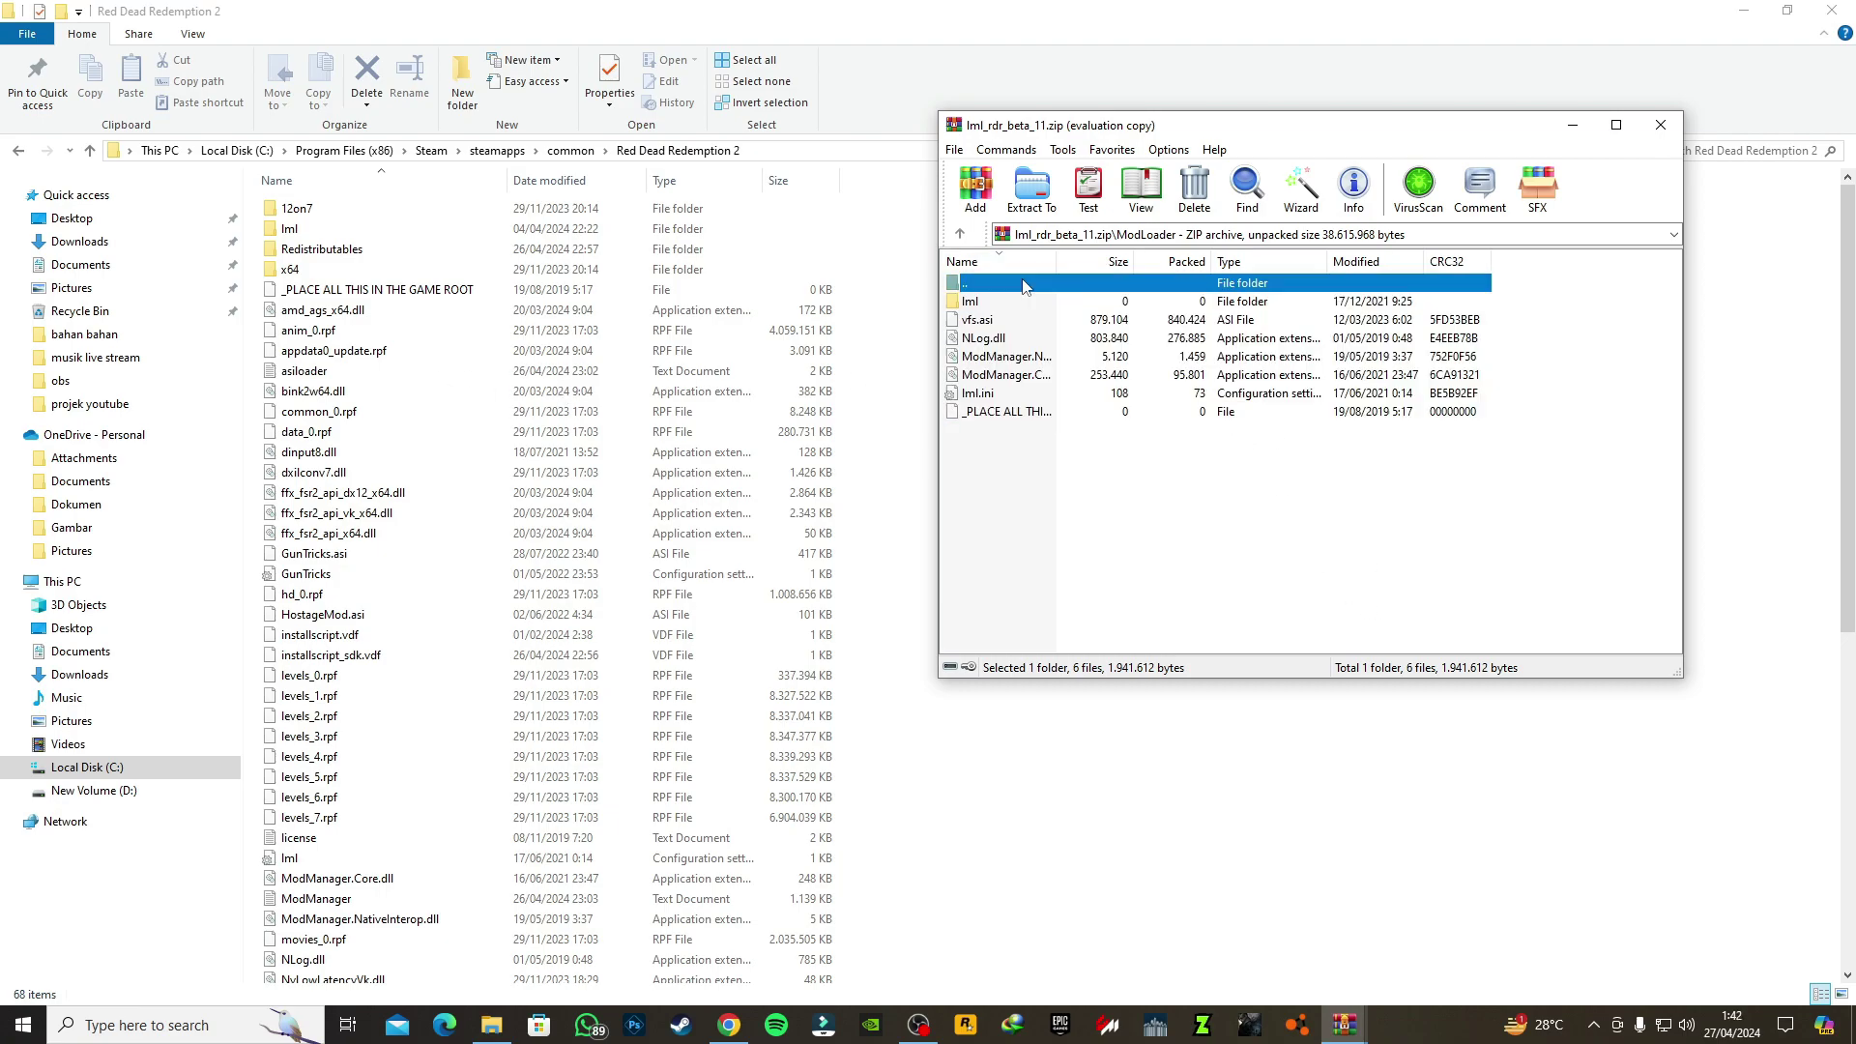
{"action": "left_click", "coordinate": [1662, 126]}
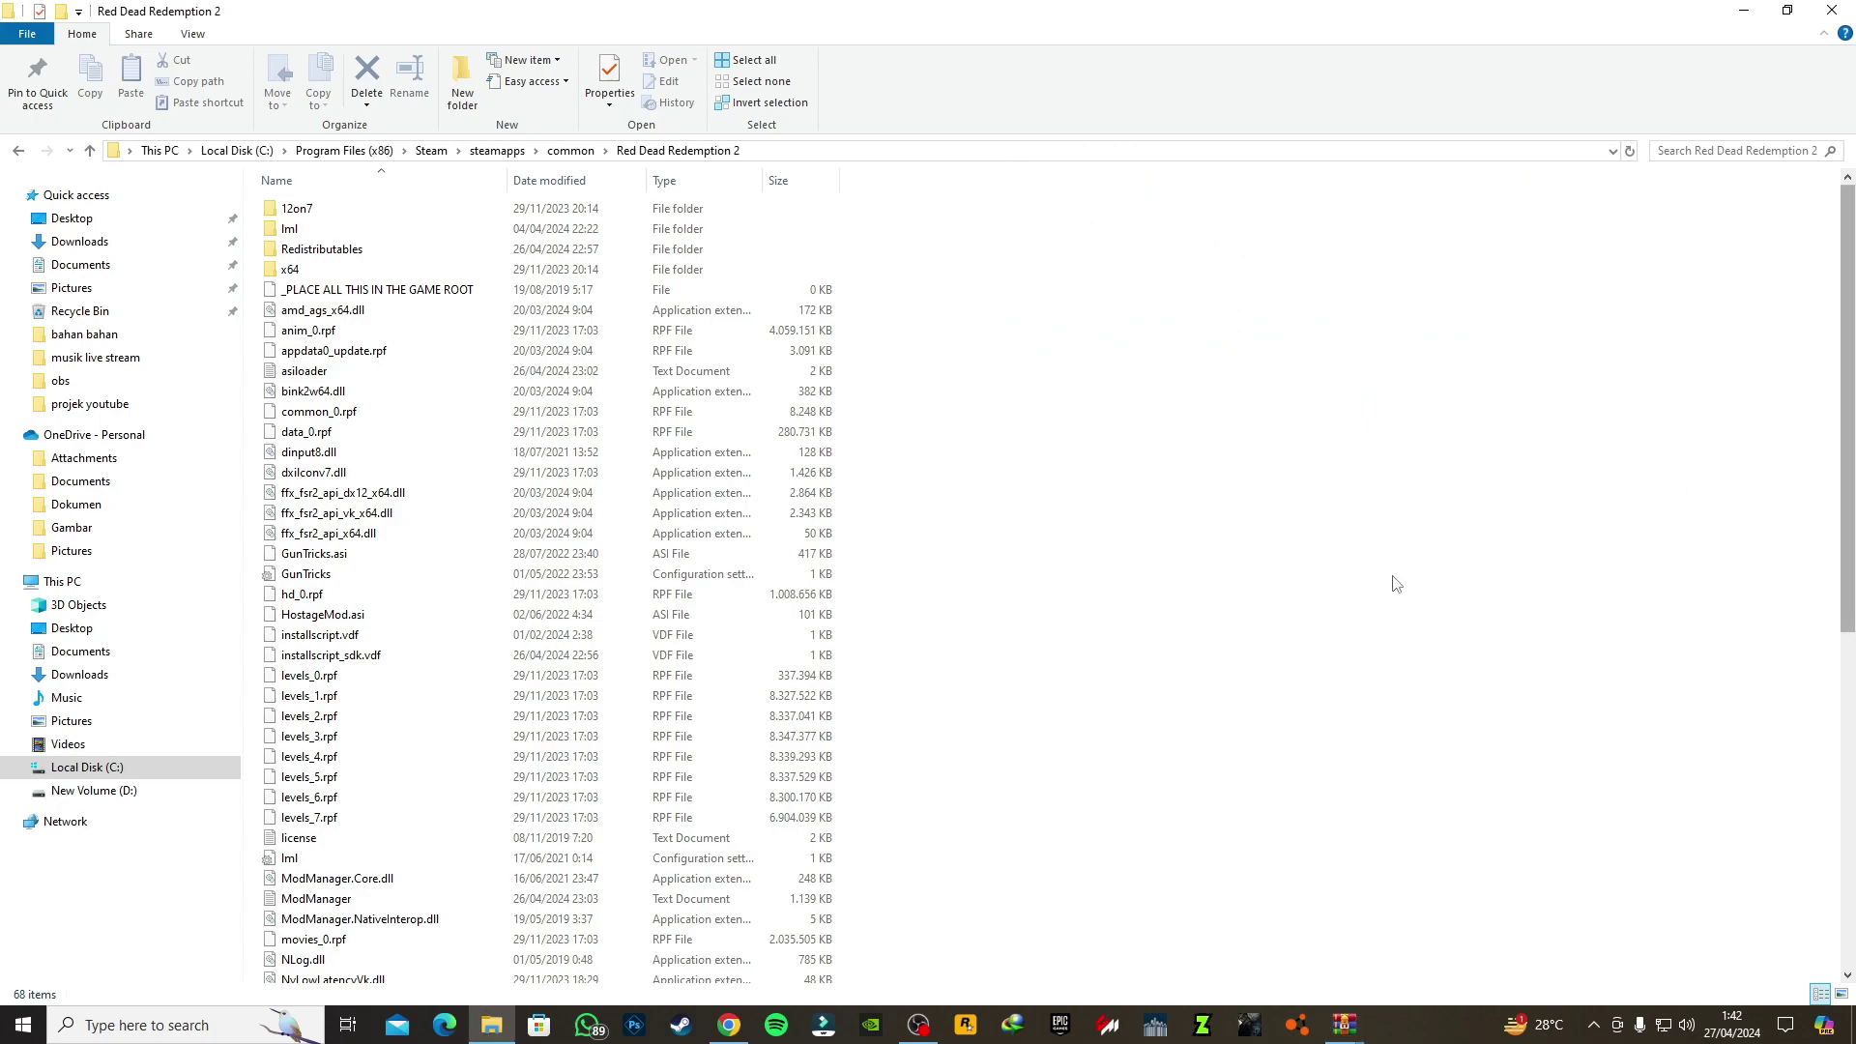
Step: Inspect the game's lml folder and its nested lml\TGAO subfolder, ending back in the game's main lml folder
{"action": "left_click", "coordinate": [351, 236]}
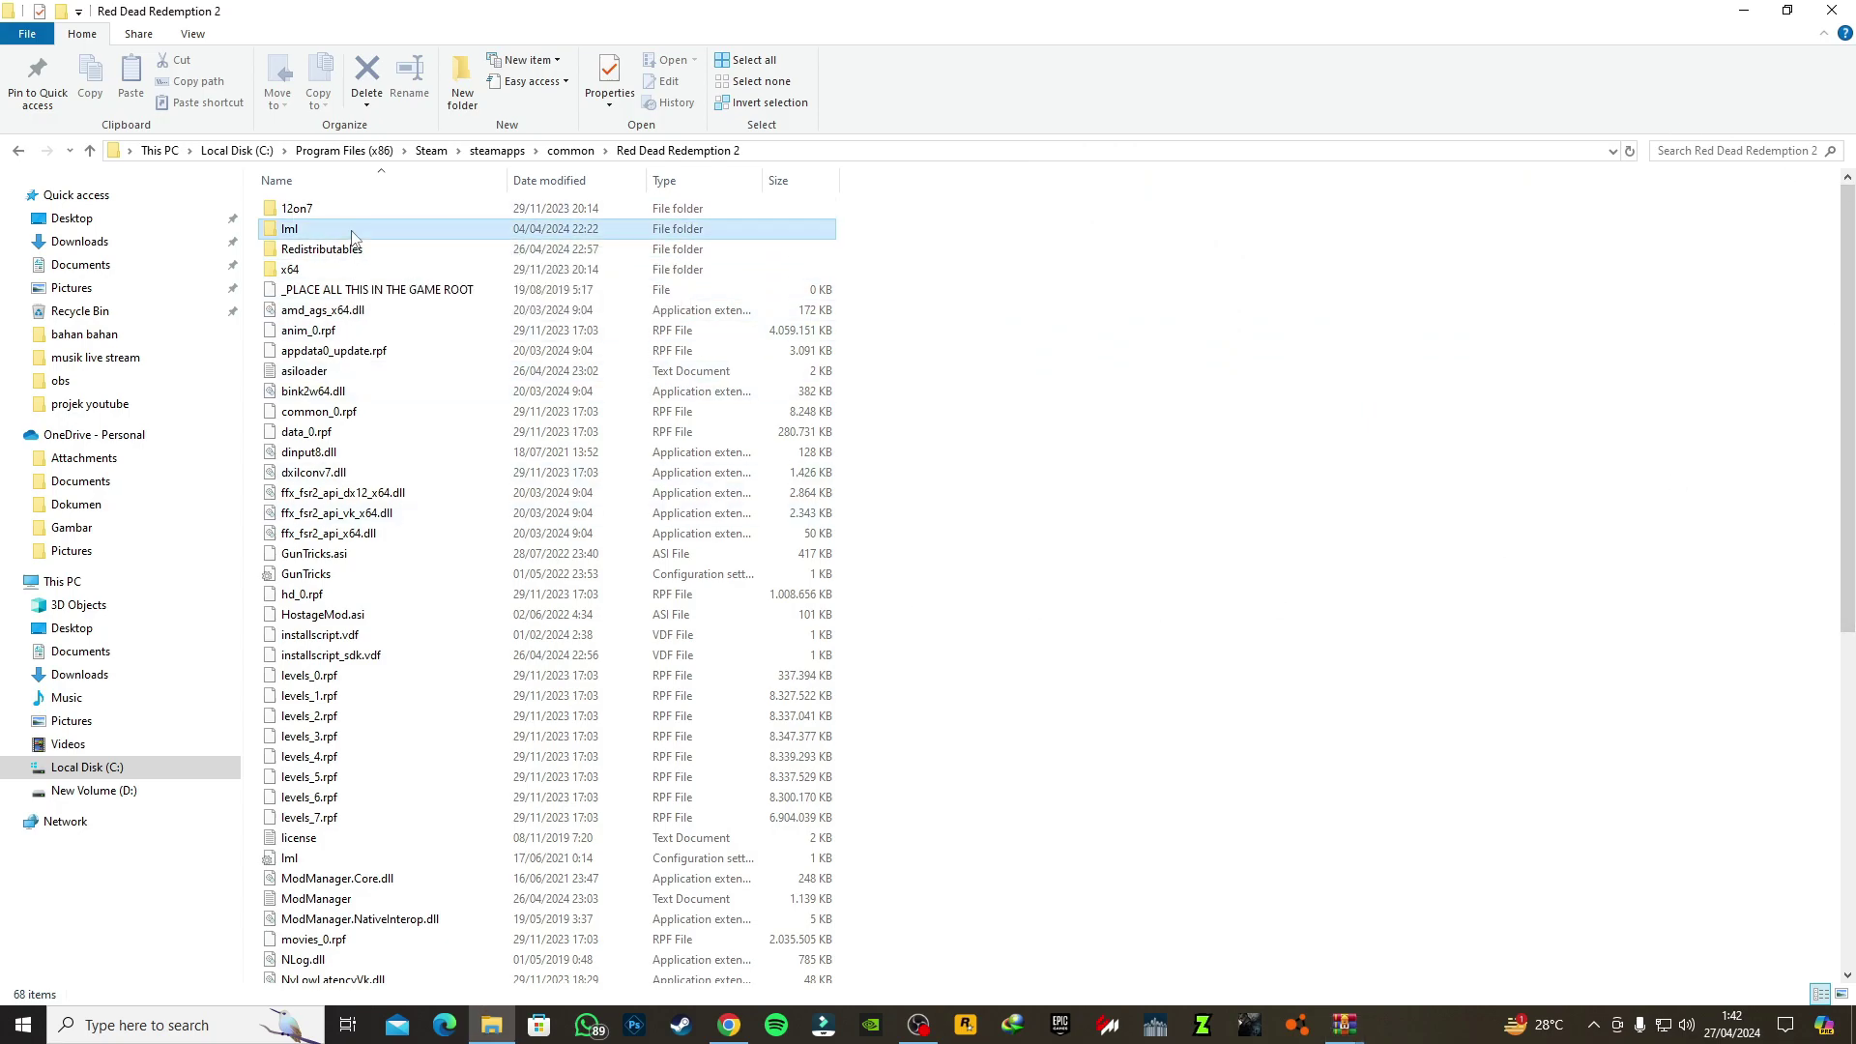
{"action": "double_click", "coordinate": [351, 236]}
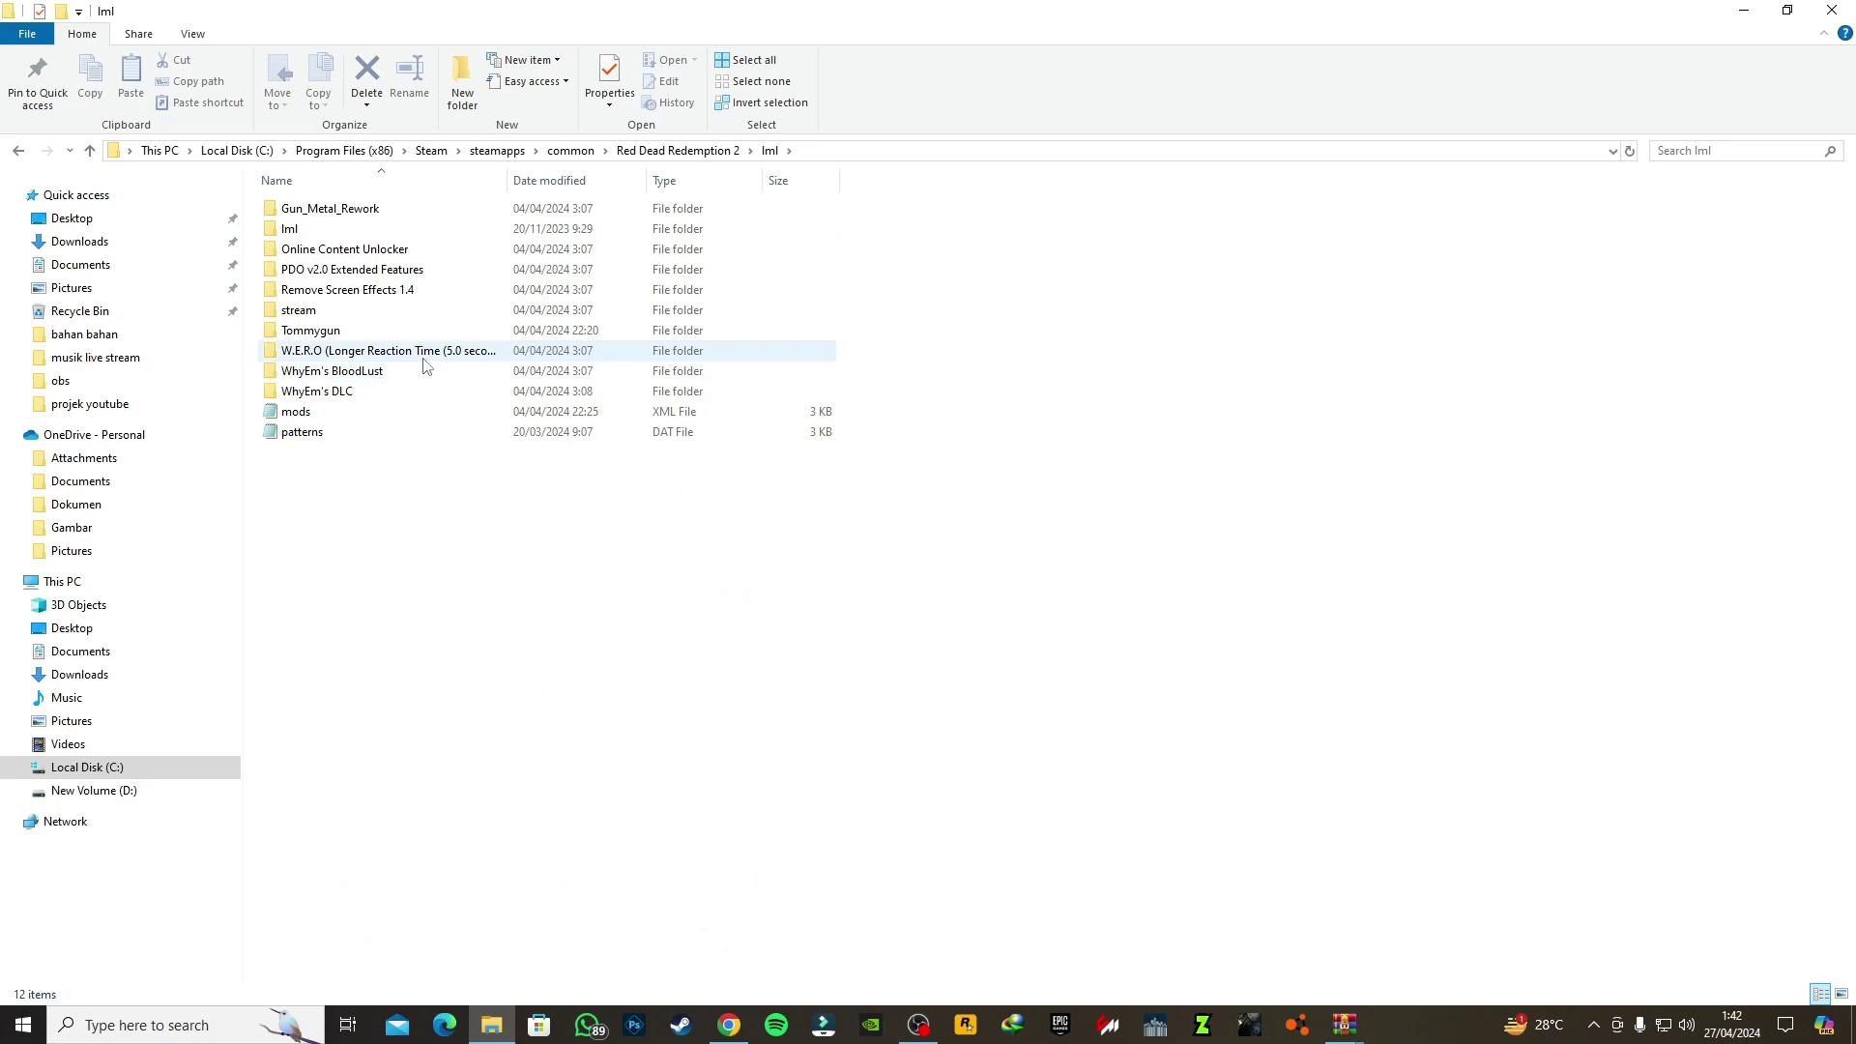
{"action": "double_click", "coordinate": [456, 228]}
{"action": "double_click", "coordinate": [456, 218]}
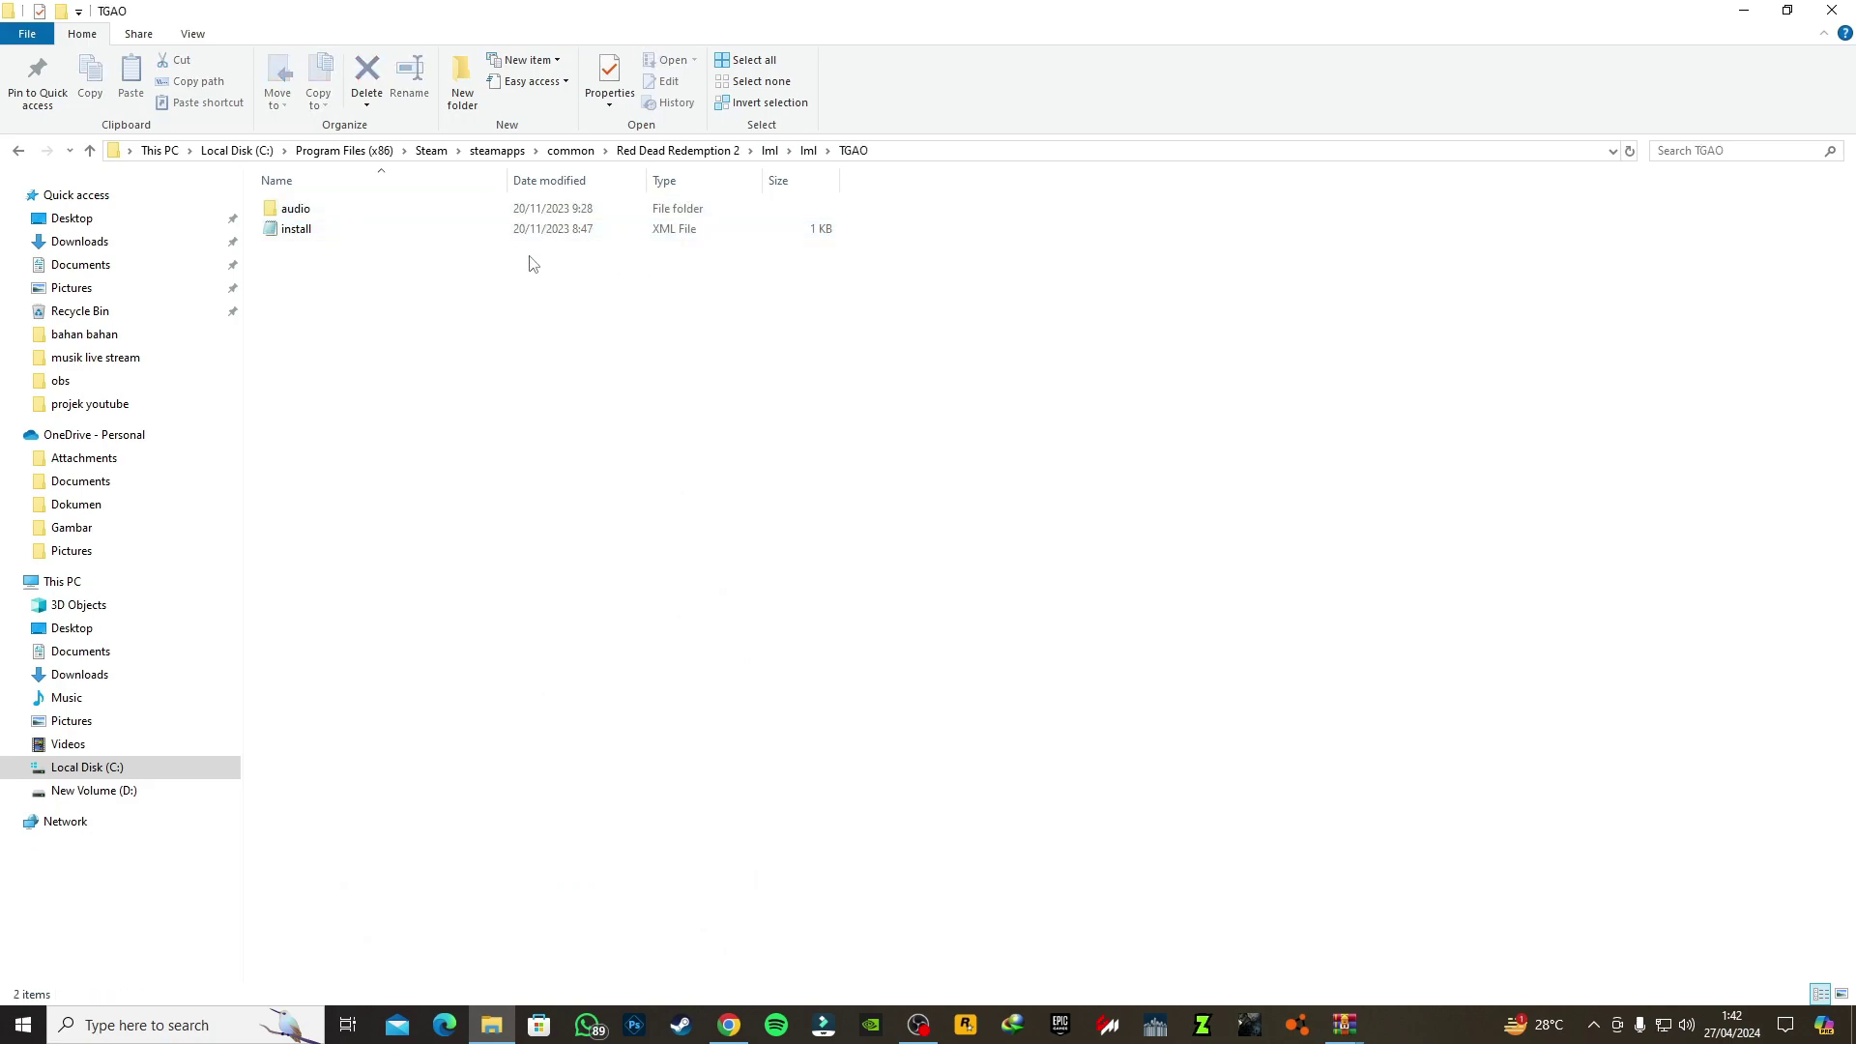
{"action": "left_click", "coordinate": [18, 150]}
{"action": "left_click", "coordinate": [18, 149]}
{"action": "left_click", "coordinate": [18, 150]}
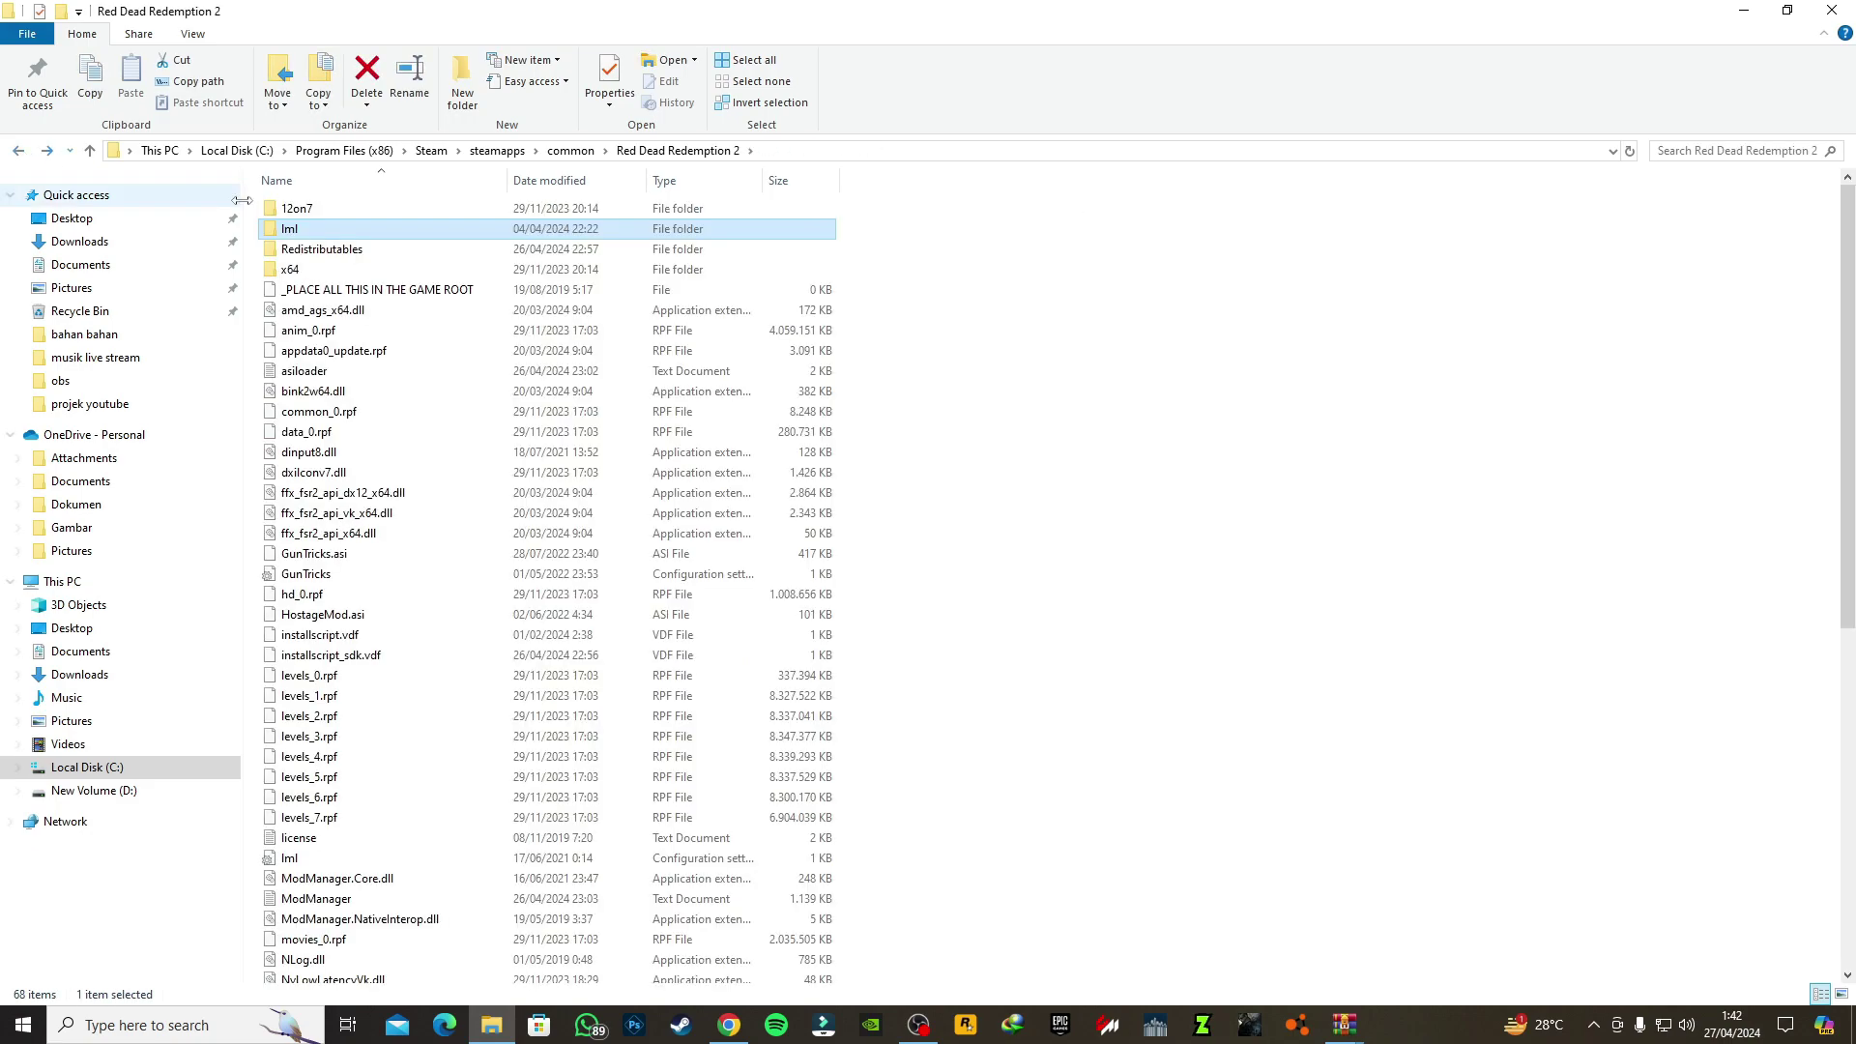
{"action": "double_click", "coordinate": [321, 228]}
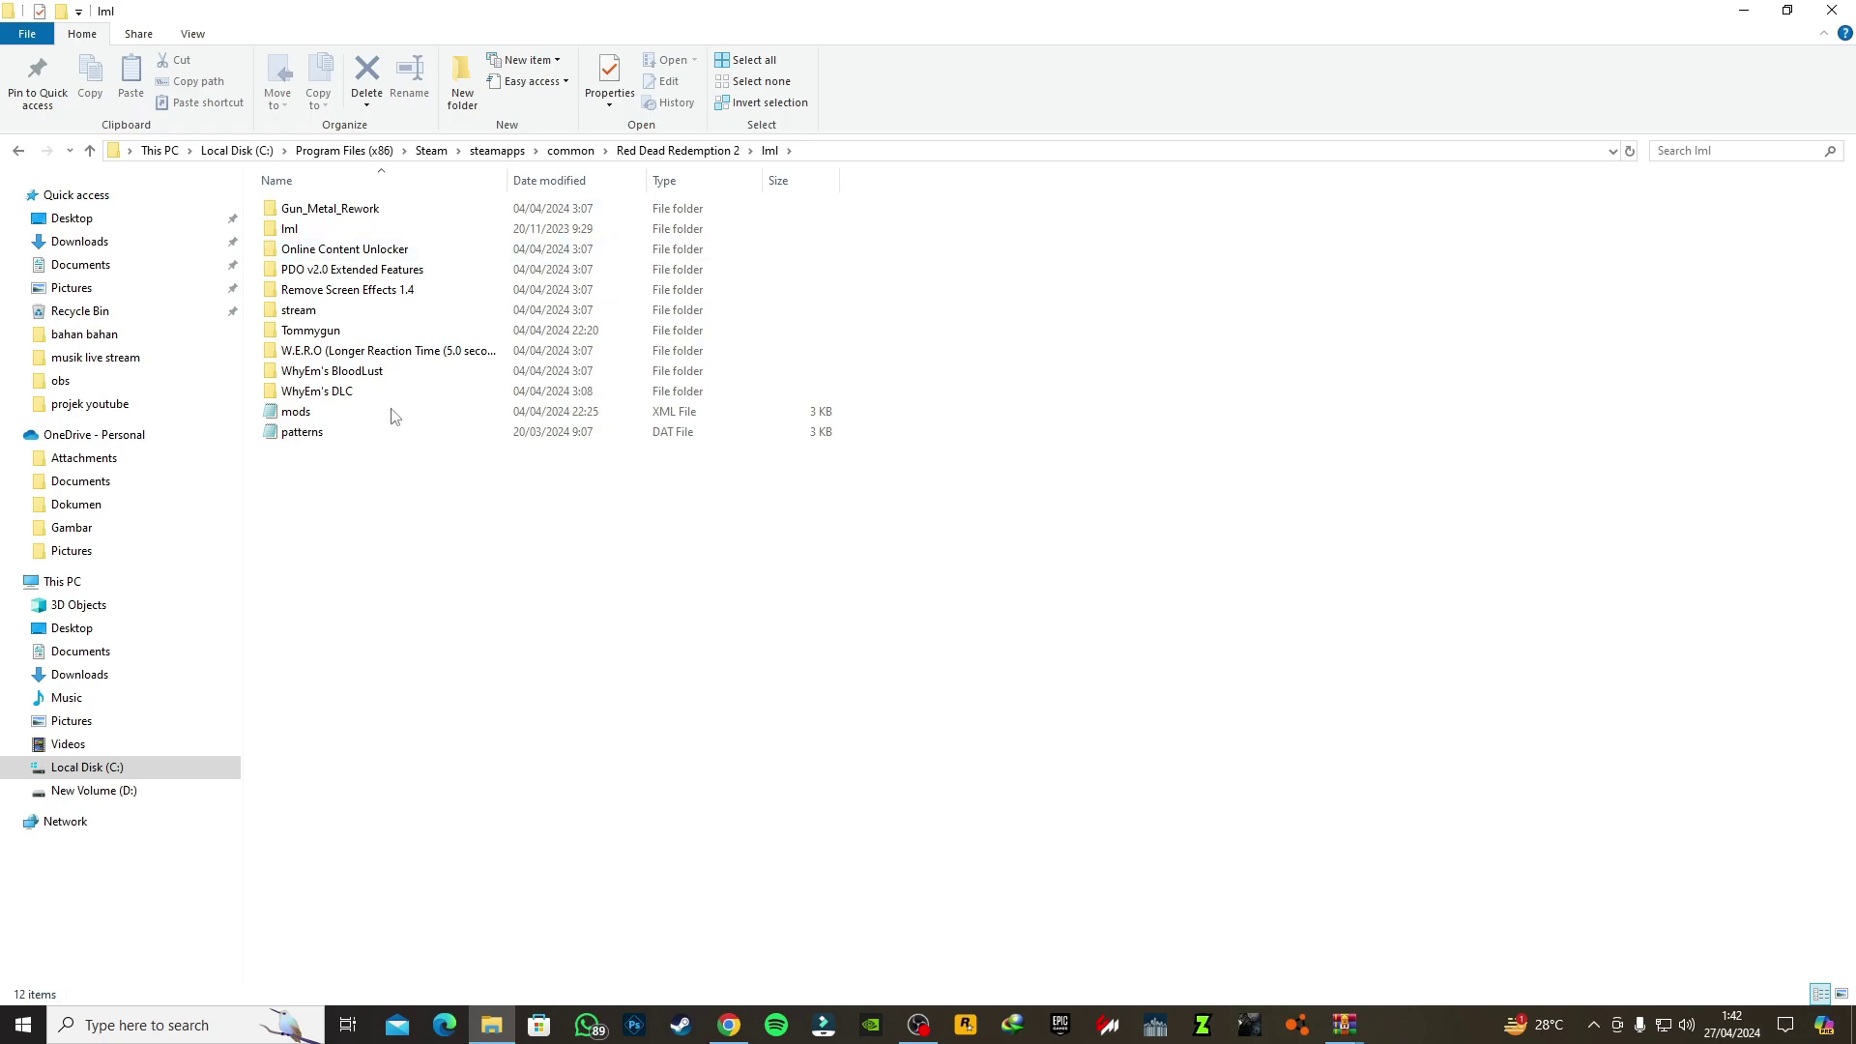
Step: Bring up the Online Content Unlocker archive, check its top level, and open its lml folder
{"action": "left_click", "coordinate": [1353, 1022]}
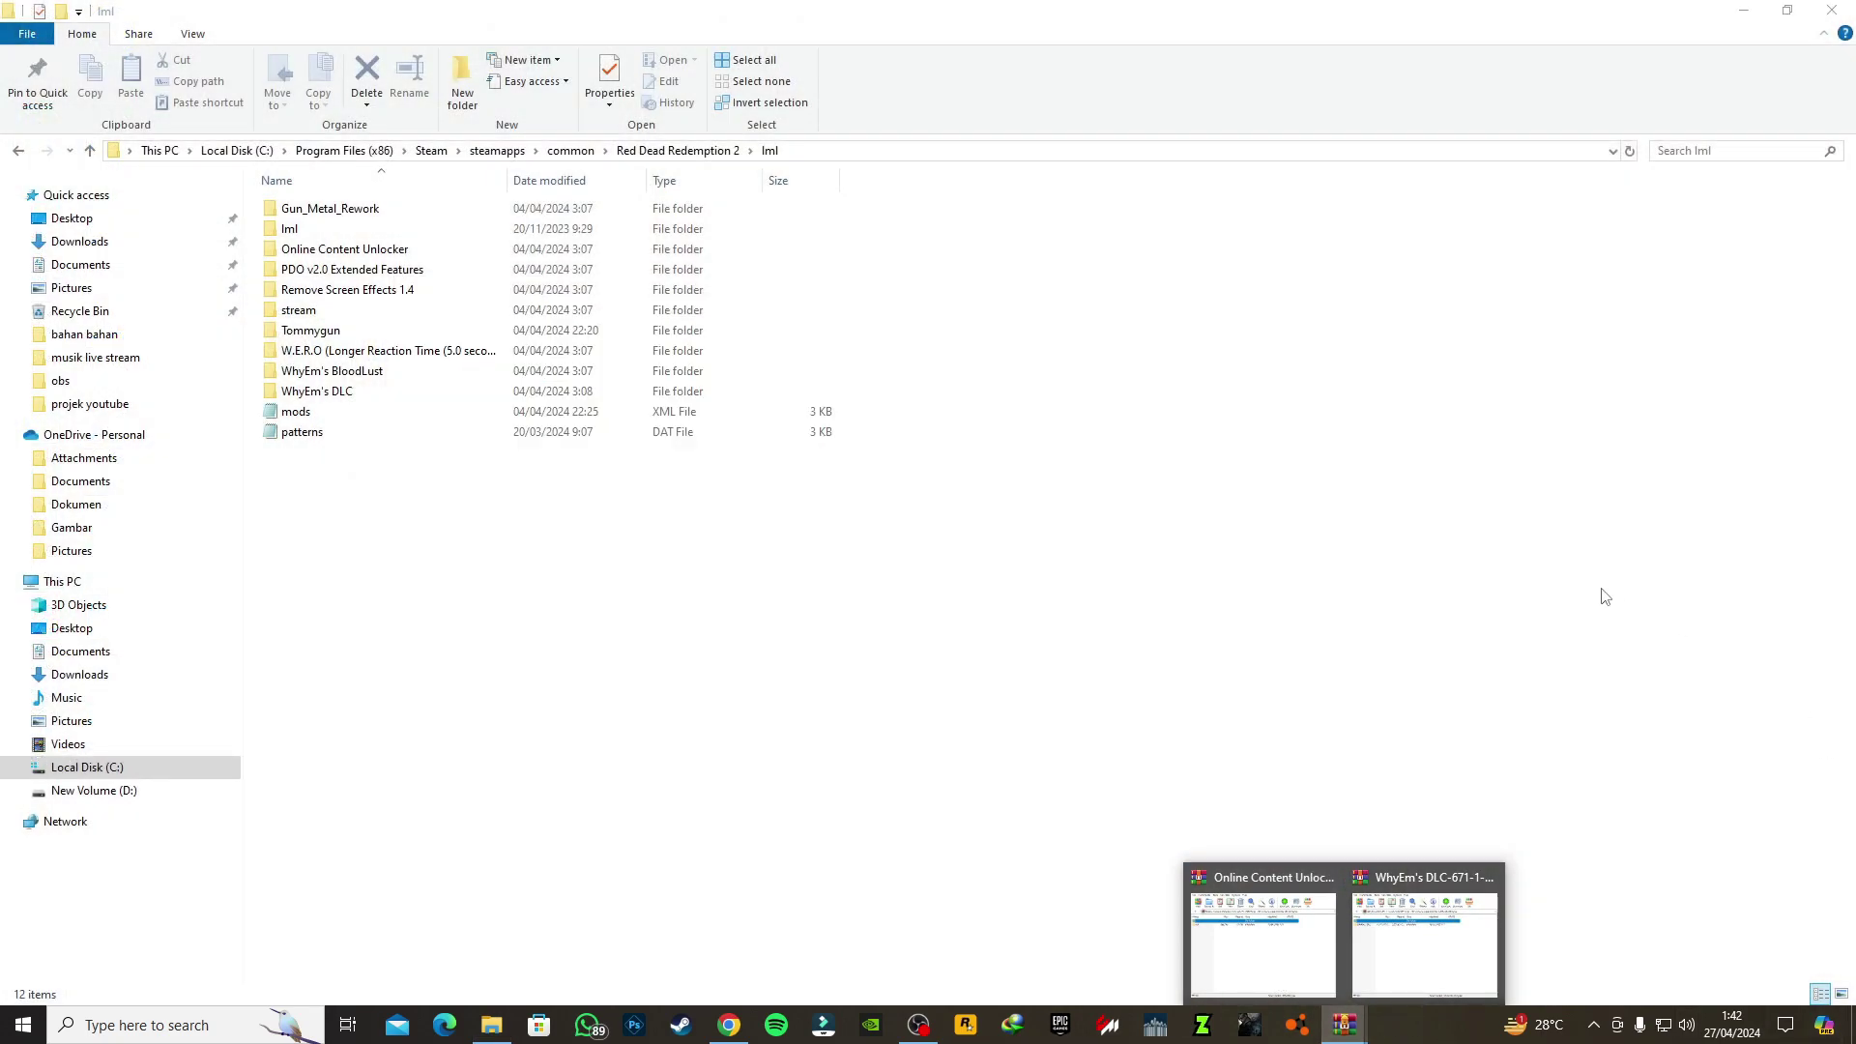
{"action": "mouse_move", "coordinate": [1345, 1023]}
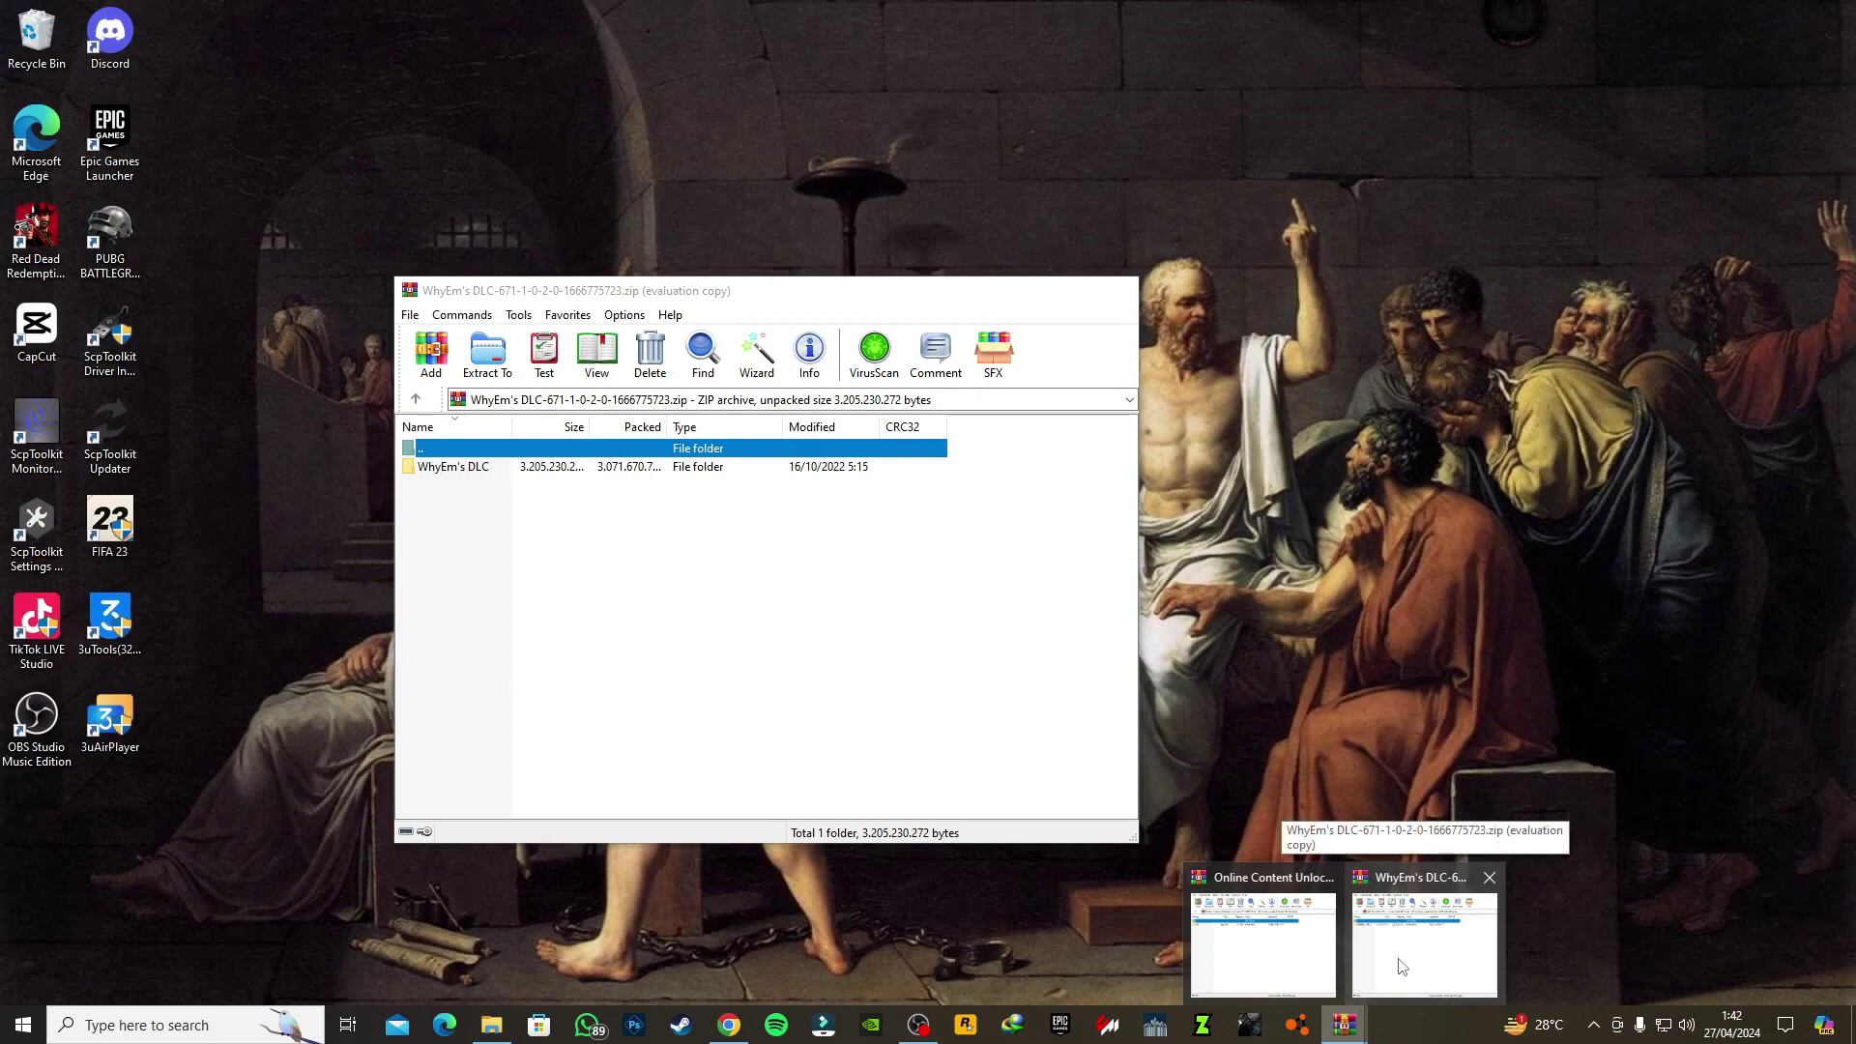
{"action": "left_click", "coordinate": [1257, 952]}
{"action": "double_click", "coordinate": [647, 469]}
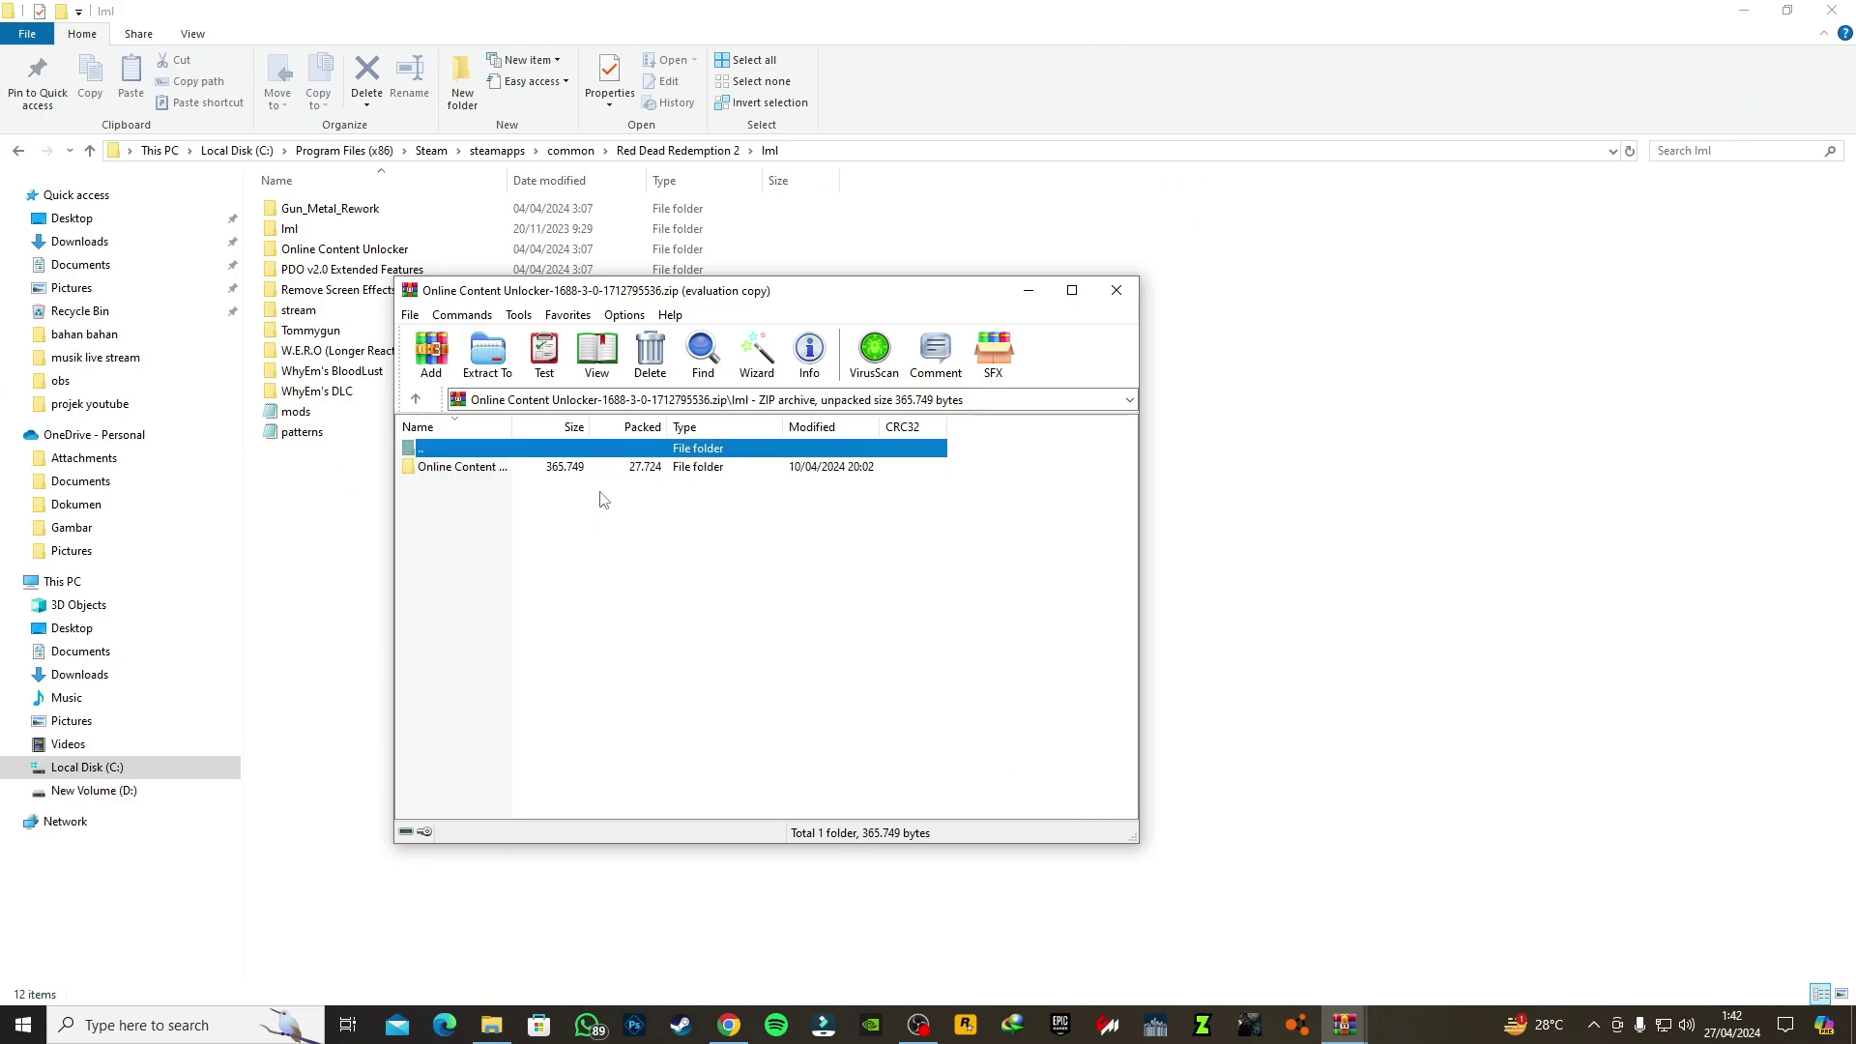
{"action": "double_click", "coordinate": [587, 448]}
{"action": "left_click", "coordinate": [616, 550]}
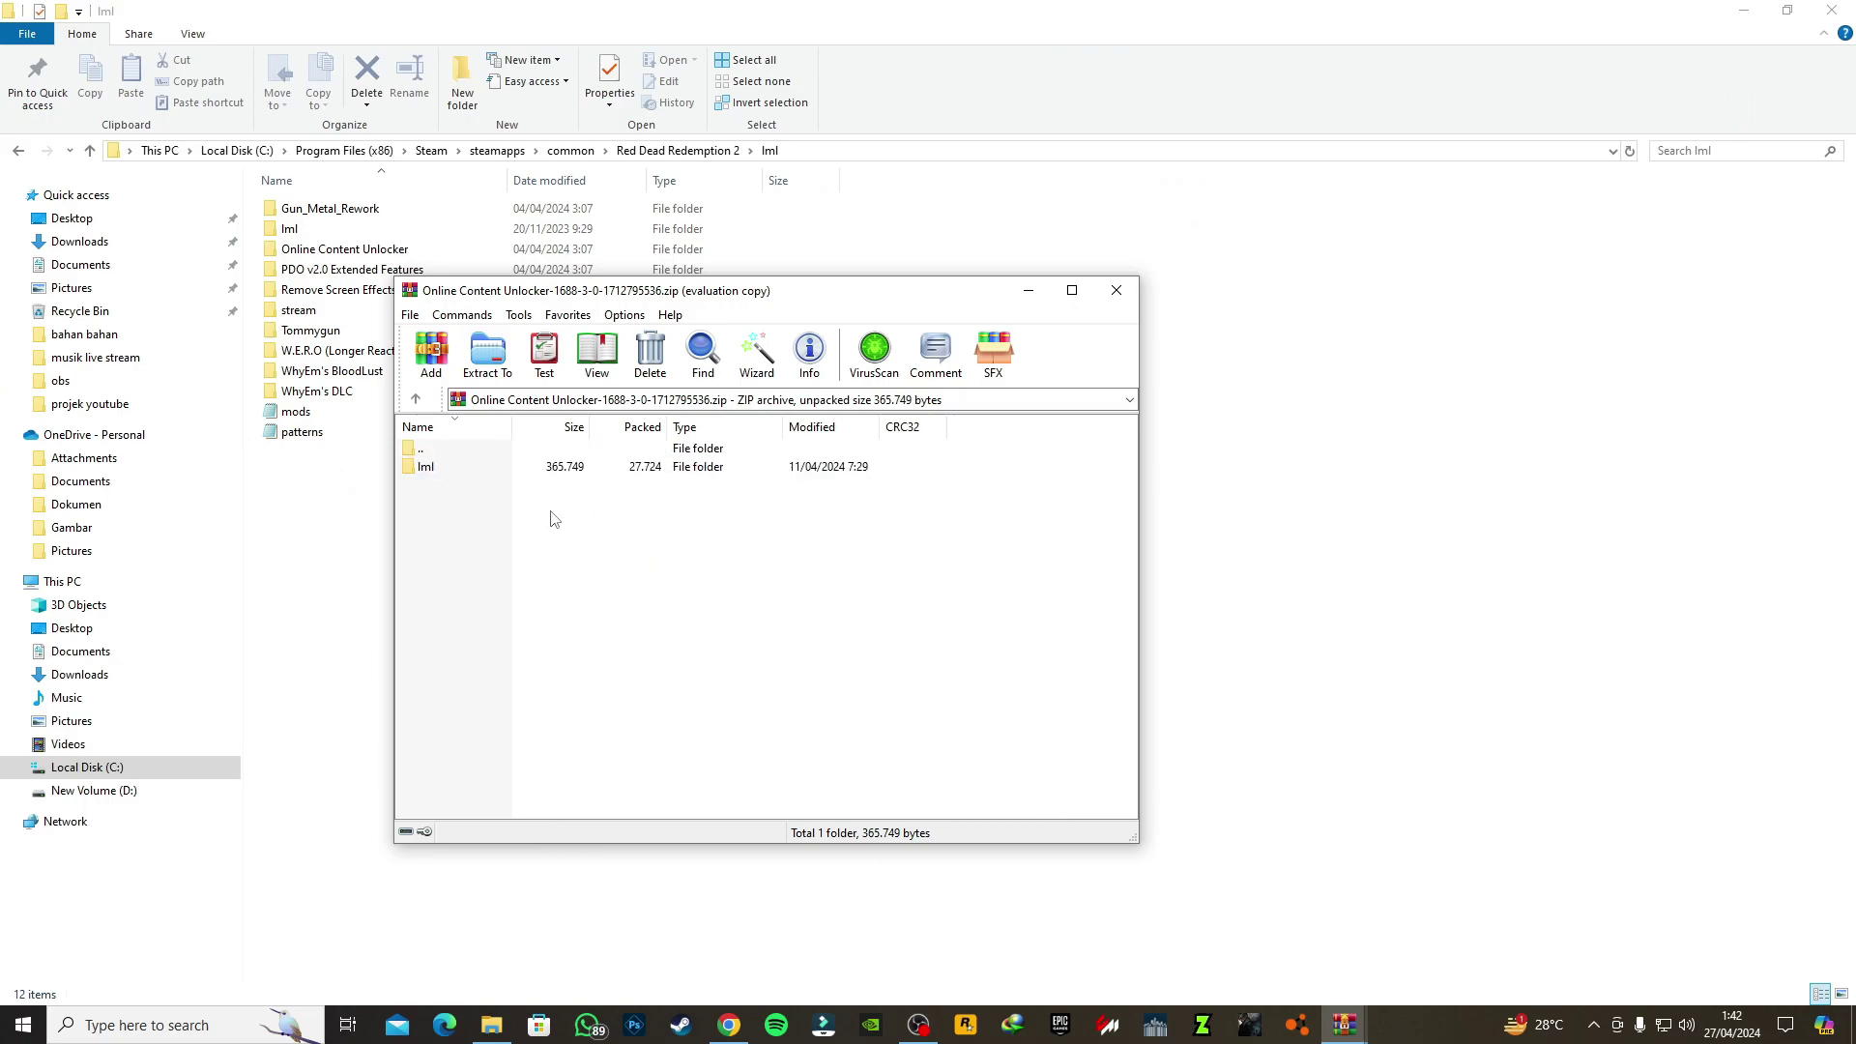
{"action": "double_click", "coordinate": [522, 469]}
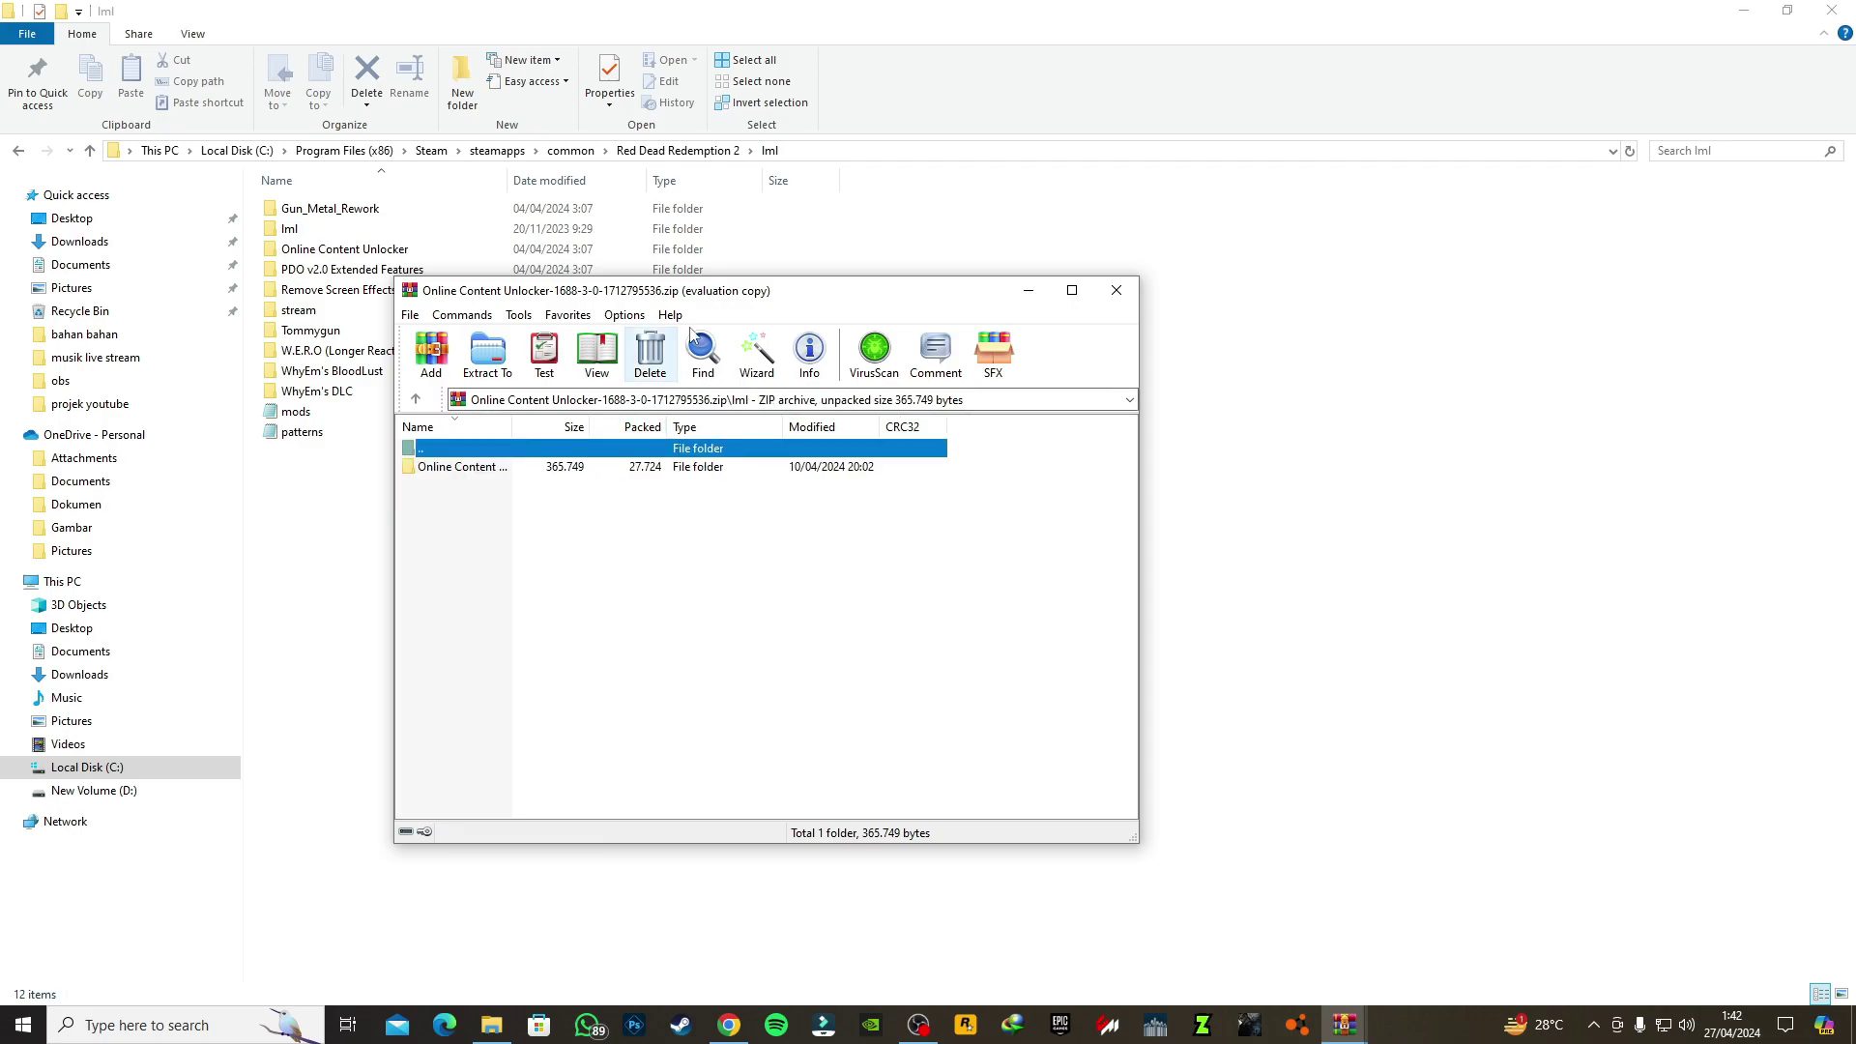
Step: Copy the Online Content Unlocker folder from the archive into the game's lml folder, and close the archive
{"action": "left_click_drag", "start_coordinate": [727, 302], "coordinate": [1382, 70]}
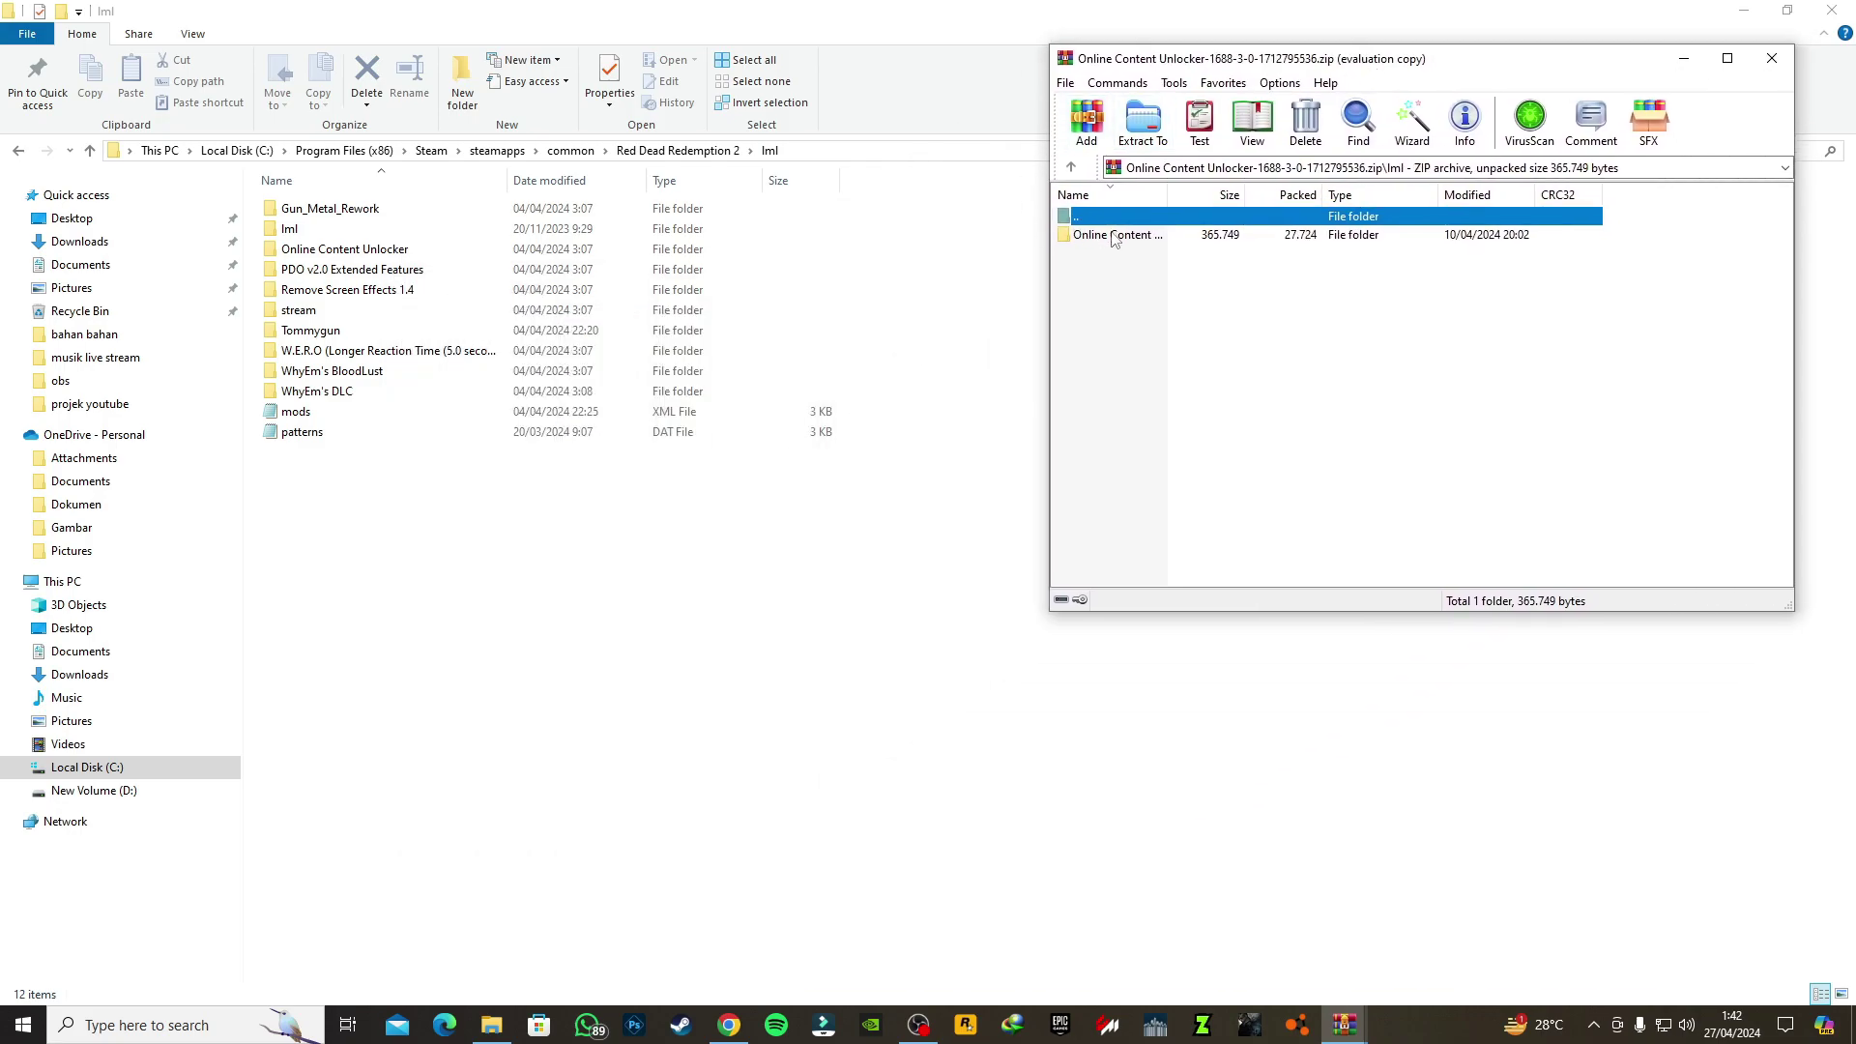
{"action": "left_click_drag", "start_coordinate": [1114, 239], "coordinate": [386, 261]}
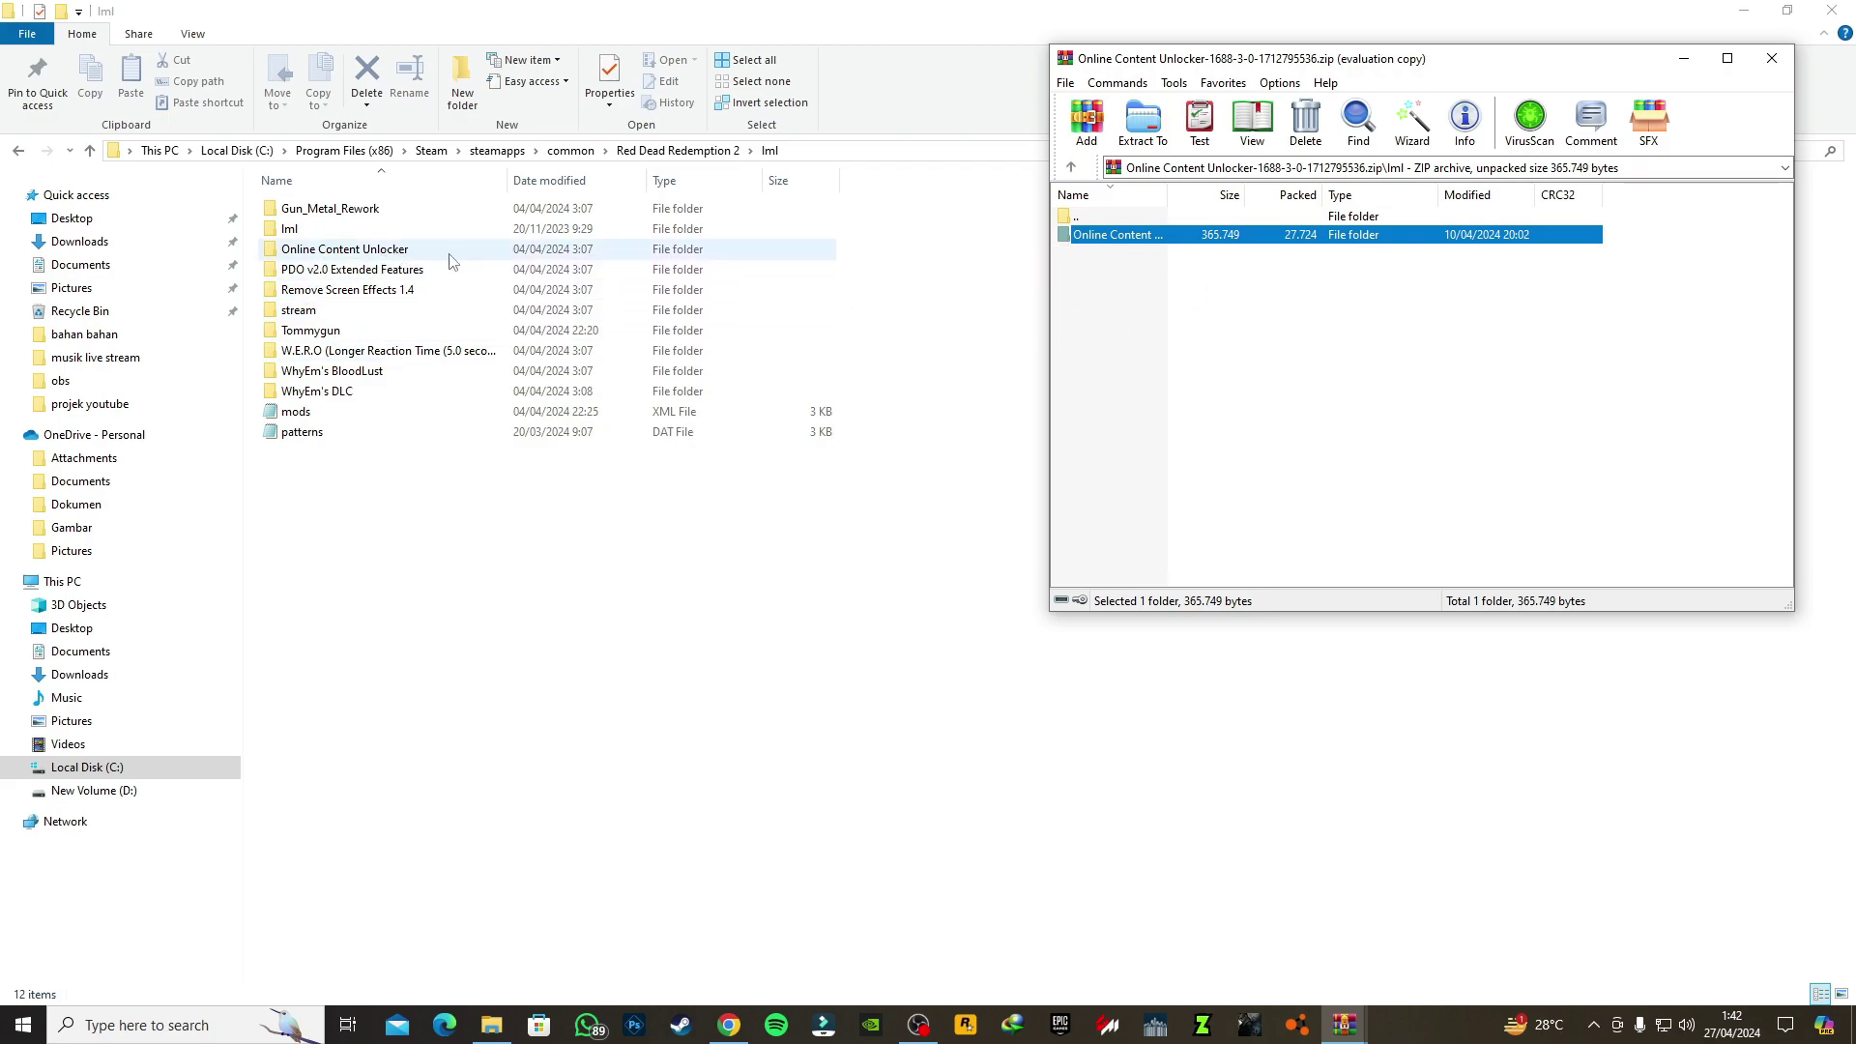
{"action": "left_click", "coordinate": [1771, 59]}
Step: Bring up the WhyEm's DLC archive beside the game's lml folder and select its WhyEm's DLC folder
{"action": "left_click", "coordinate": [1346, 1022]}
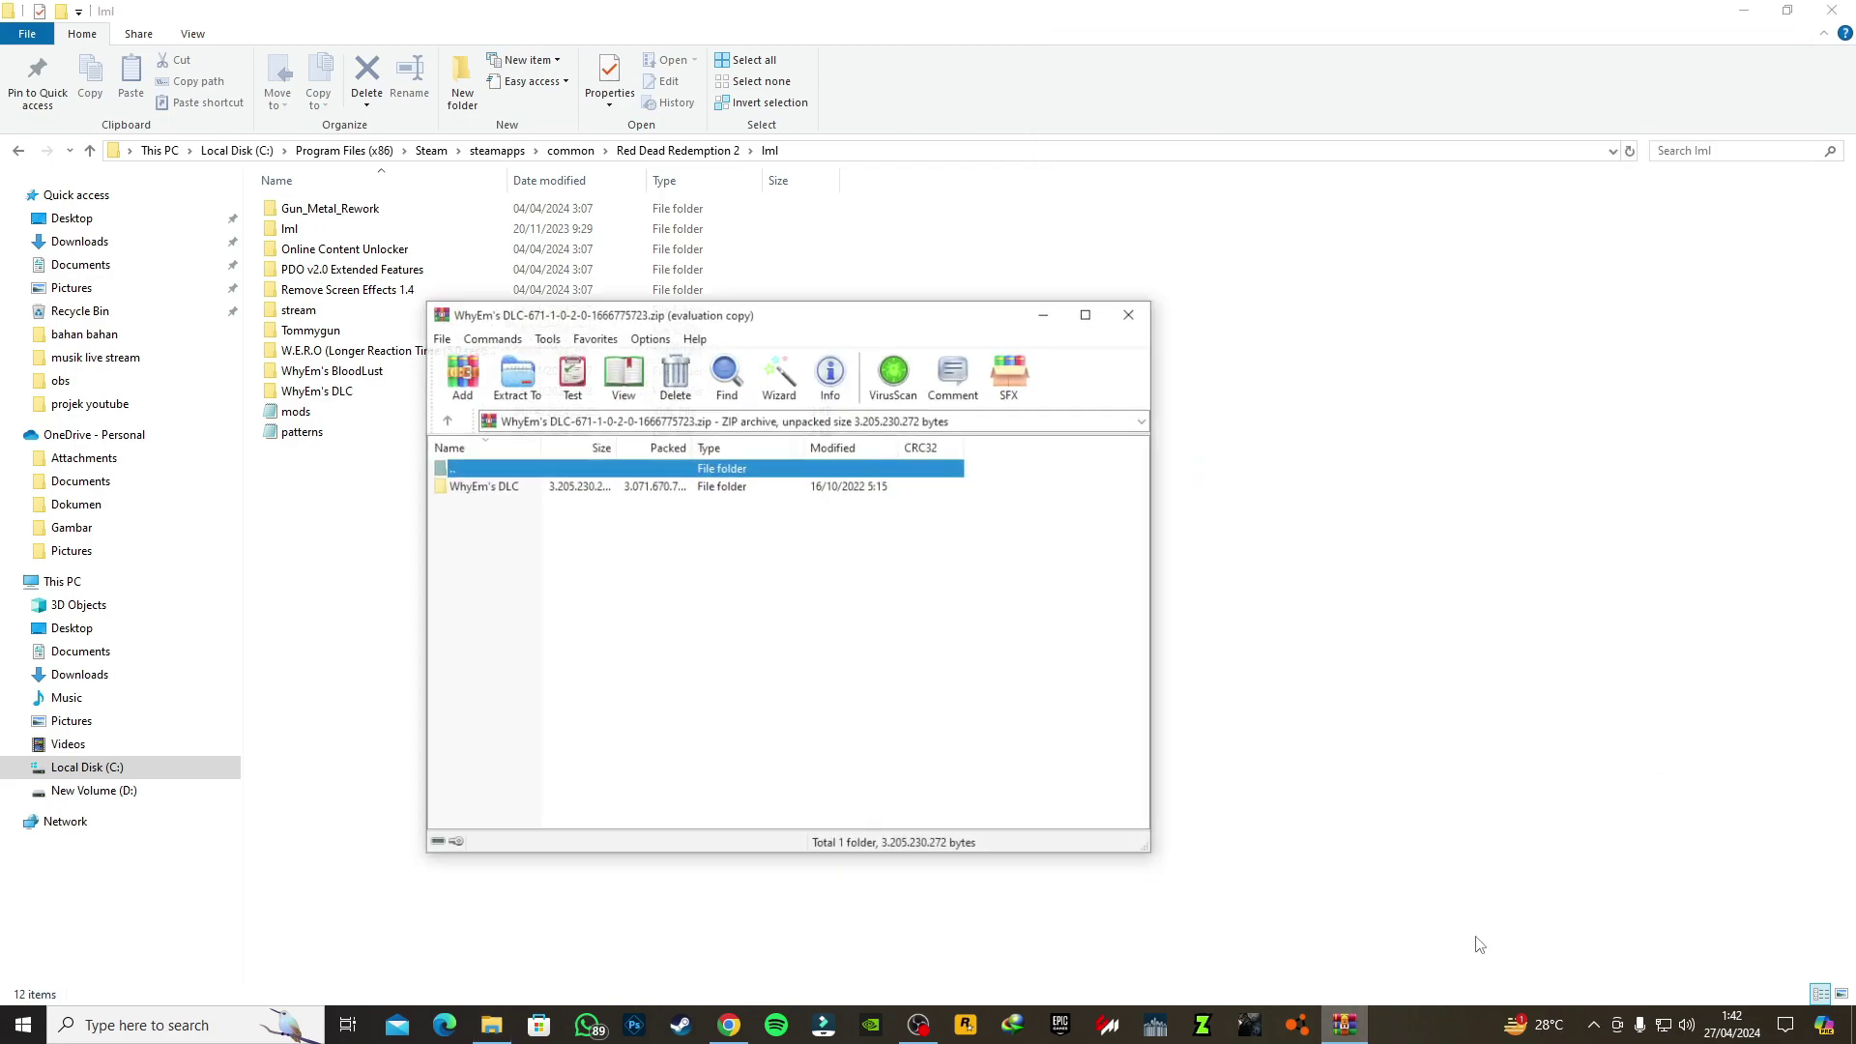
{"action": "left_click_drag", "start_coordinate": [835, 300], "coordinate": [1504, 152]}
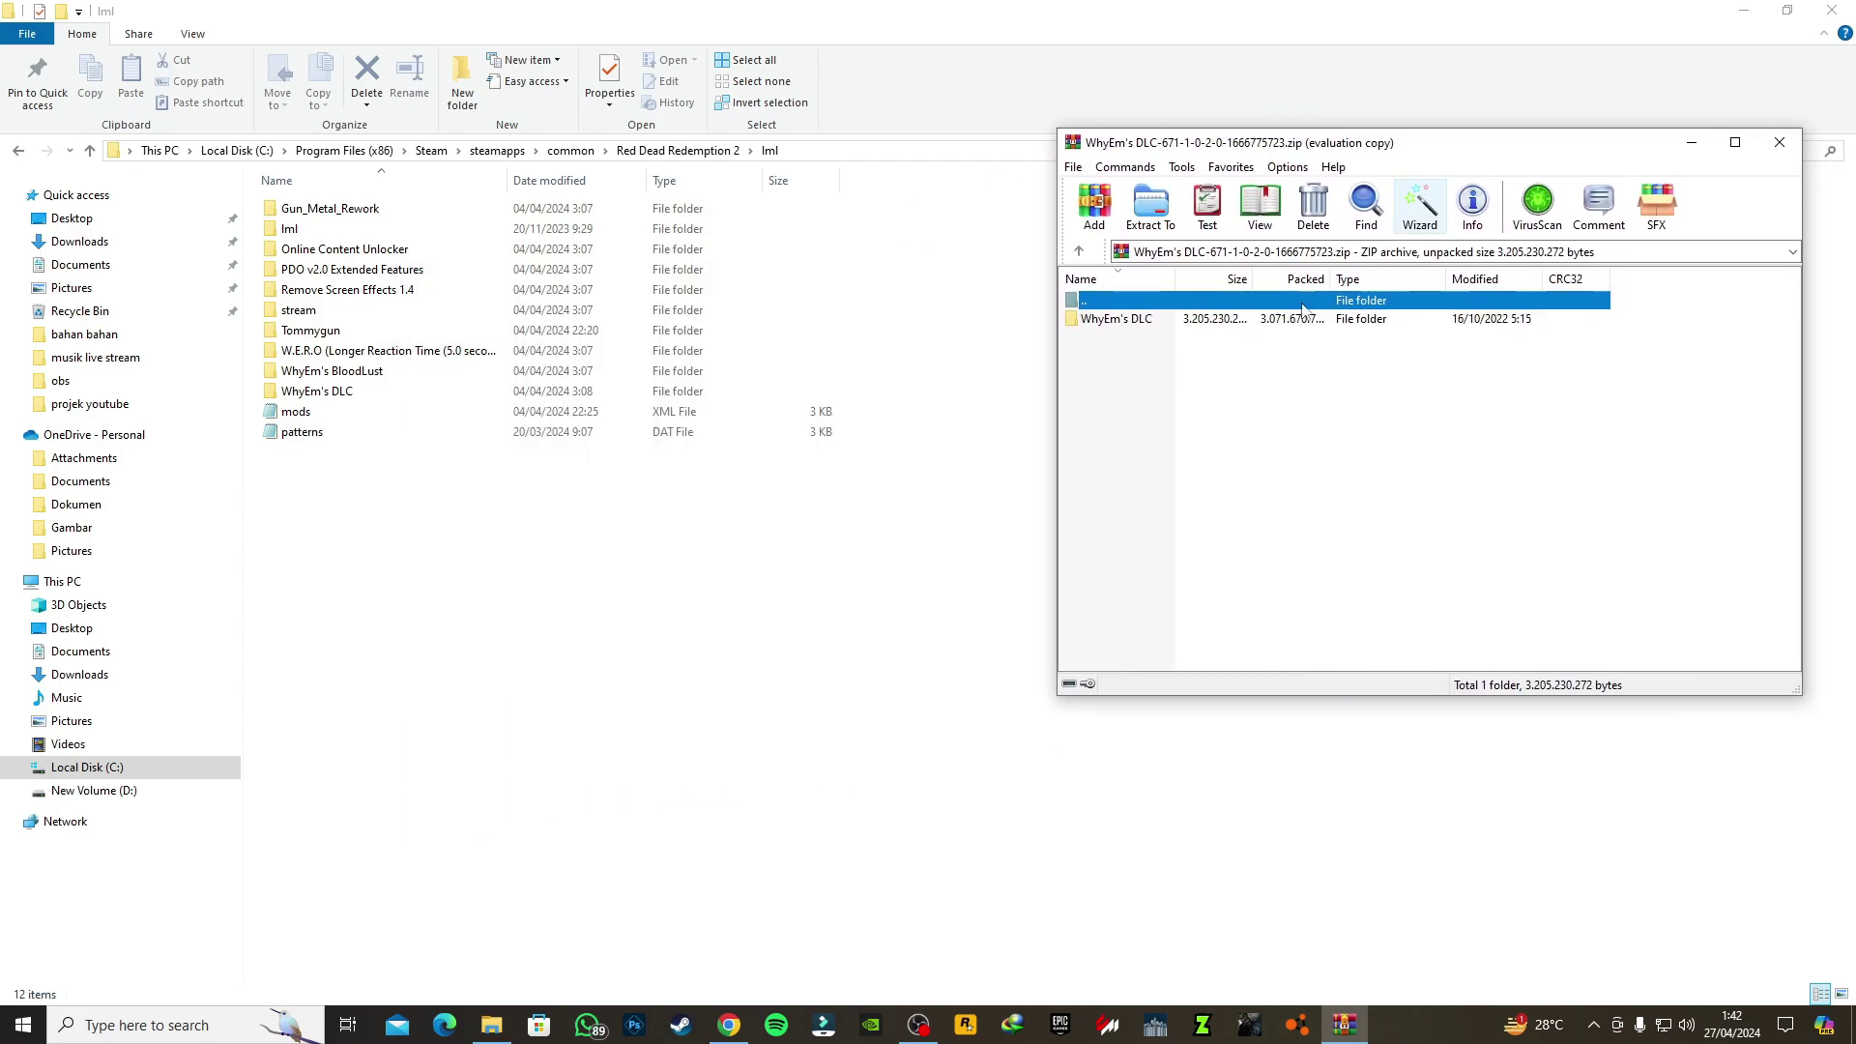
{"action": "left_click", "coordinate": [1175, 327]}
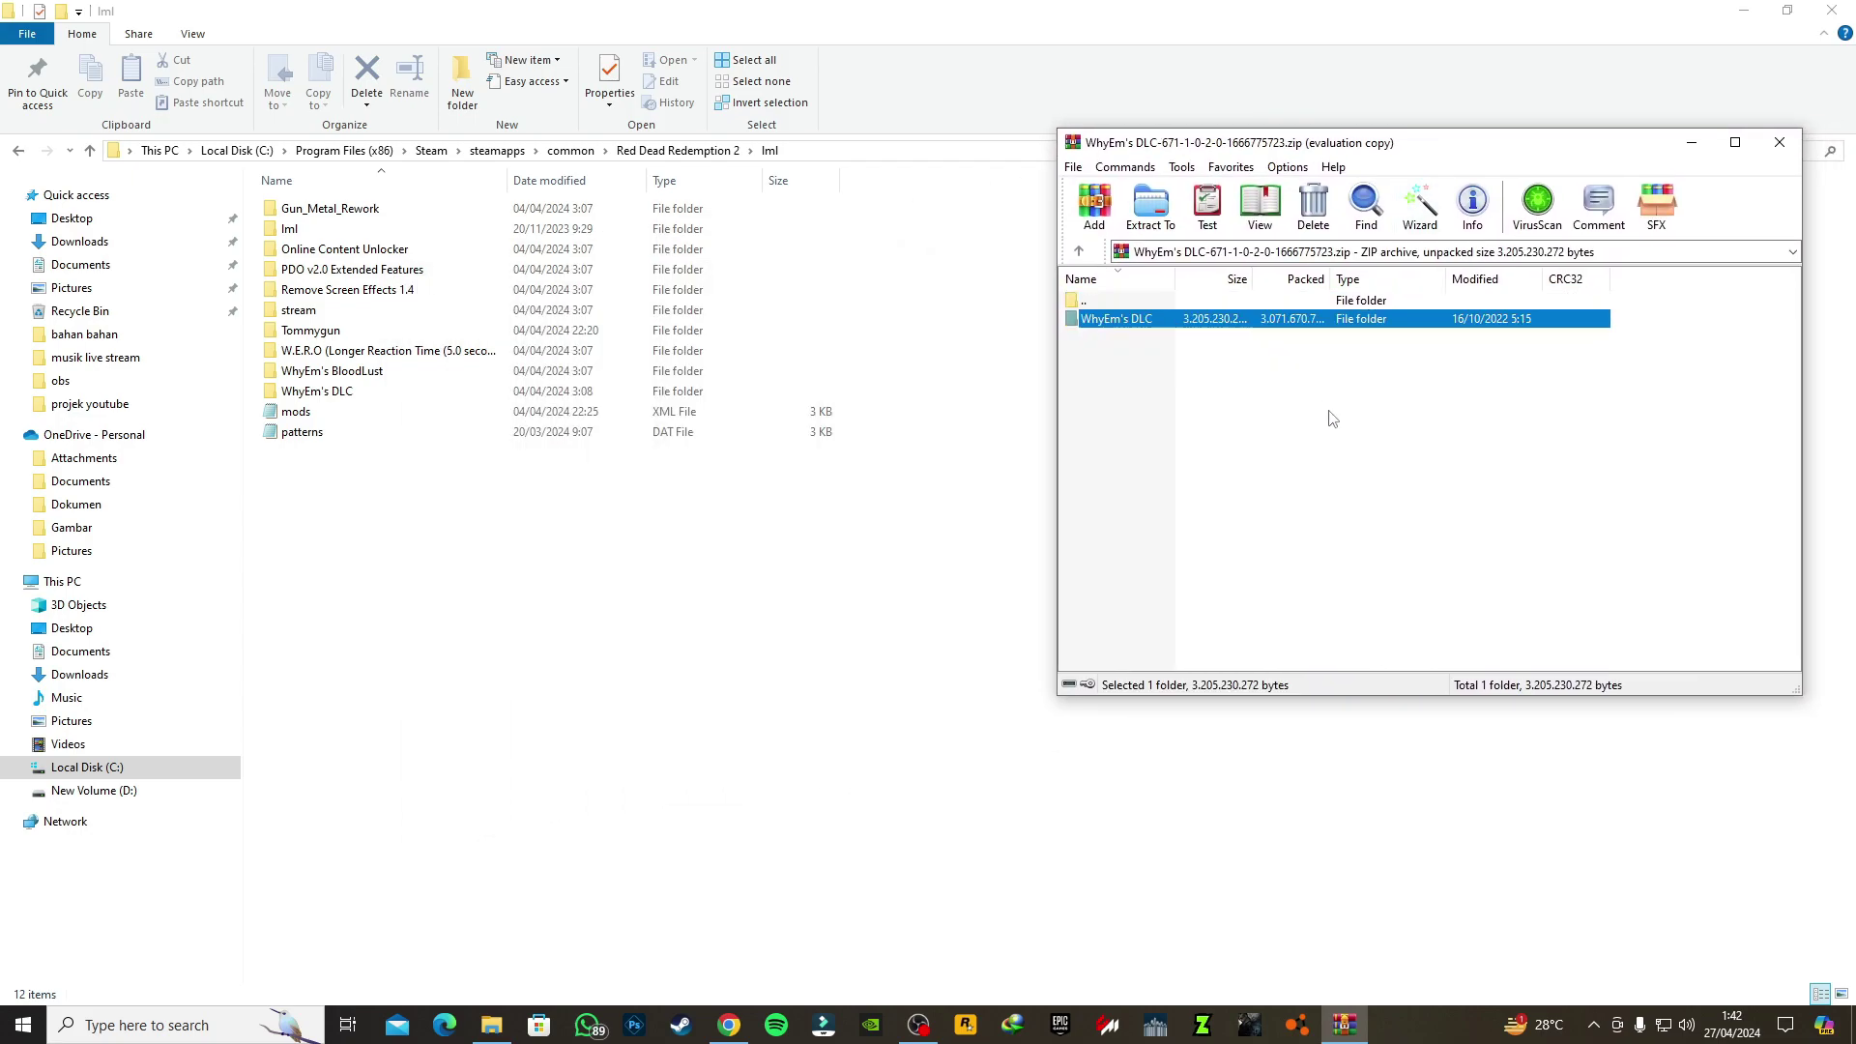
{"action": "left_click_drag", "start_coordinate": [1279, 336], "coordinate": [1438, 343]}
{"action": "left_click", "coordinate": [1189, 450]}
{"action": "left_click_drag", "start_coordinate": [1179, 320], "coordinate": [1251, 392]}
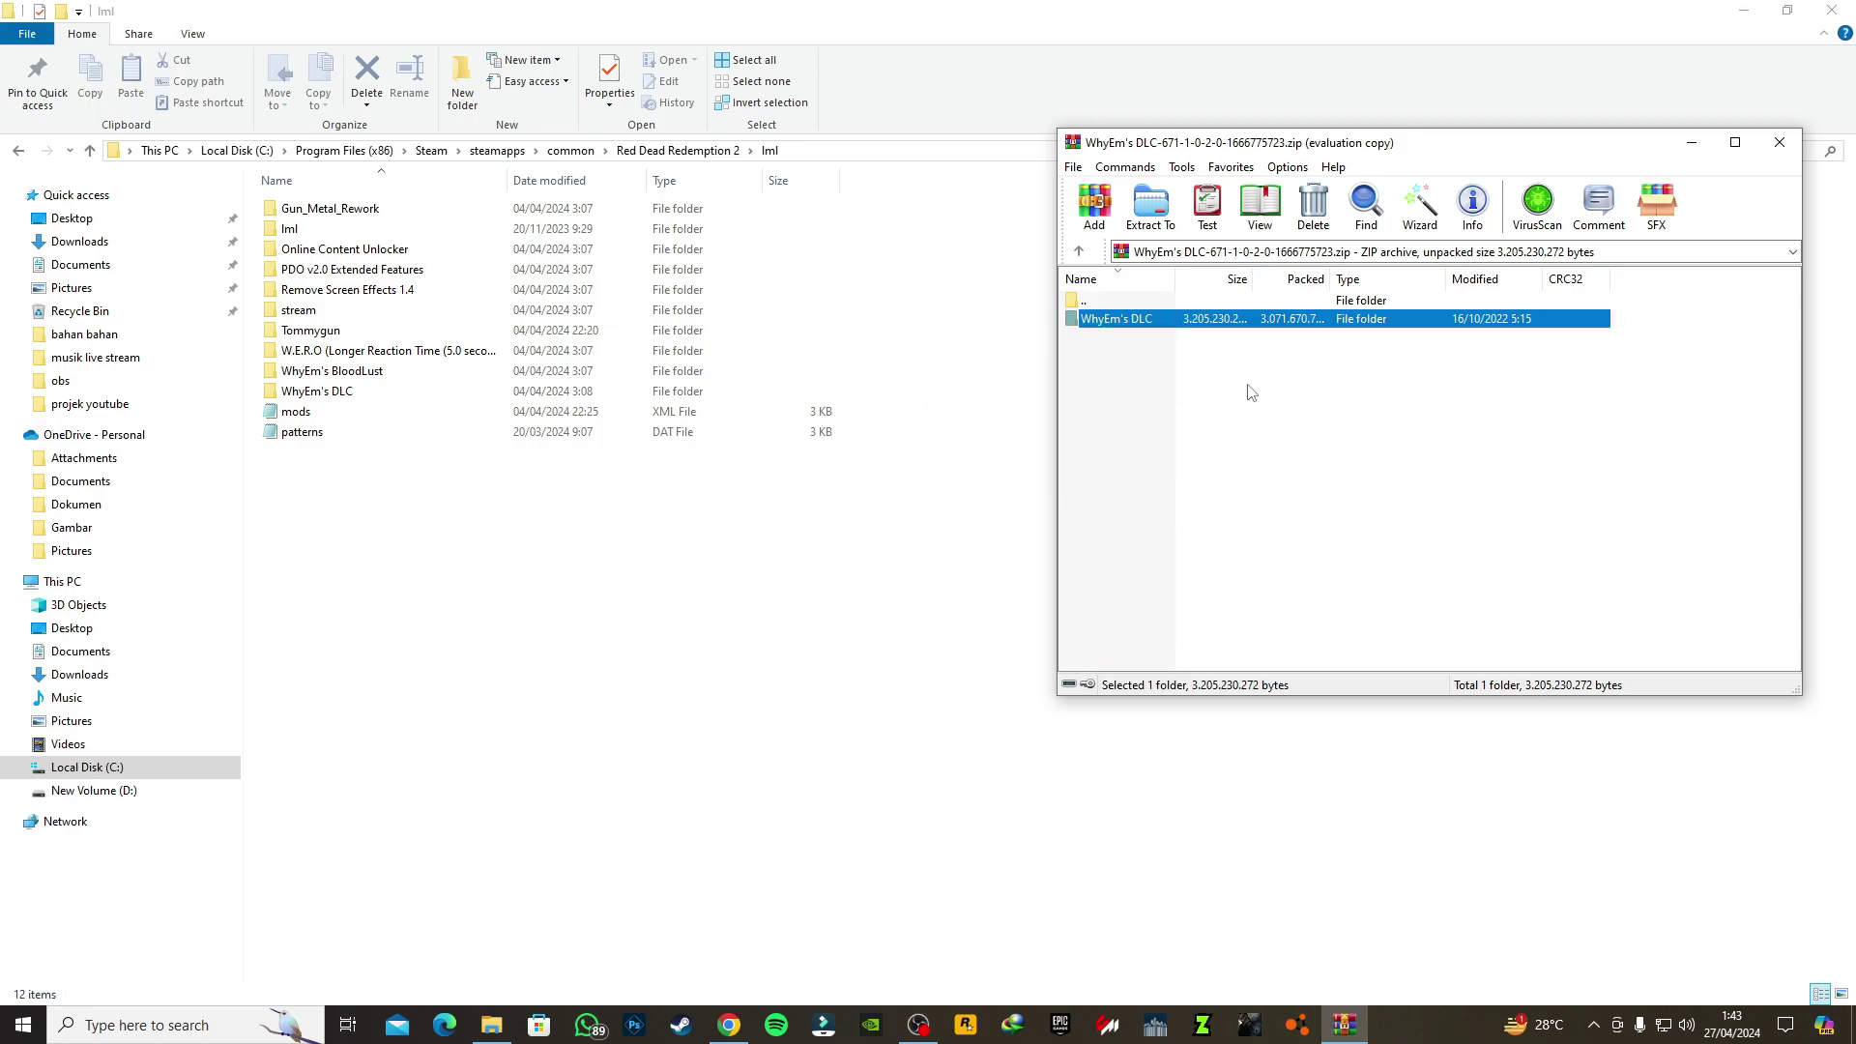